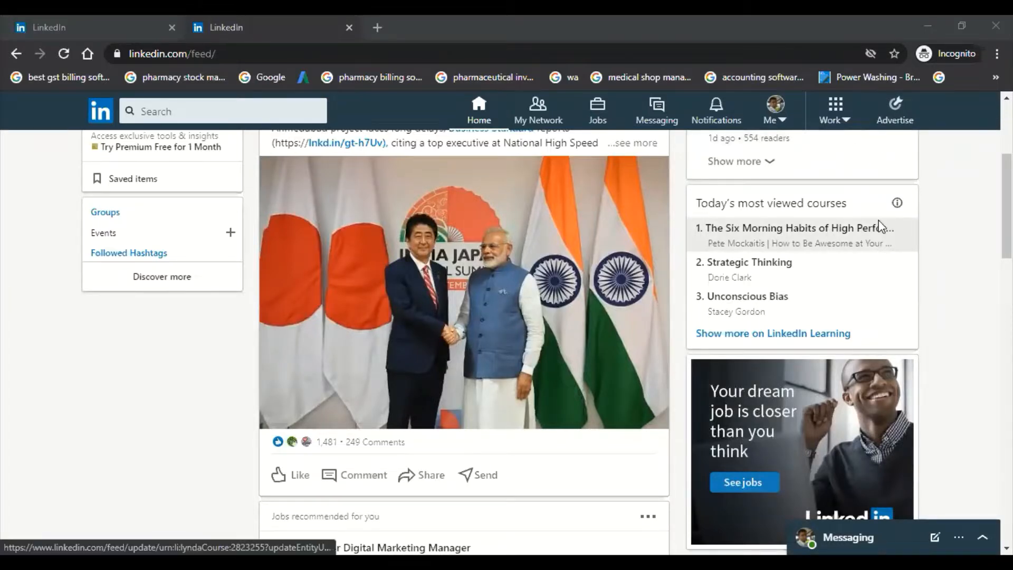
# Step: Open LinkedIn's advertising manager and start a new ad account named Digital Marketing School-2 with the currency India, Rupee (INR)
pyautogui.click(897, 111)
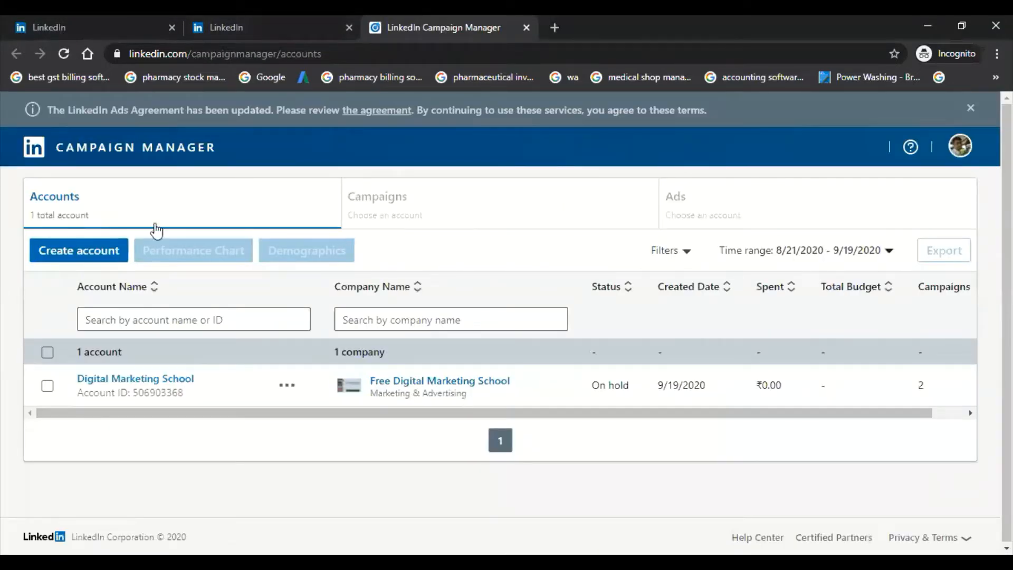
pyautogui.click(92, 252)
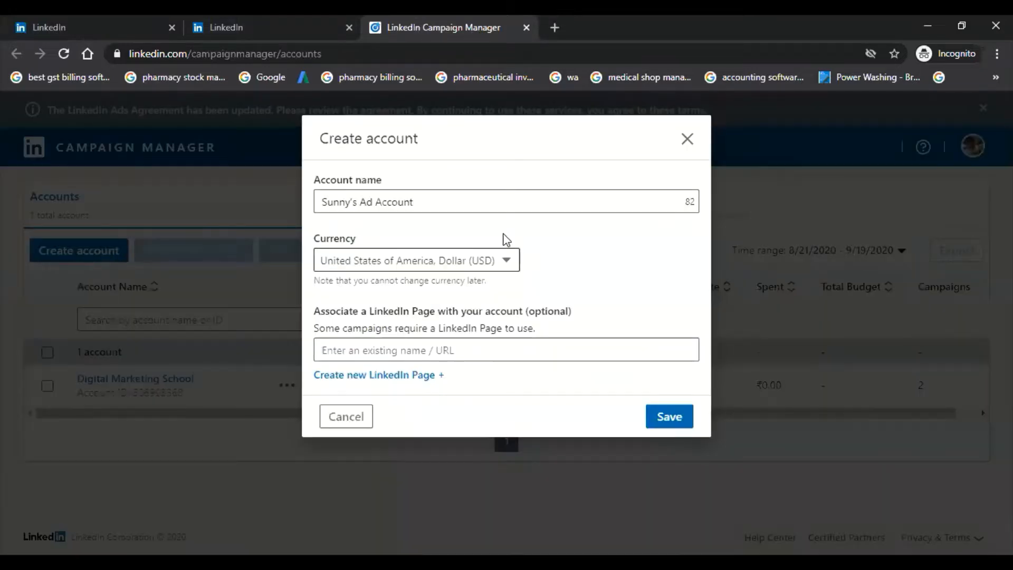
pyautogui.tripleClick(534, 199)
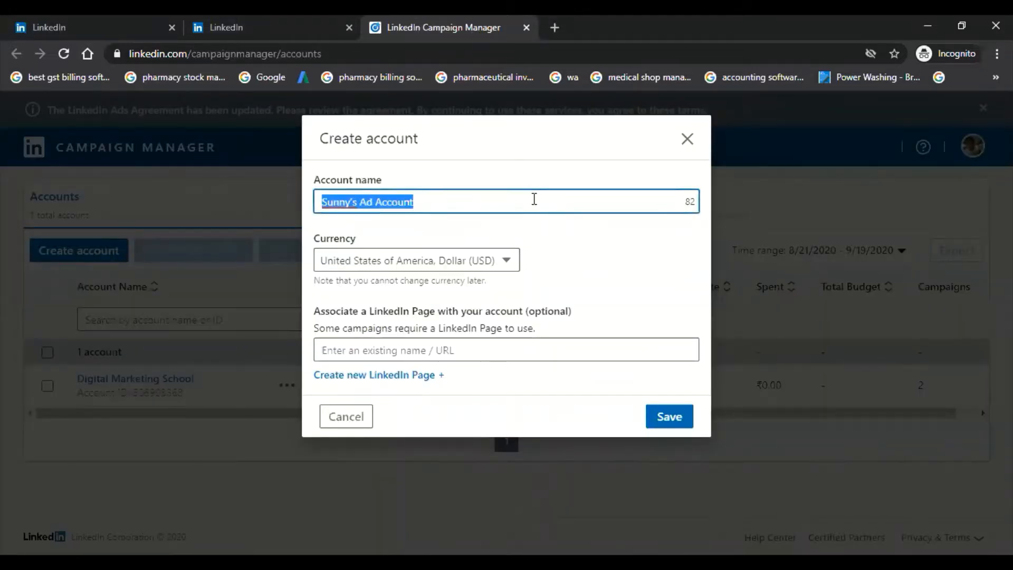
pyautogui.write('Digital Marketing School-2')
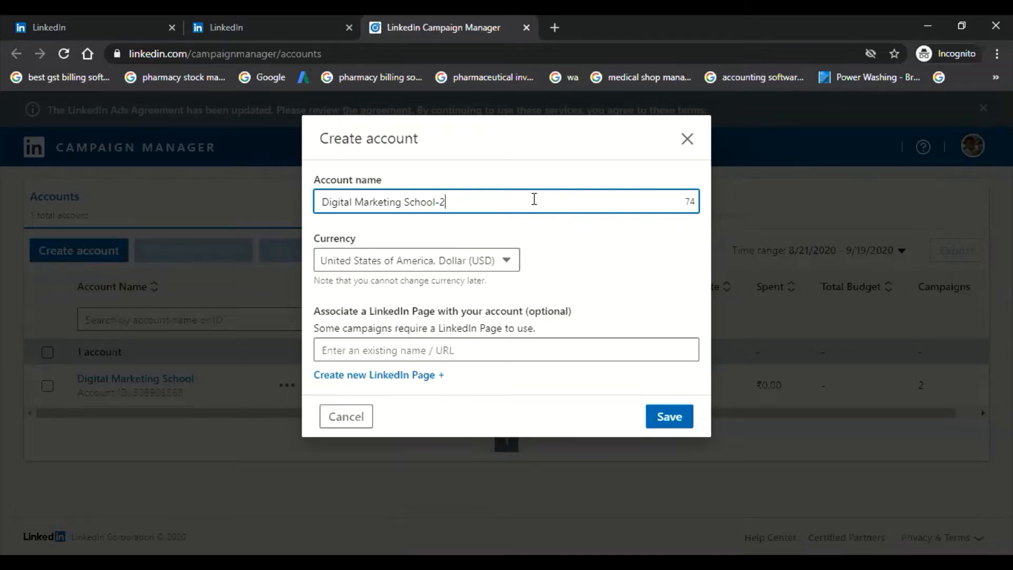
pyautogui.click(383, 266)
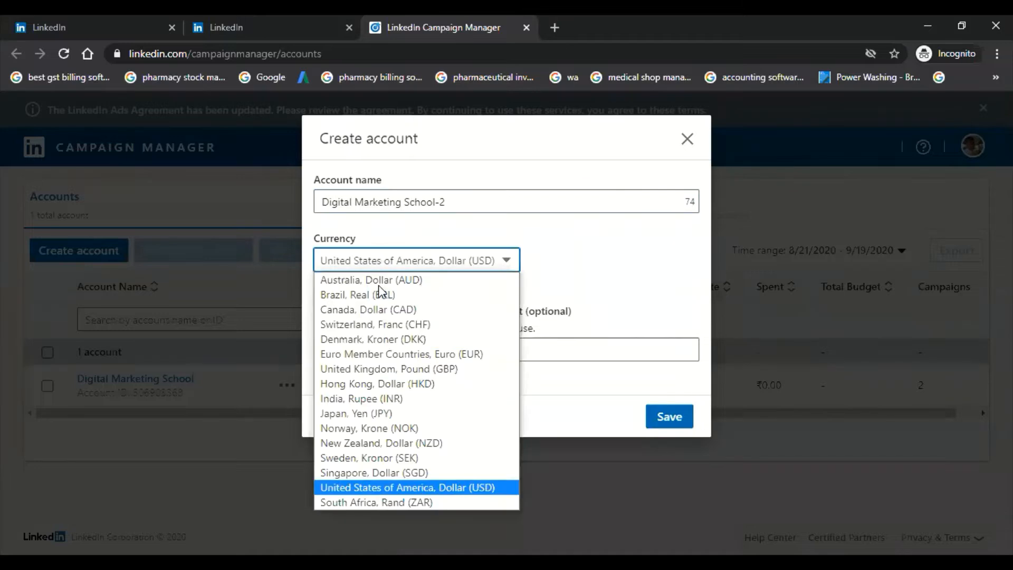
pyautogui.click(364, 402)
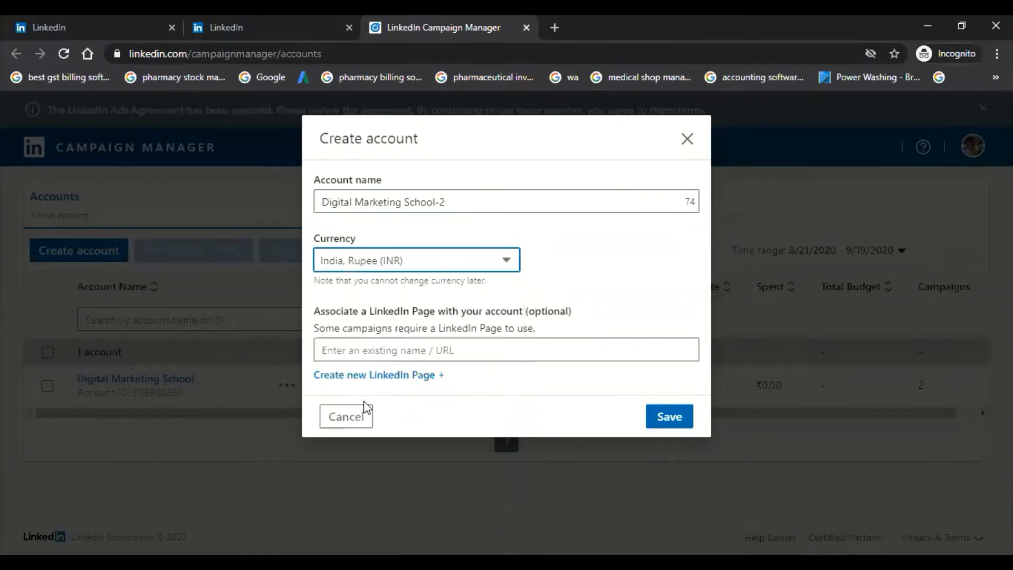
# Step: Associate the Free Digital Marketing School company page with the new ad account and save the account
pyautogui.click(362, 351)
pyautogui.write('fre')
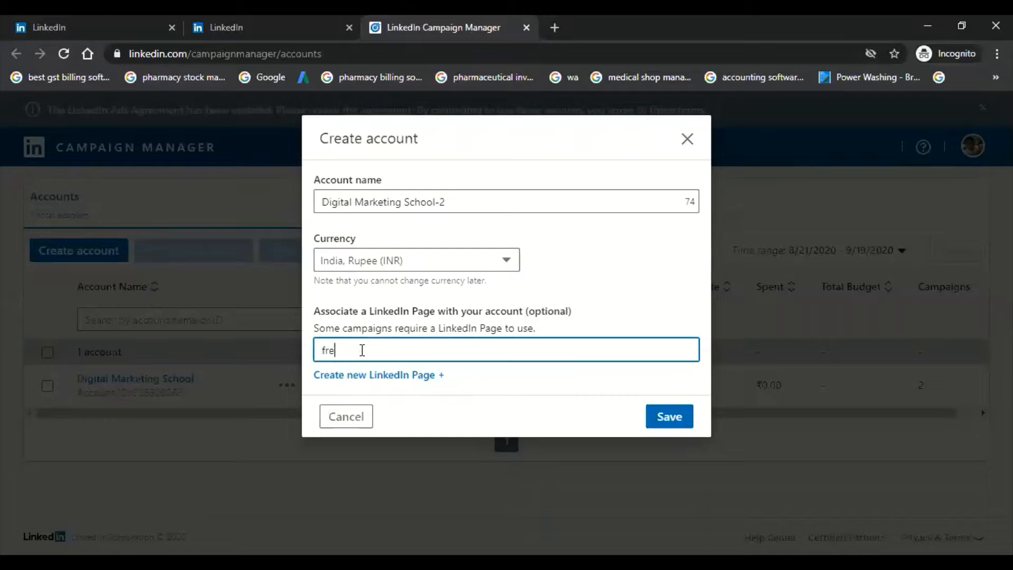
pyautogui.write('e digital marketing school')
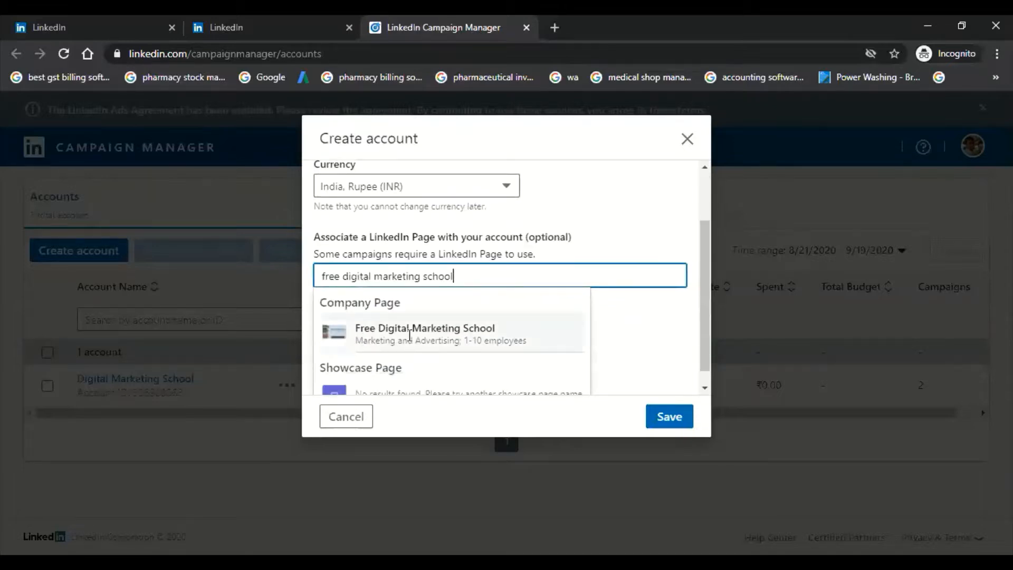
pyautogui.click(410, 337)
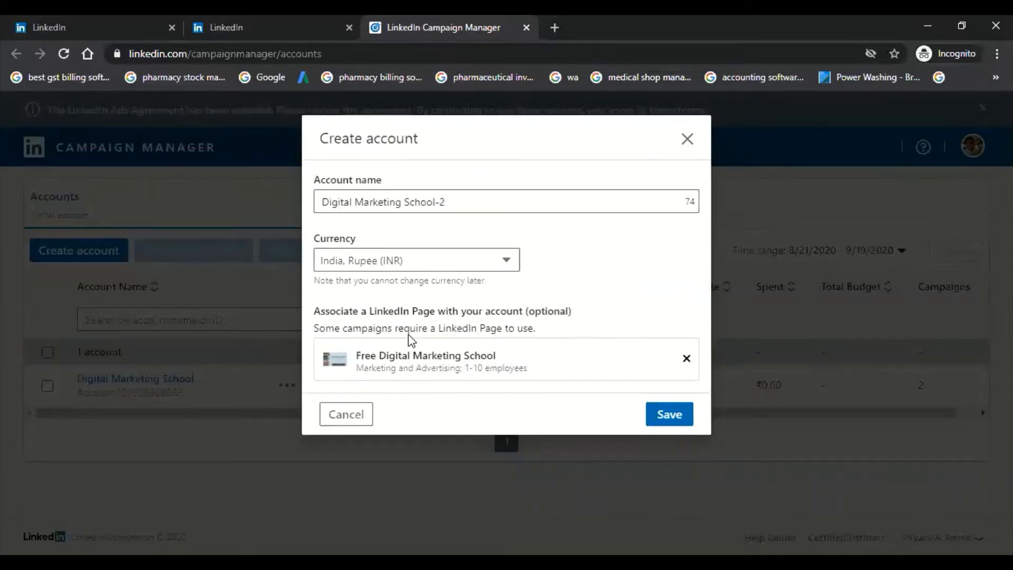
pyautogui.click(669, 415)
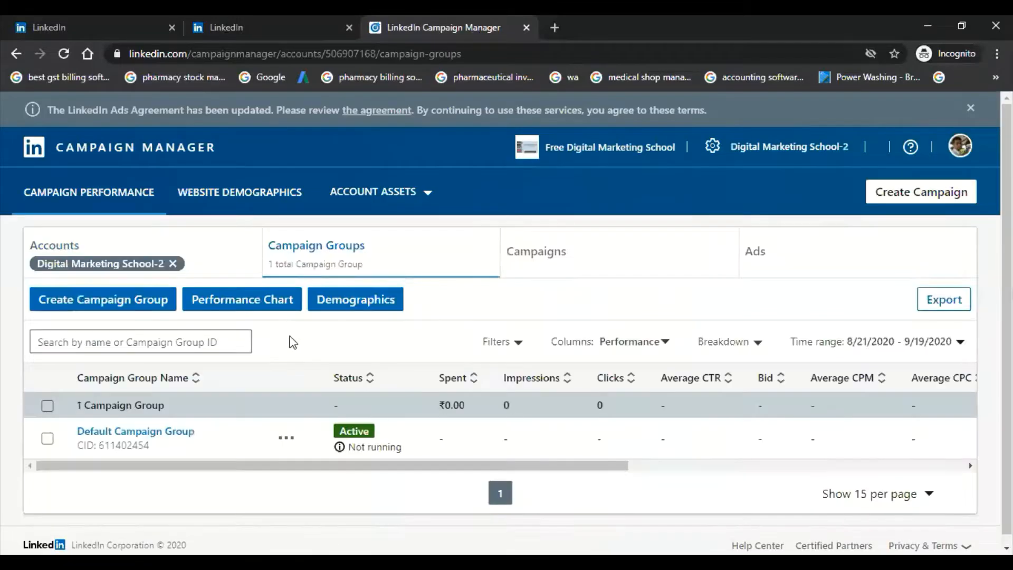
pyautogui.scroll(-1, 287, 348)
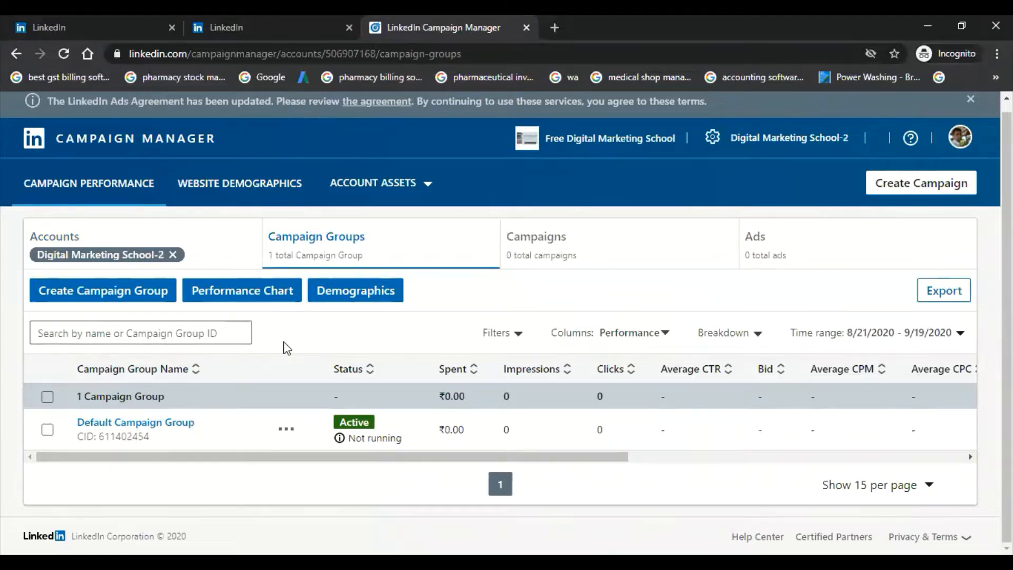
pyautogui.click(127, 291)
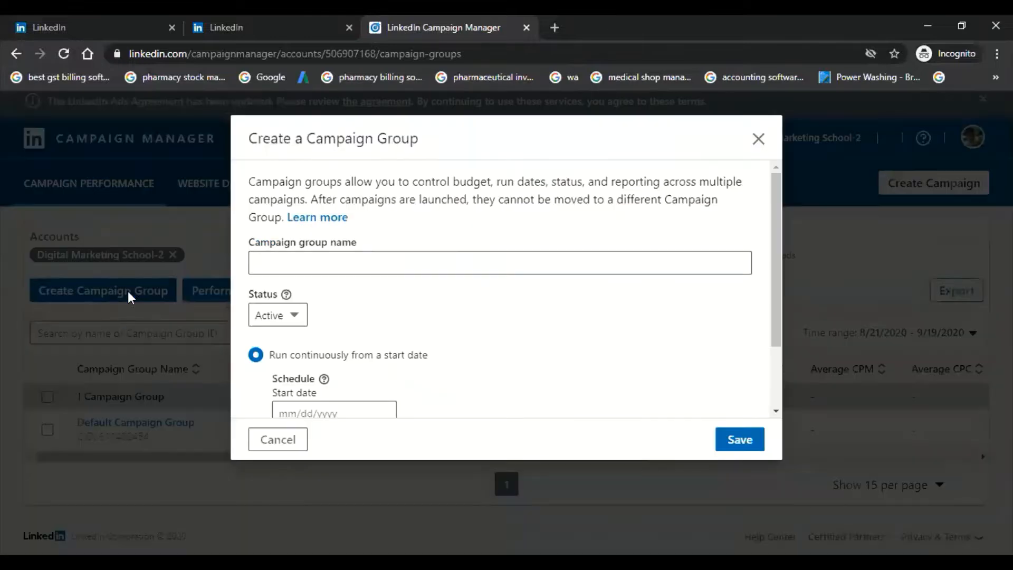
pyautogui.scroll(-2, 374, 281)
pyautogui.scroll(2, 373, 280)
pyautogui.click(362, 255)
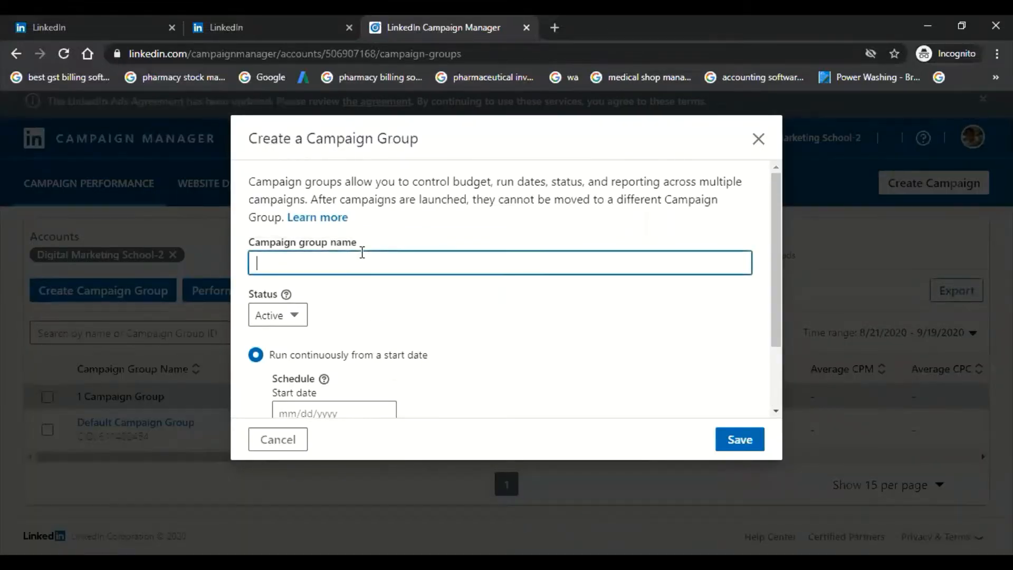
pyautogui.click(758, 139)
# Step: Open the Default Campaign Group and start creating a new campaign in it
pyautogui.click(173, 429)
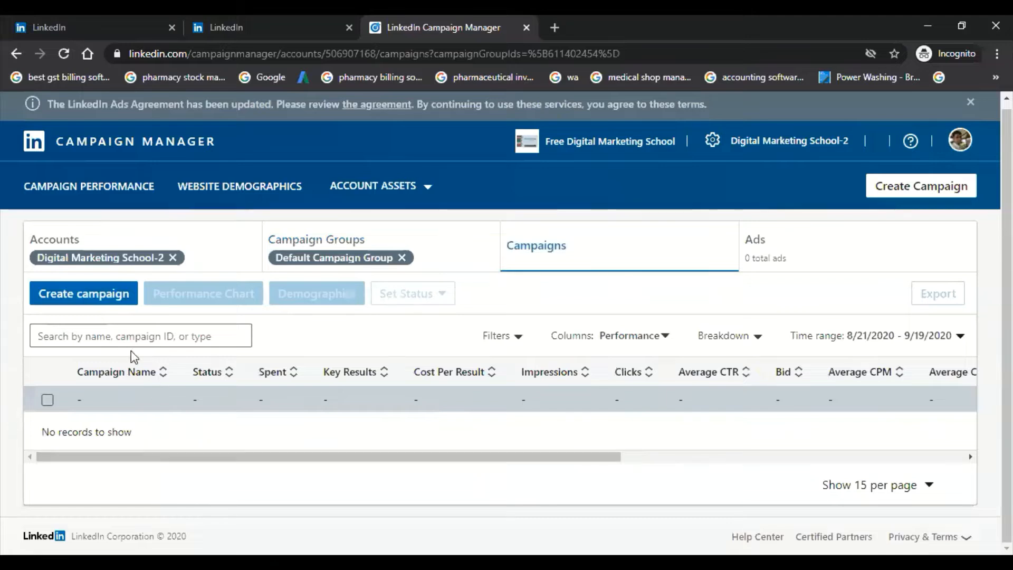
pyautogui.click(103, 299)
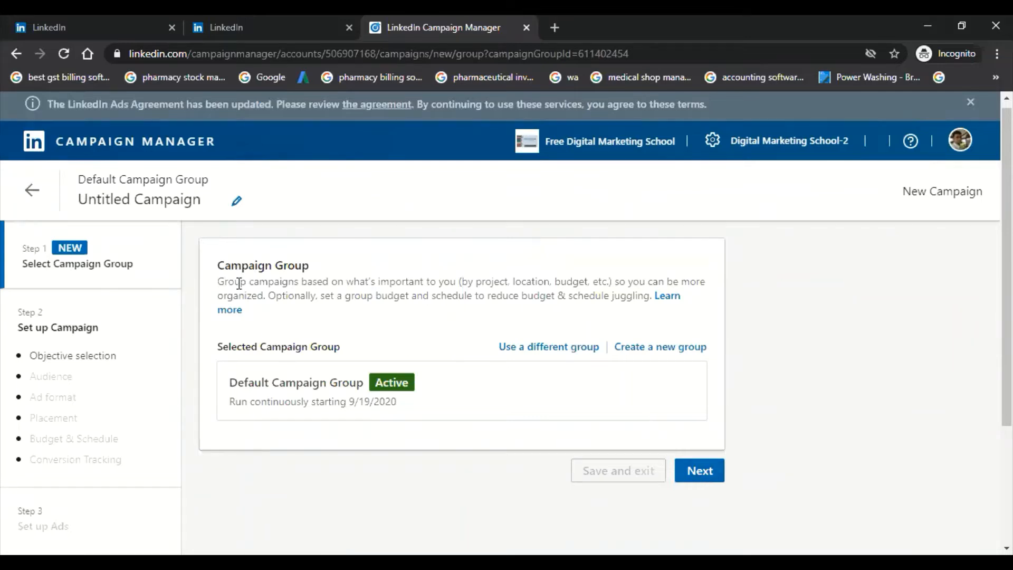
pyautogui.moveTo(249, 282); pyautogui.dragTo(413, 281)
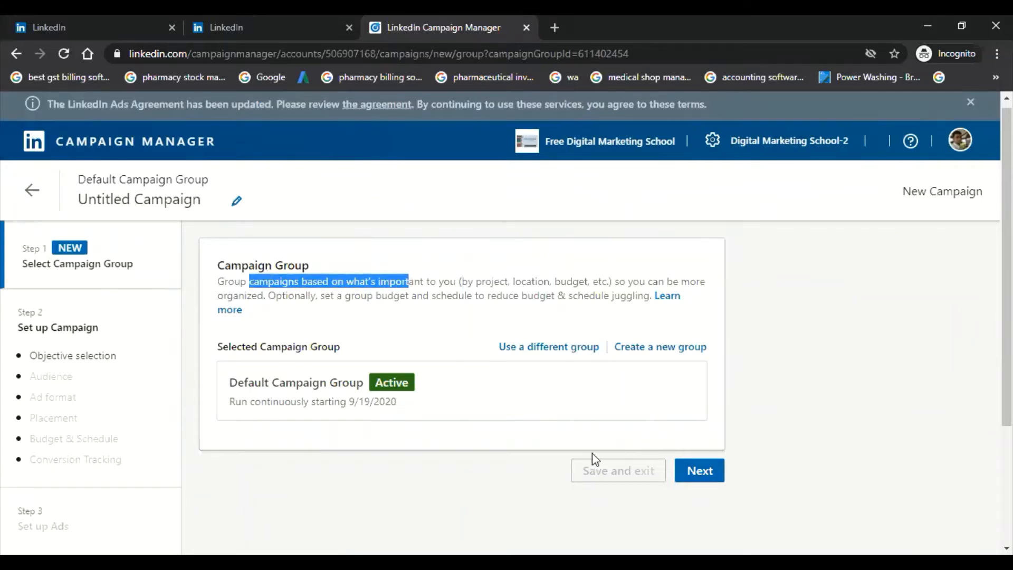
# Step: Name the campaign "Digital Marketing School for SEO" and continue to the campaign setup with the default group
pyautogui.click(144, 202)
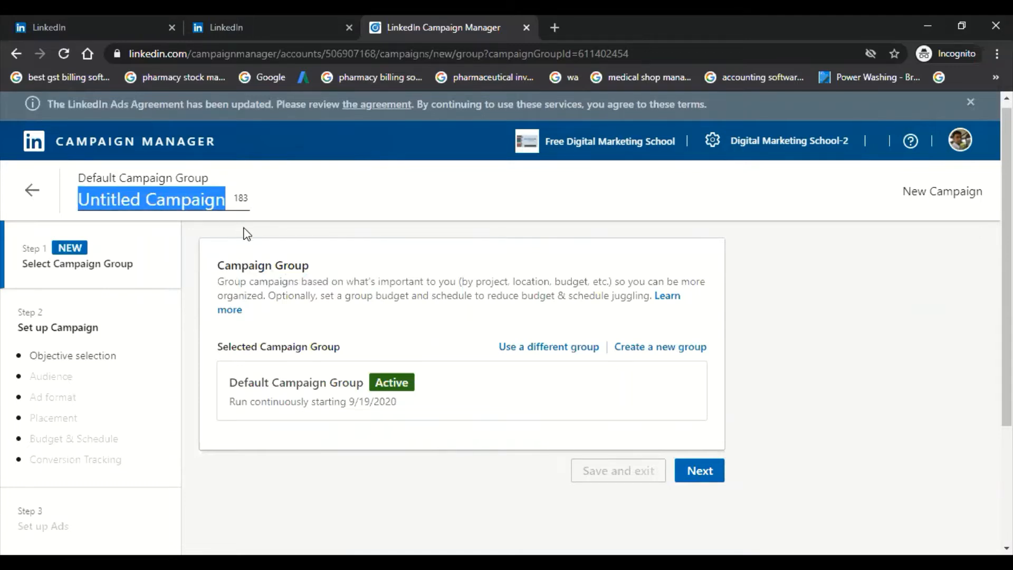
pyautogui.write('Digital Mar')
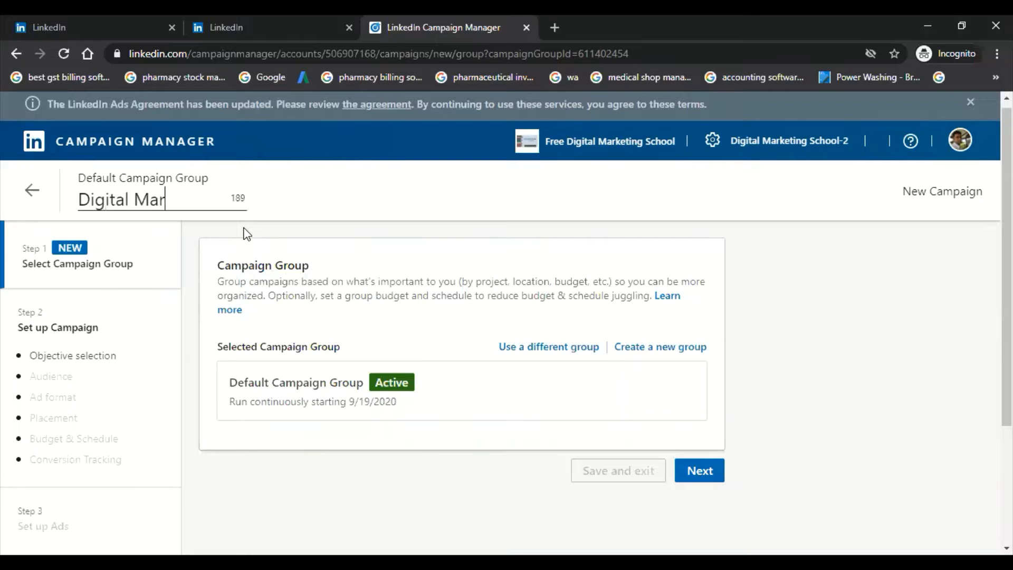
pyautogui.write('keting School')
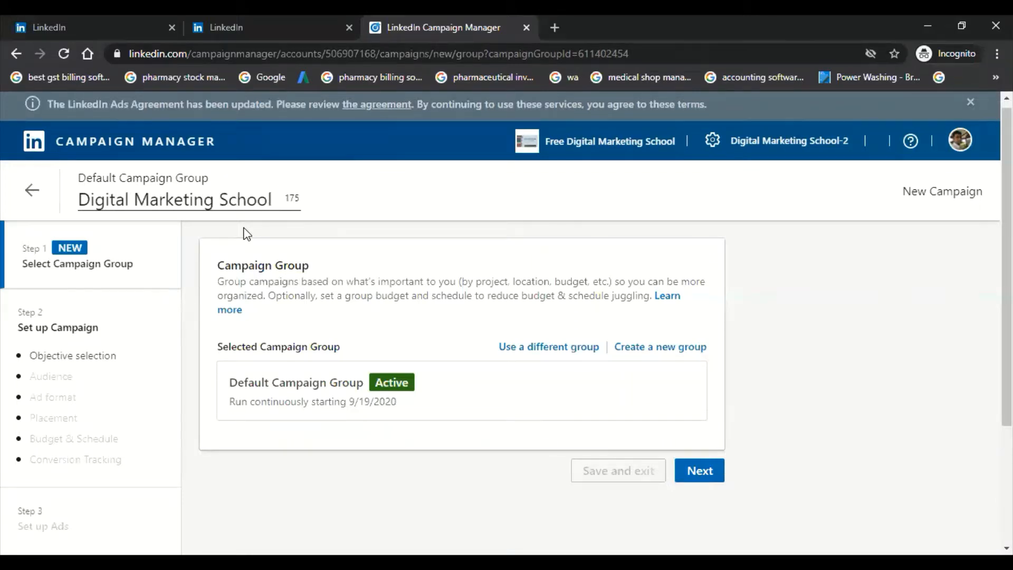
pyautogui.write(' for SEO')
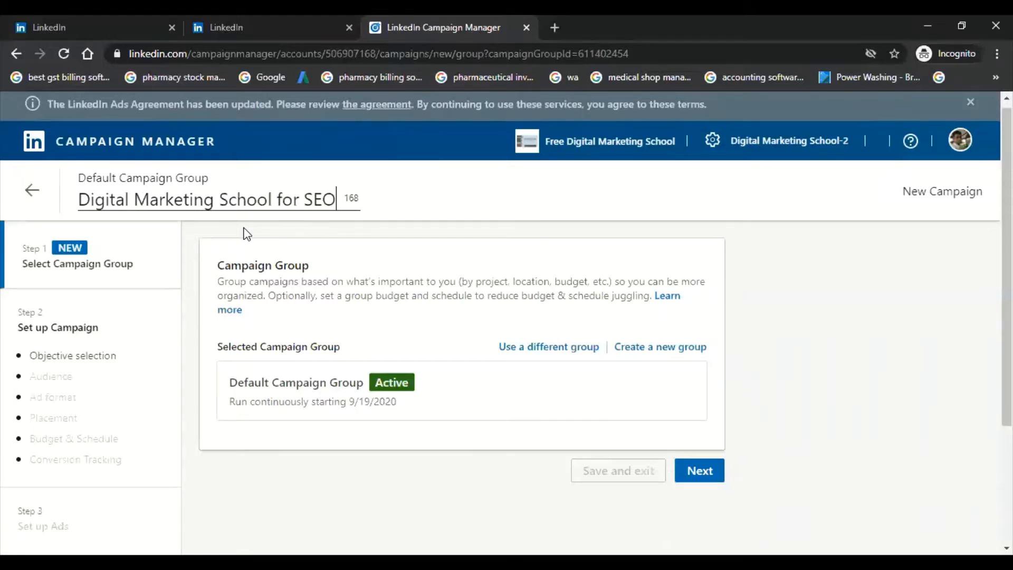
pyautogui.click(696, 470)
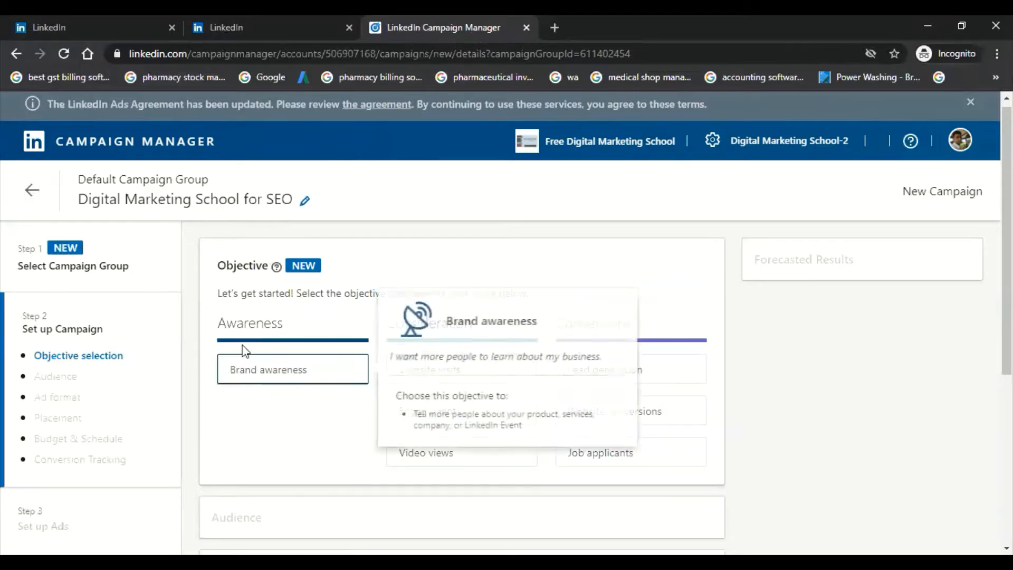
# Step: Review the descriptions of the awareness and consideration objectives and choose Lead generation as the campaign objective
pyautogui.moveTo(224, 325)
pyautogui.mouseDown()
pyautogui.moveTo(236, 326)
pyautogui.moveTo(226, 327)
pyautogui.mouseUp()
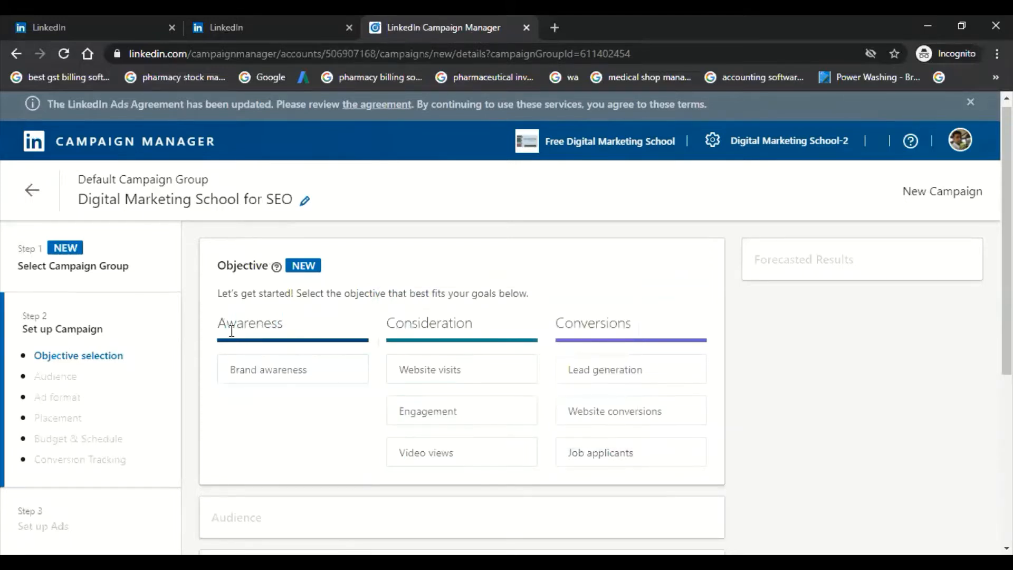
pyautogui.moveTo(260, 375)
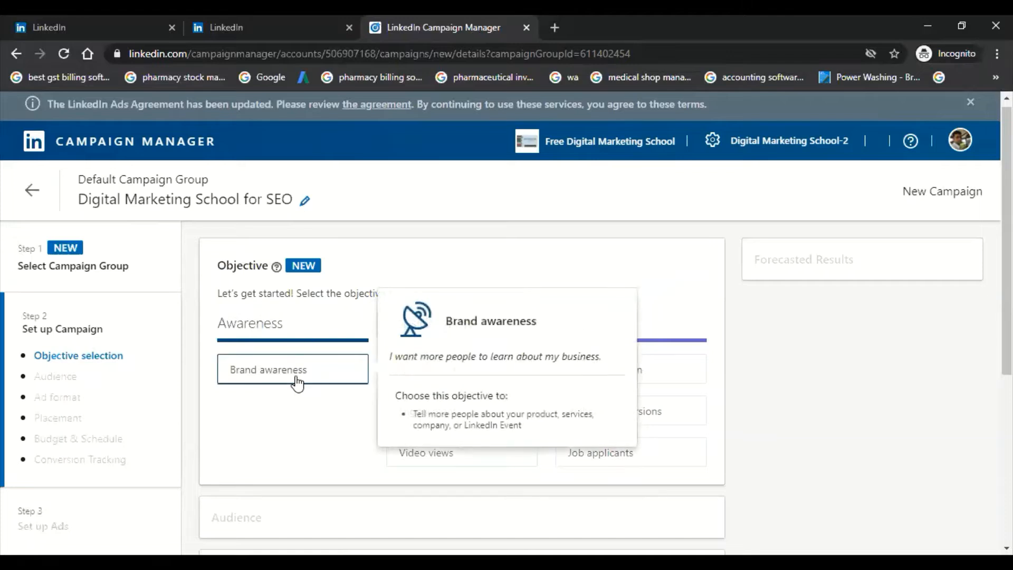
pyautogui.moveTo(315, 372)
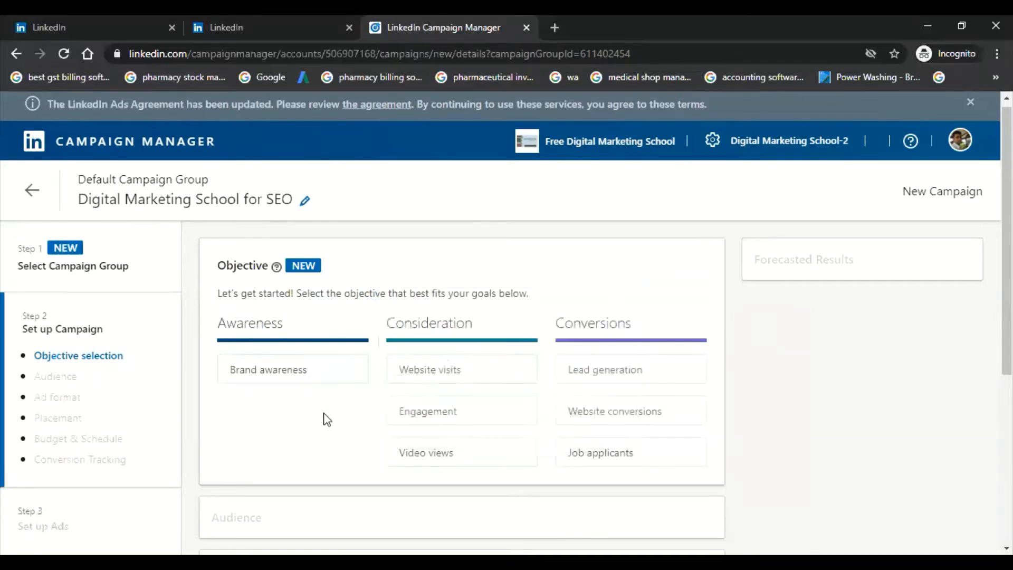
pyautogui.moveTo(442, 372)
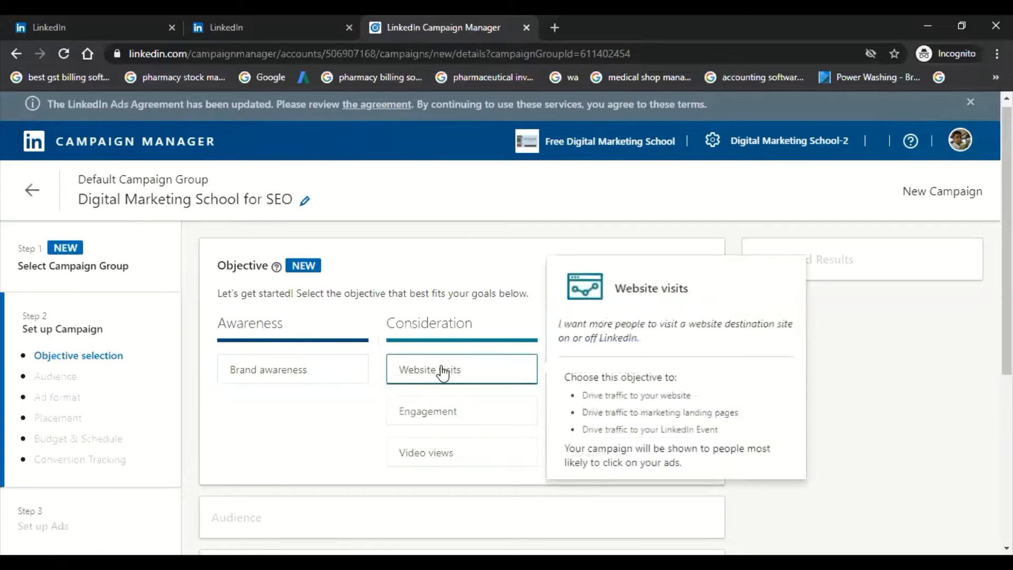
pyautogui.moveTo(453, 413)
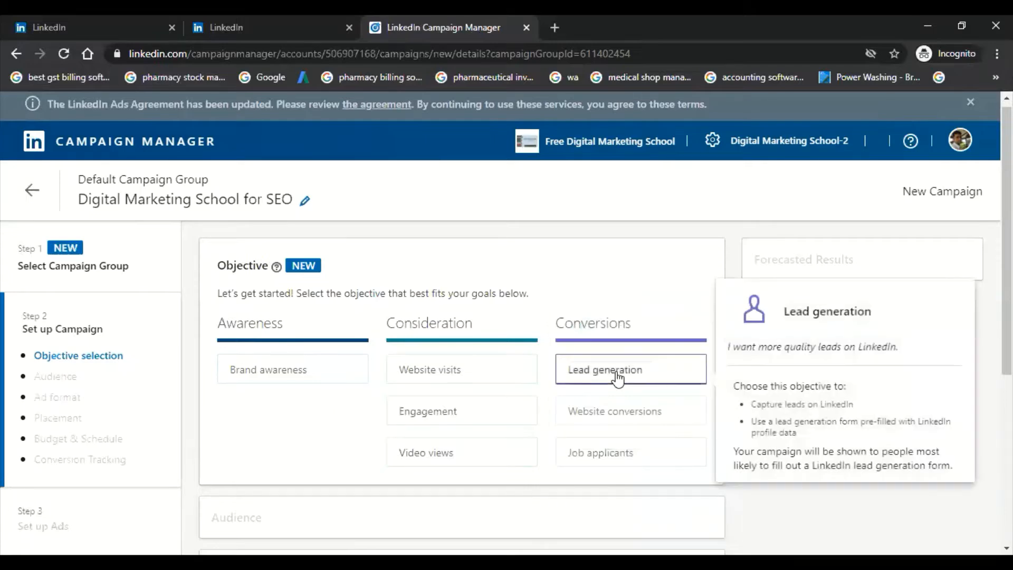
pyautogui.click(617, 378)
# Step: Include India as a location for the campaign's target audience
pyautogui.scroll(-4, 425, 323)
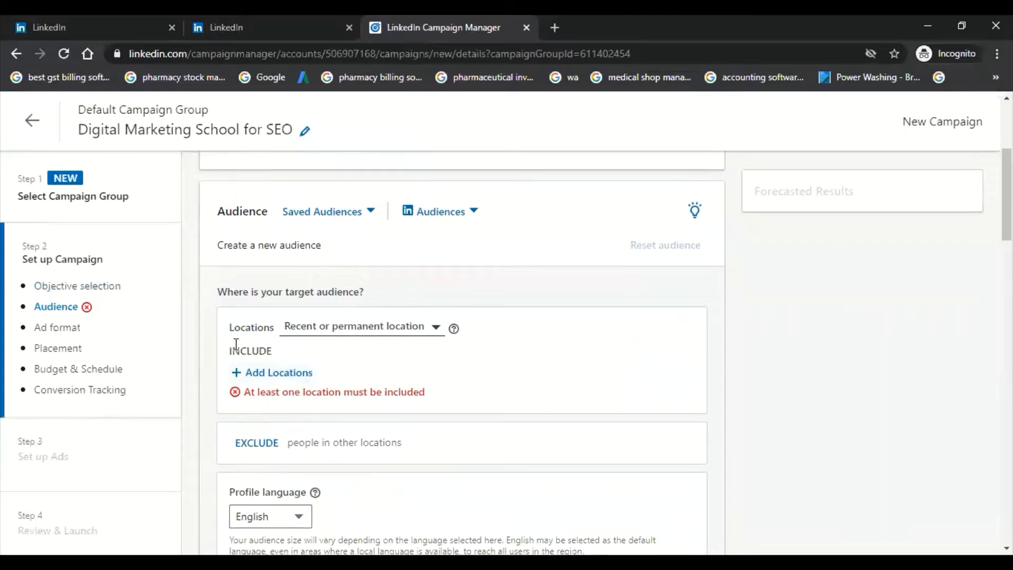
pyautogui.scroll(2, 236, 345)
pyautogui.scroll(-2, 234, 346)
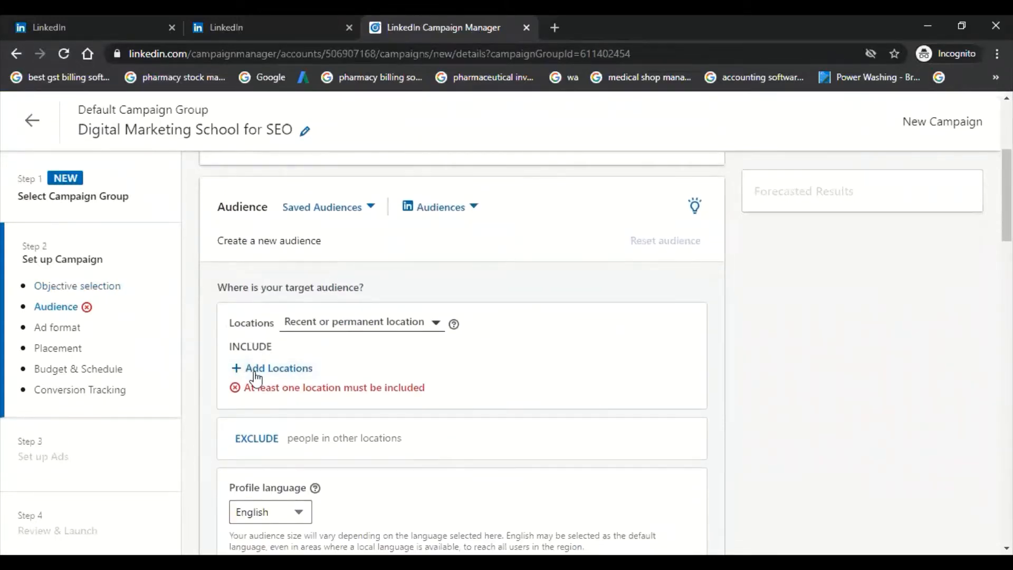
pyautogui.click(273, 368)
pyautogui.write('india')
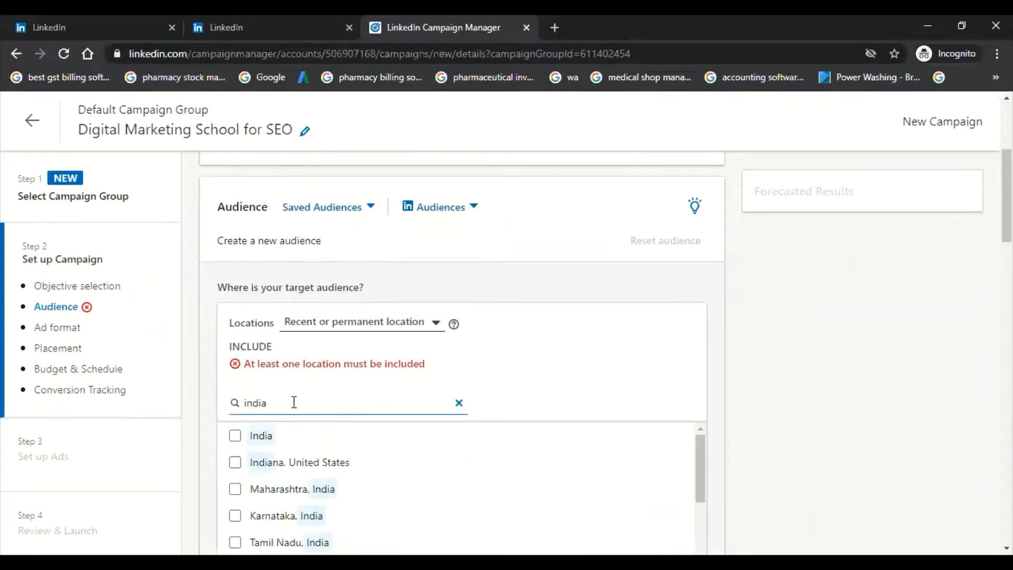
pyautogui.click(284, 434)
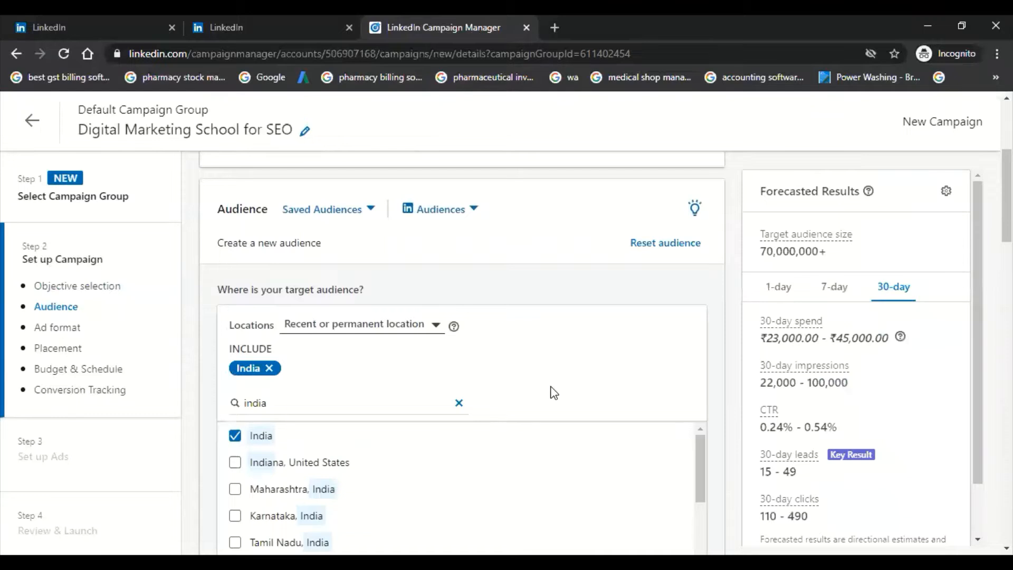
# Step: Look through the other suggested Indian locations and clear the location search, keeping only India included
pyautogui.scroll(-2, 454, 471)
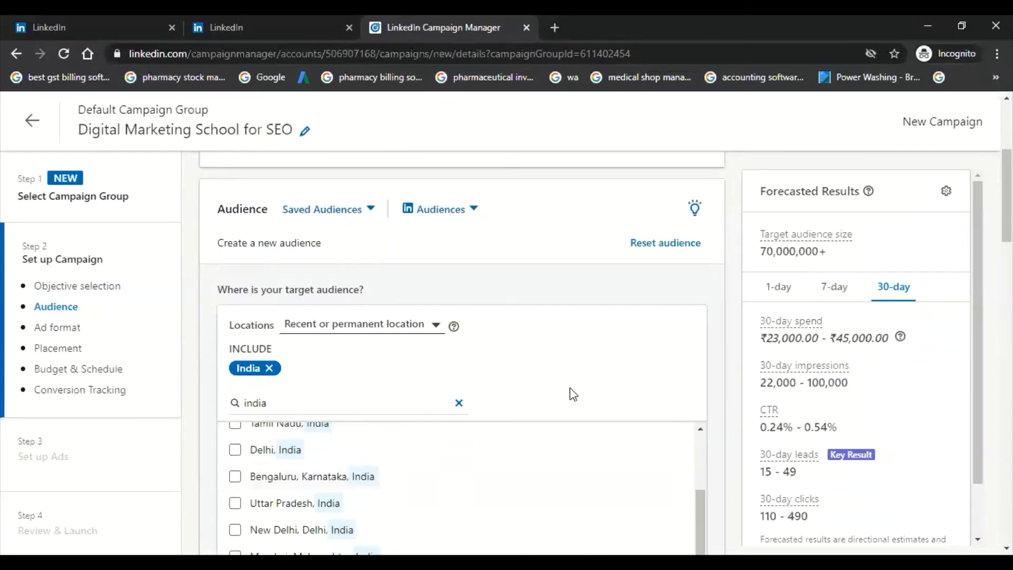
pyautogui.scroll(-5, 462, 348)
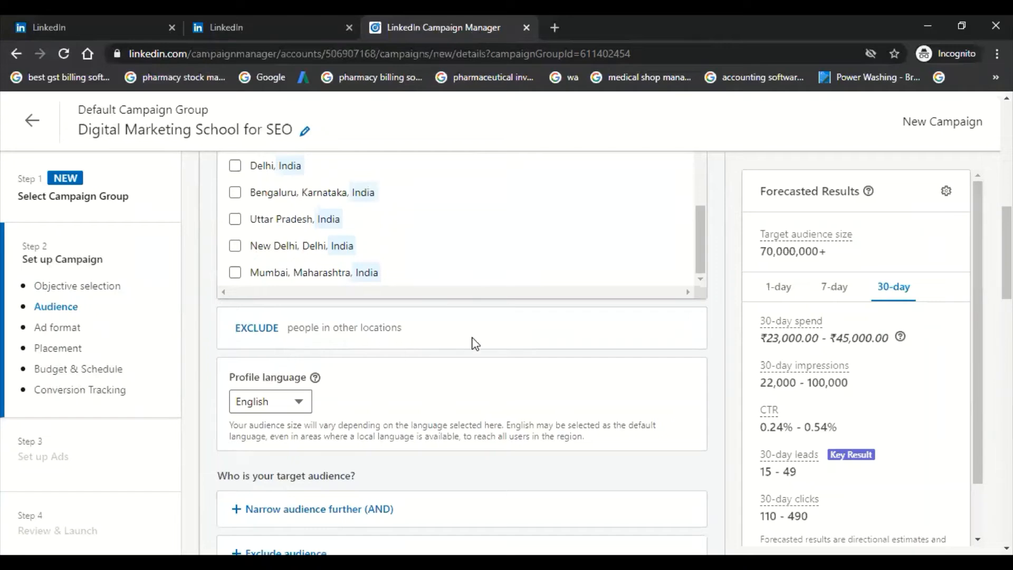
pyautogui.scroll(3, 475, 343)
pyautogui.scroll(2, 466, 357)
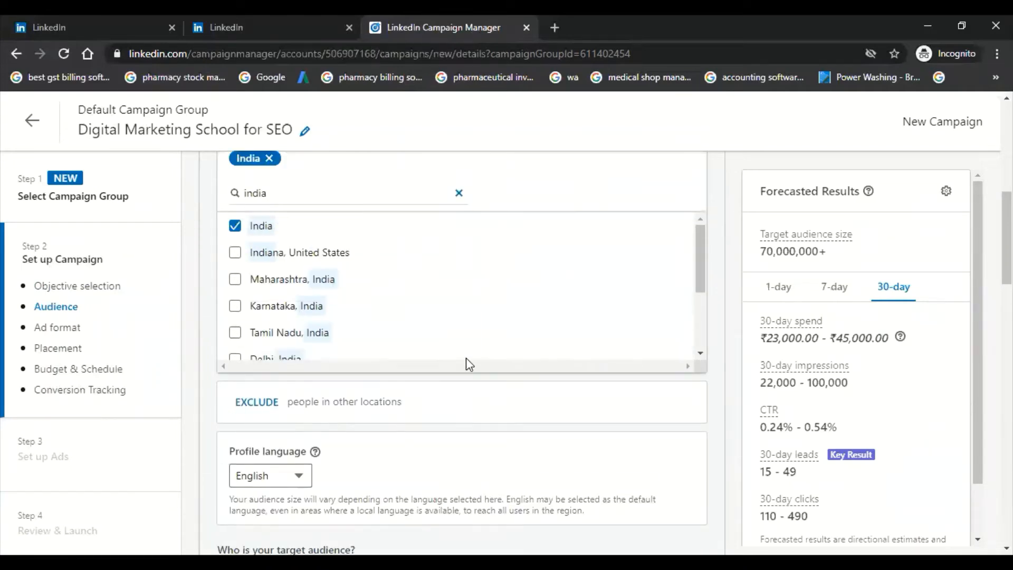
pyautogui.click(458, 193)
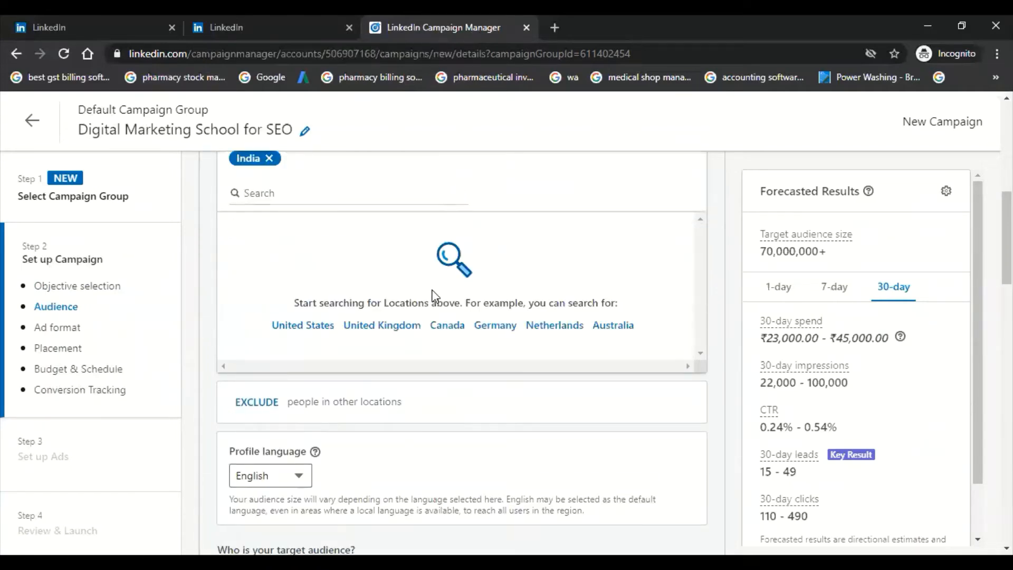
pyautogui.scroll(3, 317, 303)
pyautogui.scroll(-3, 315, 337)
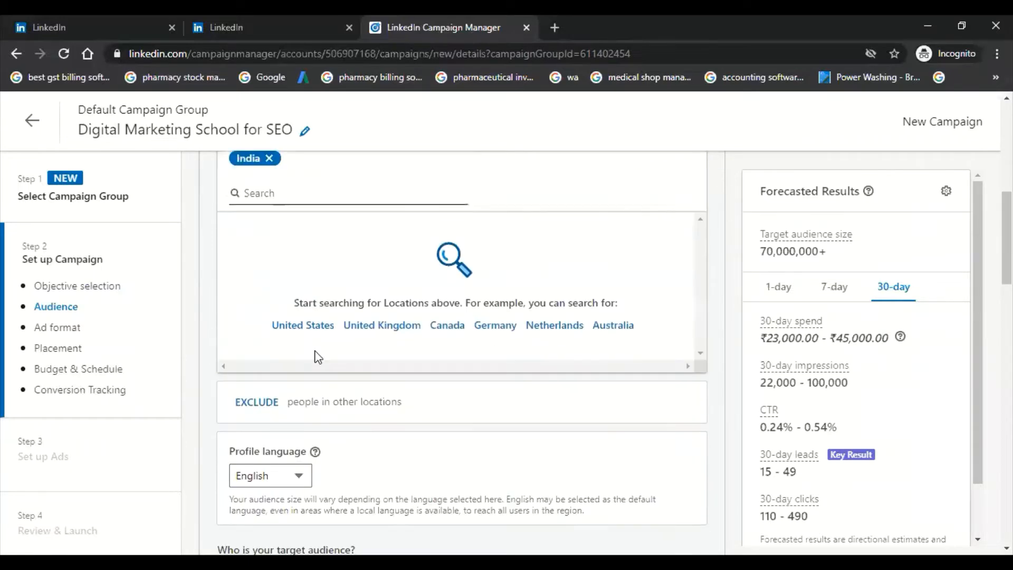
# Step: Narrow the target audience by audience attributes, adding the education degree Bachelor of Commerce - BCom
pyautogui.scroll(-5, 318, 357)
pyautogui.scroll(3, 468, 352)
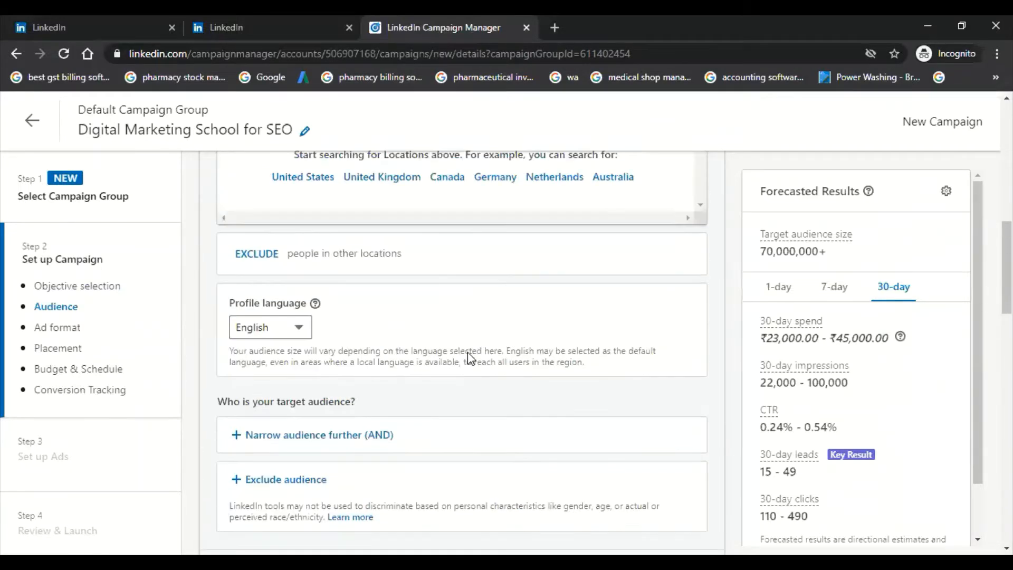
pyautogui.scroll(-1, 310, 445)
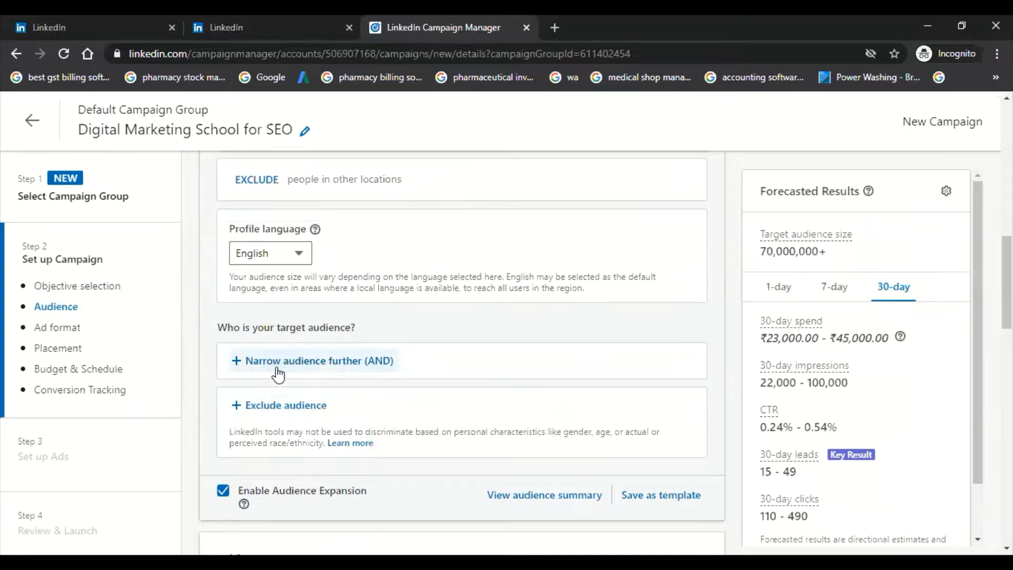
pyautogui.click(310, 369)
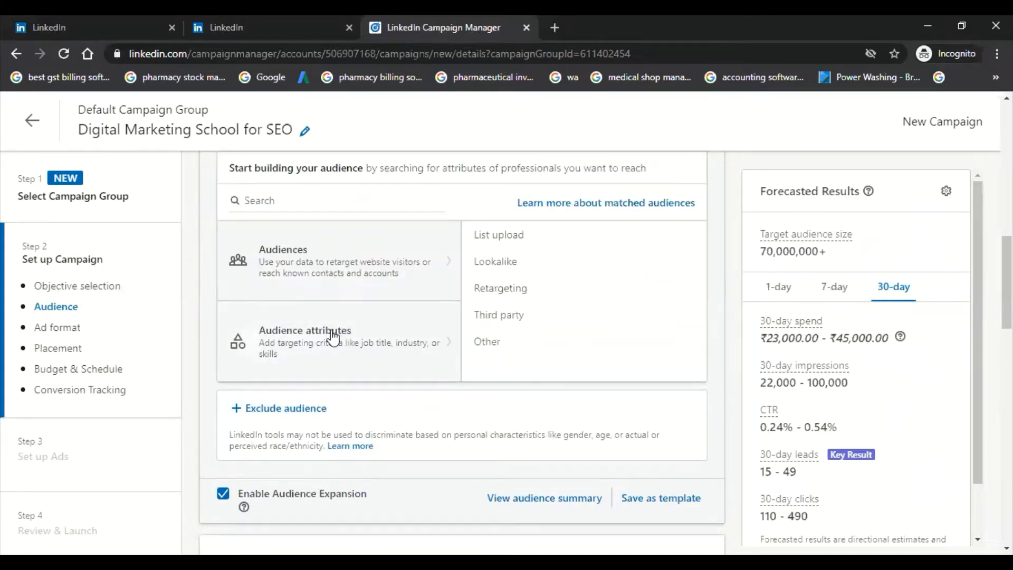
pyautogui.moveTo(331, 338)
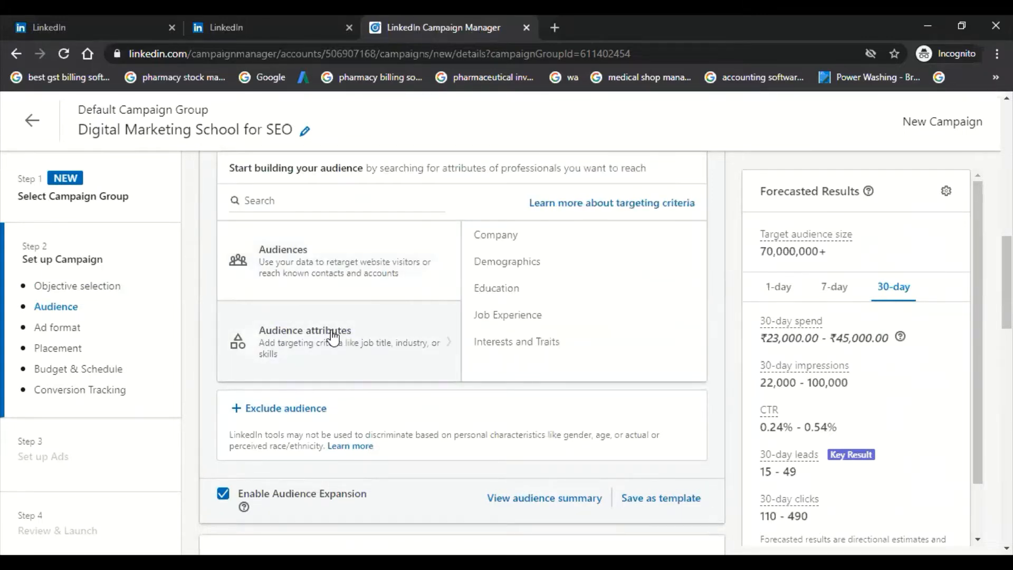
pyautogui.click(504, 319)
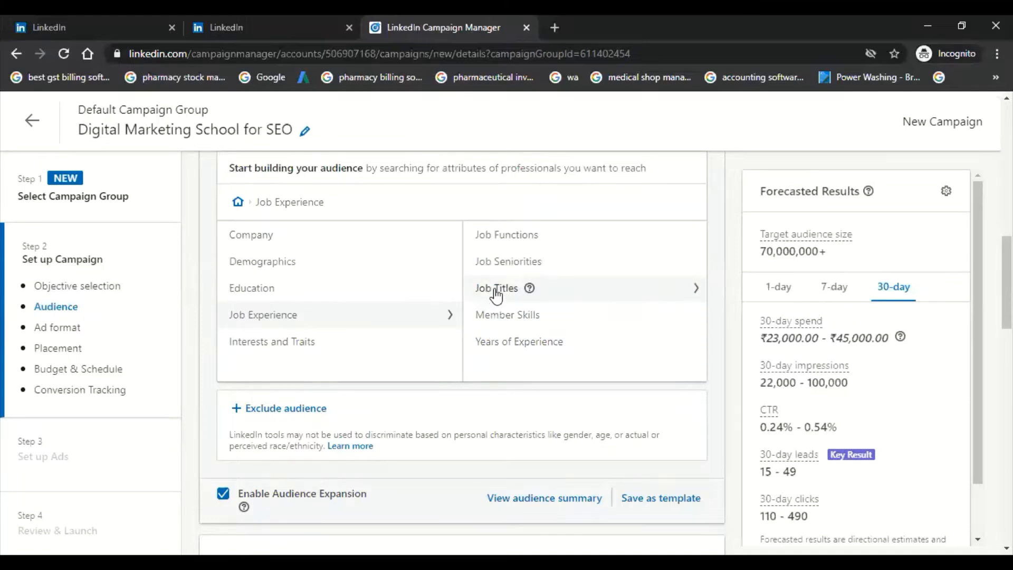
pyautogui.click(237, 289)
pyautogui.click(498, 240)
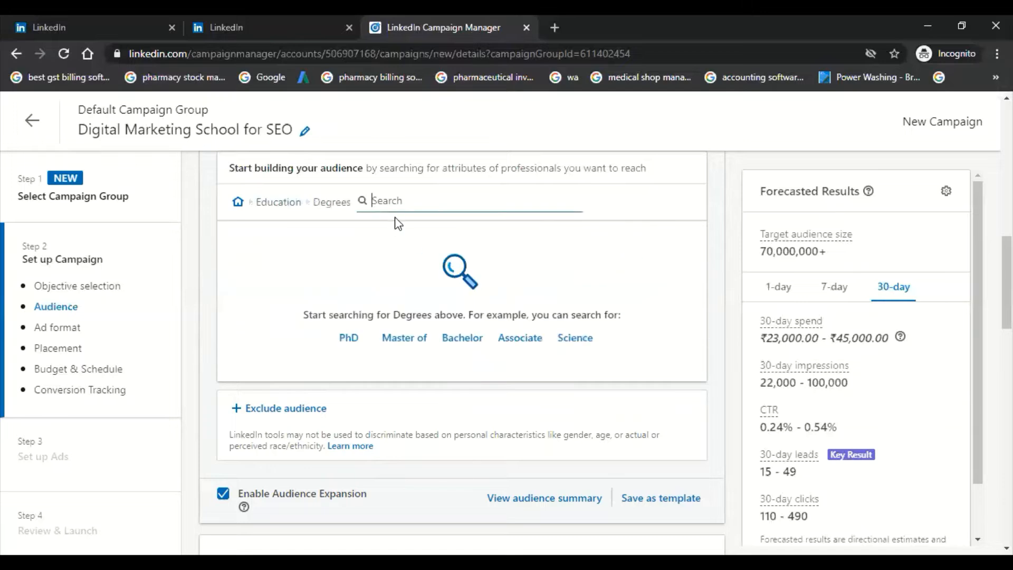
pyautogui.write('comm')
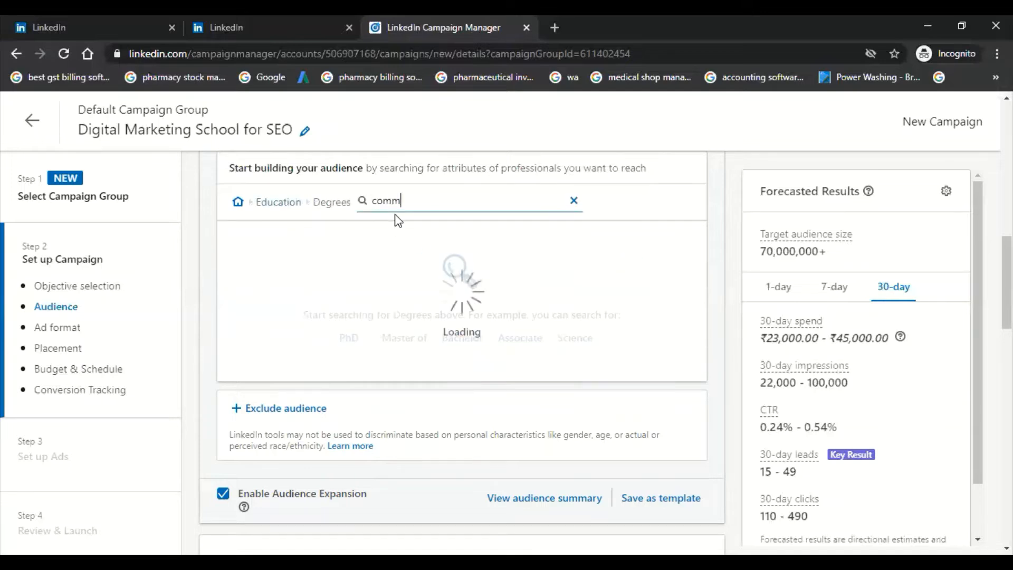
pyautogui.write('erce')
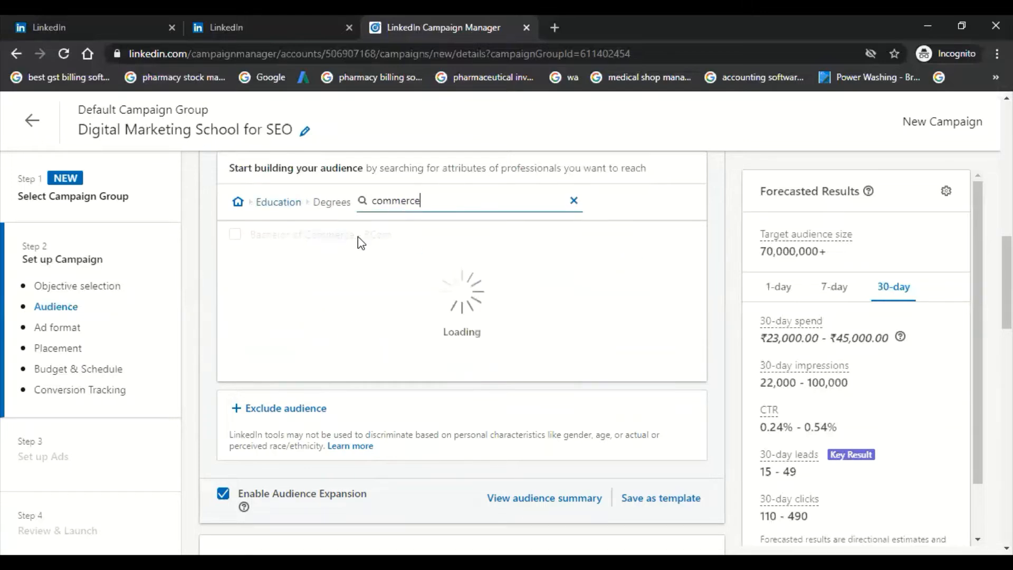
pyautogui.click(235, 234)
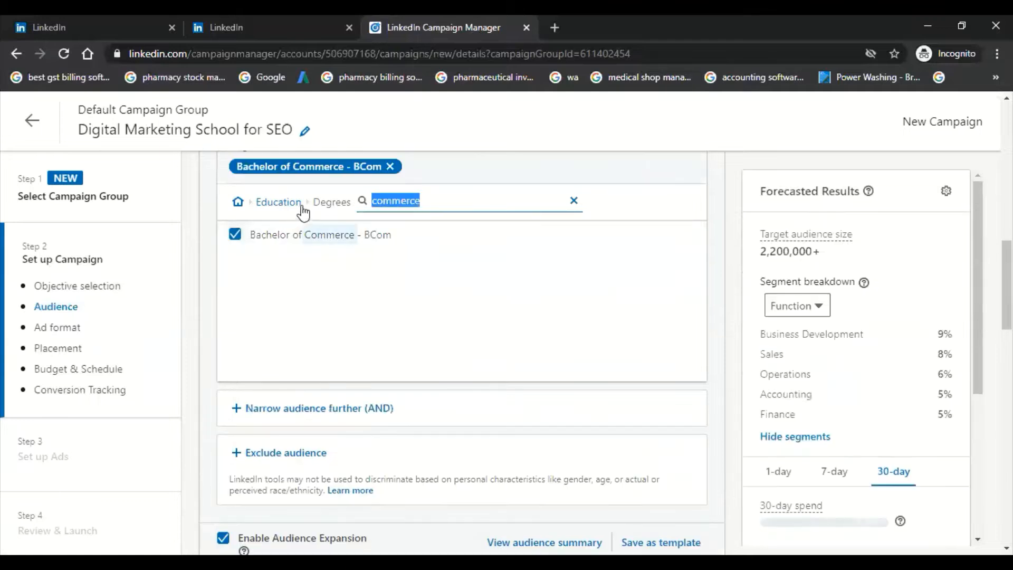
# Step: Look through the company targeting attributes and the company category options
pyautogui.click(277, 204)
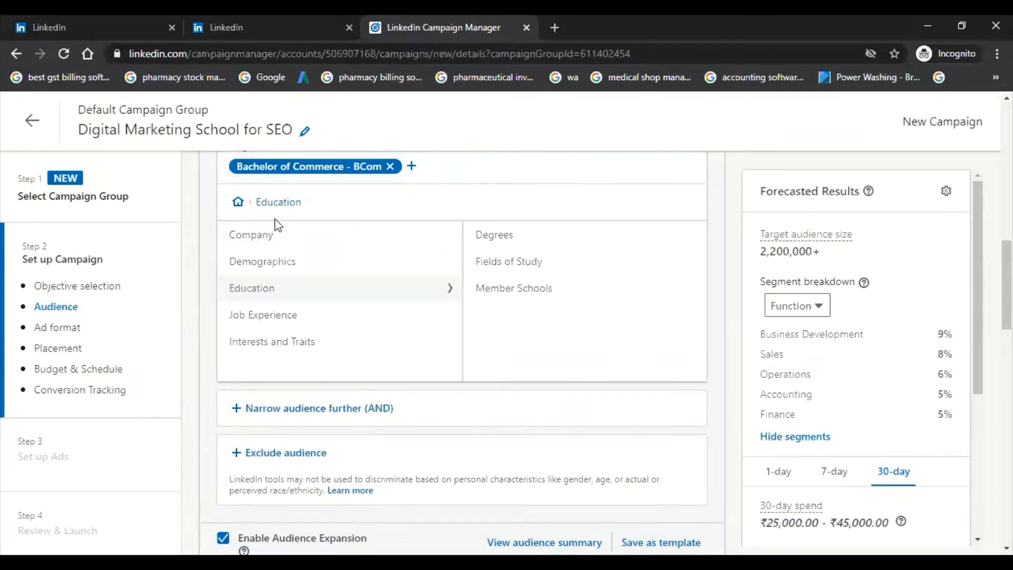
pyautogui.click(259, 244)
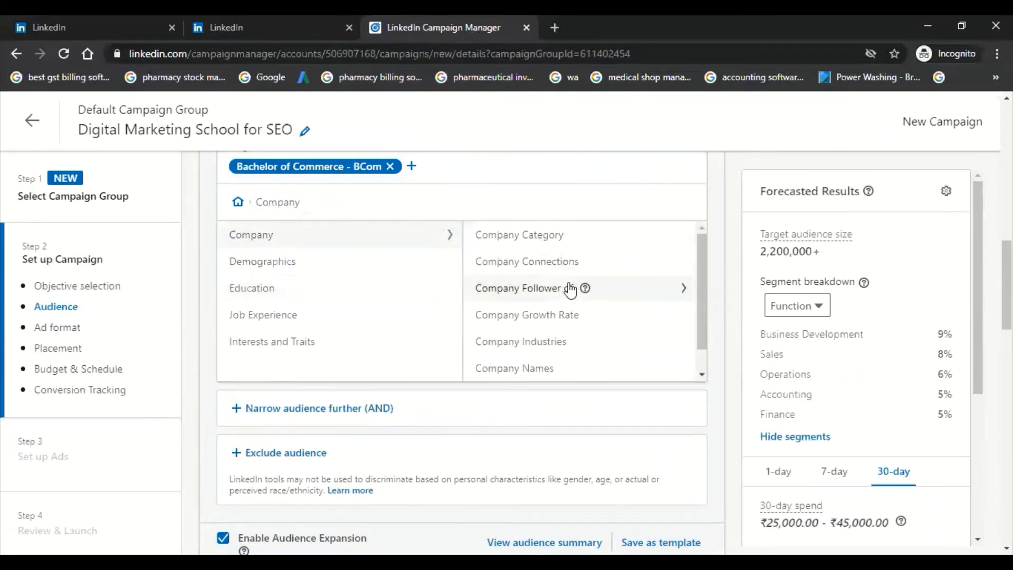
pyautogui.click(530, 239)
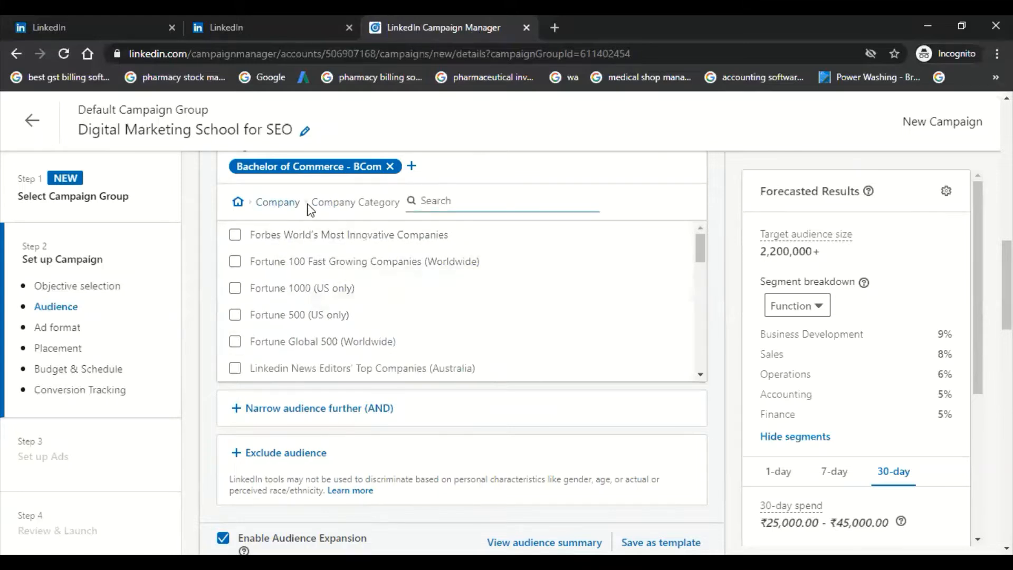
pyautogui.click(266, 201)
# Step: Accept the non-discrimination certification for member age and add the age ranges 18 to 24 and 25 to 34
pyautogui.click(293, 262)
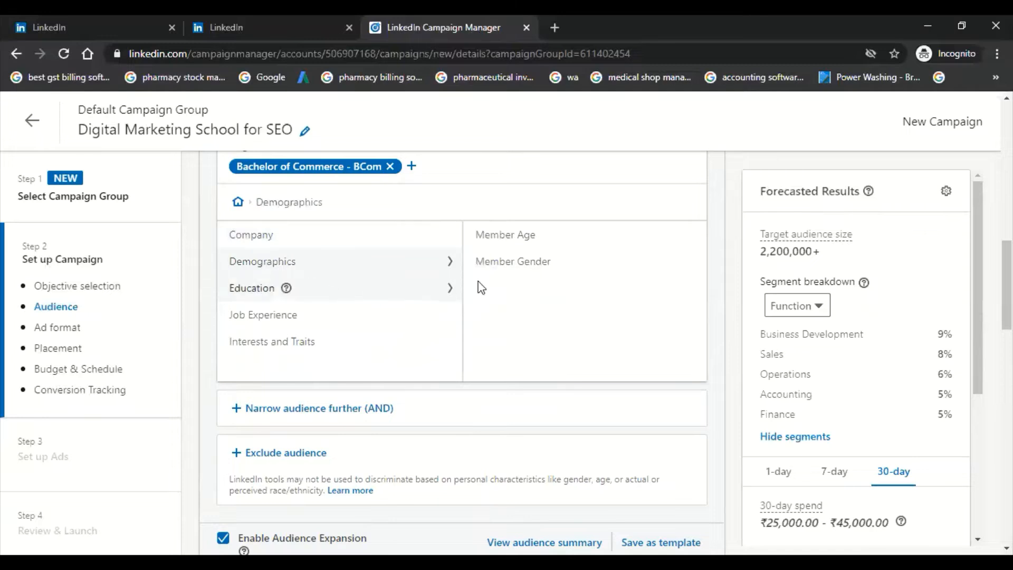
pyautogui.click(505, 235)
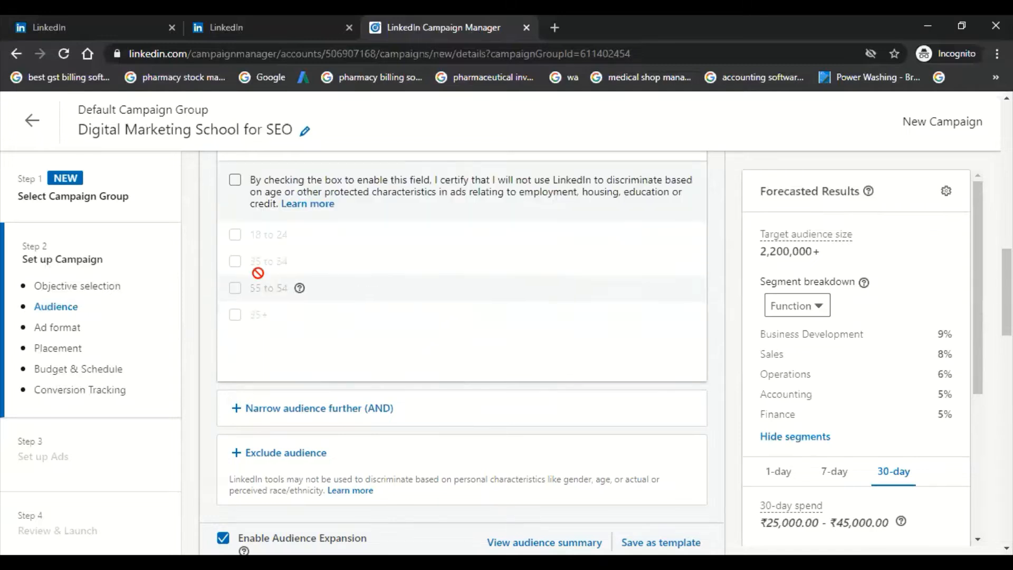
pyautogui.click(235, 180)
pyautogui.click(235, 234)
pyautogui.click(235, 261)
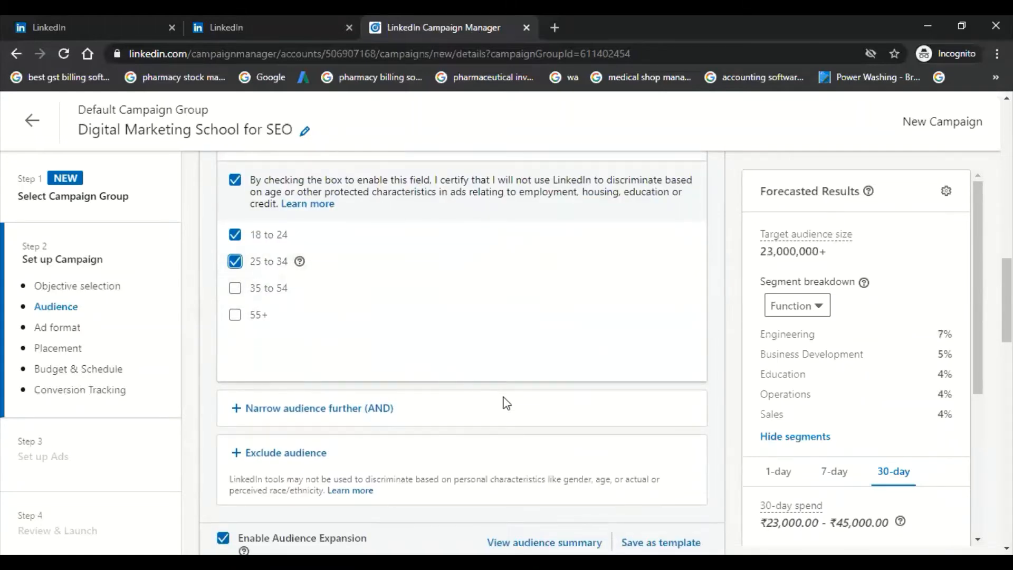
pyautogui.scroll(3, 486, 330)
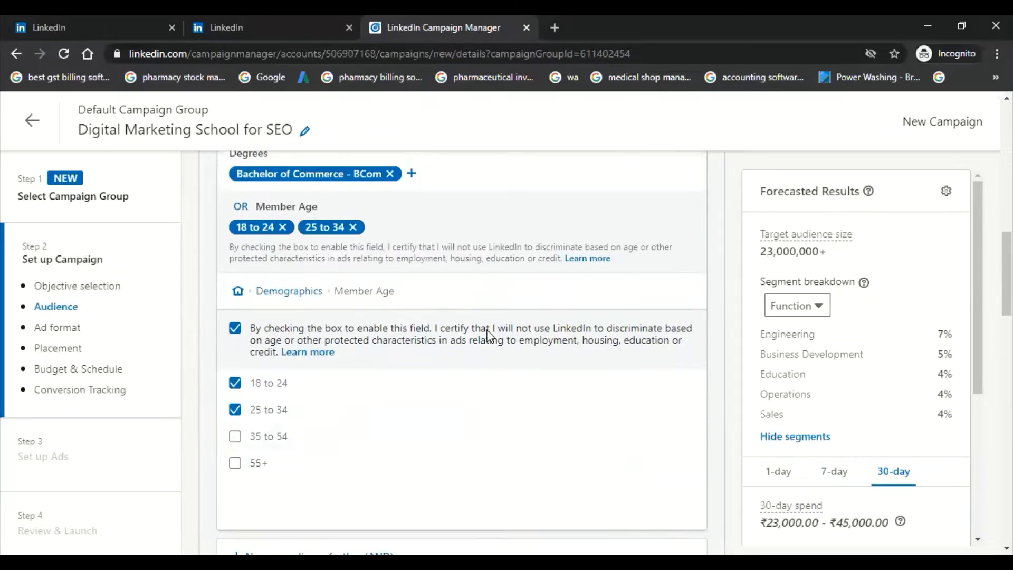
pyautogui.scroll(-4, 487, 330)
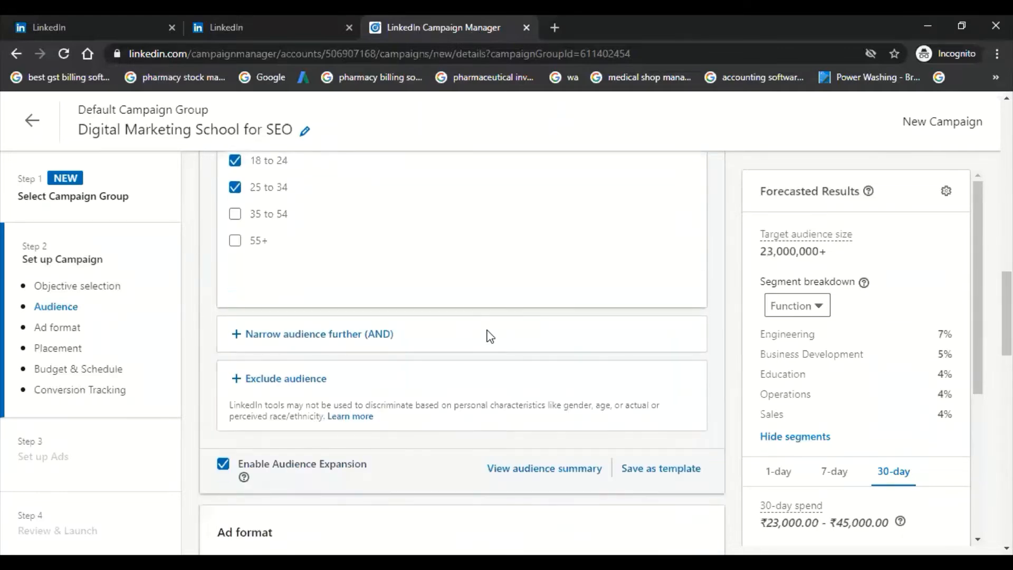
pyautogui.scroll(4, 371, 328)
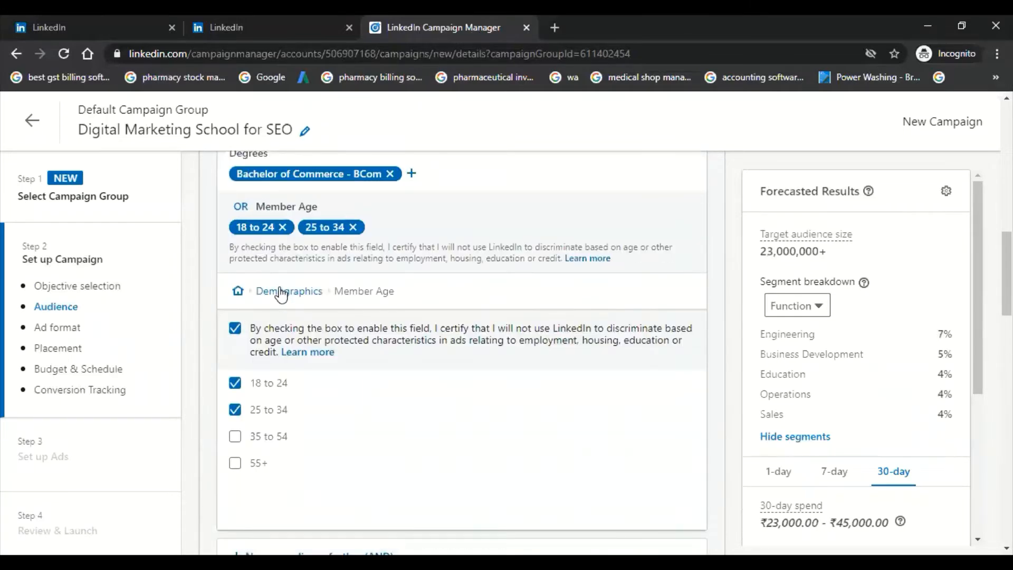
pyautogui.click(280, 289)
# Step: Review the audience expansion setting, the available ad formats, the placement section and the budget and schedule settings
pyautogui.scroll(-4, 538, 395)
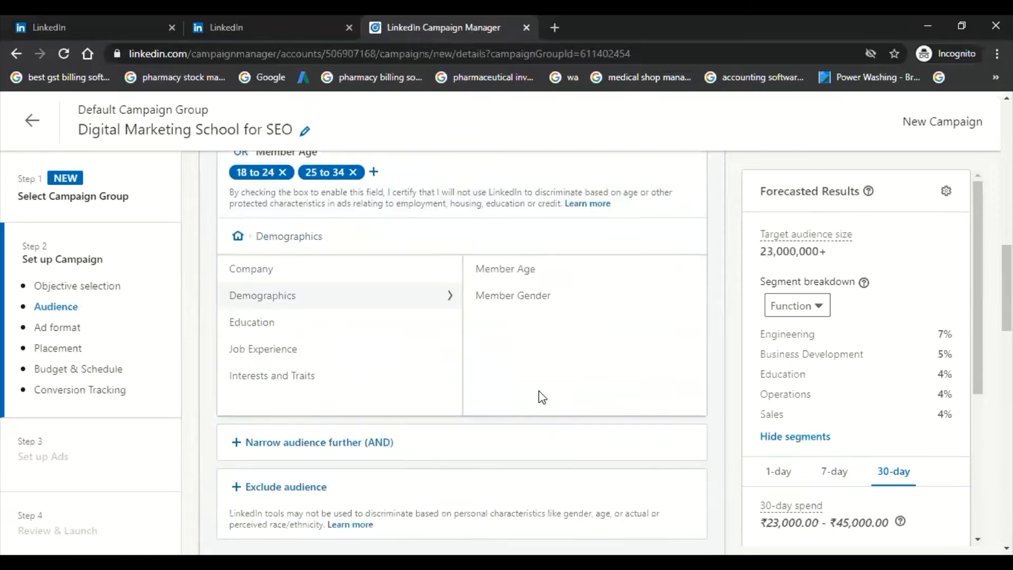
pyautogui.scroll(-2, 328, 328)
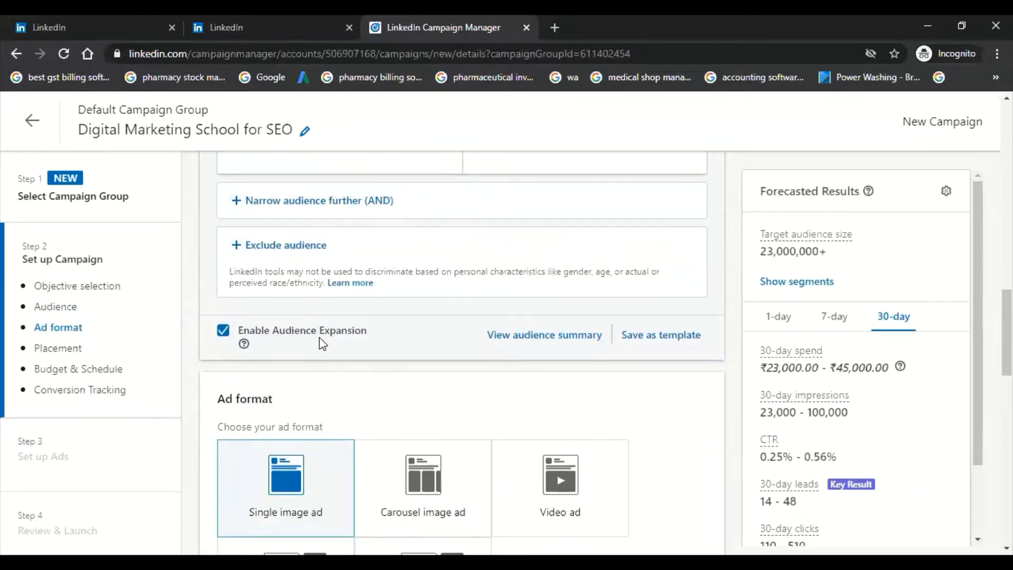
pyautogui.scroll(-4, 319, 337)
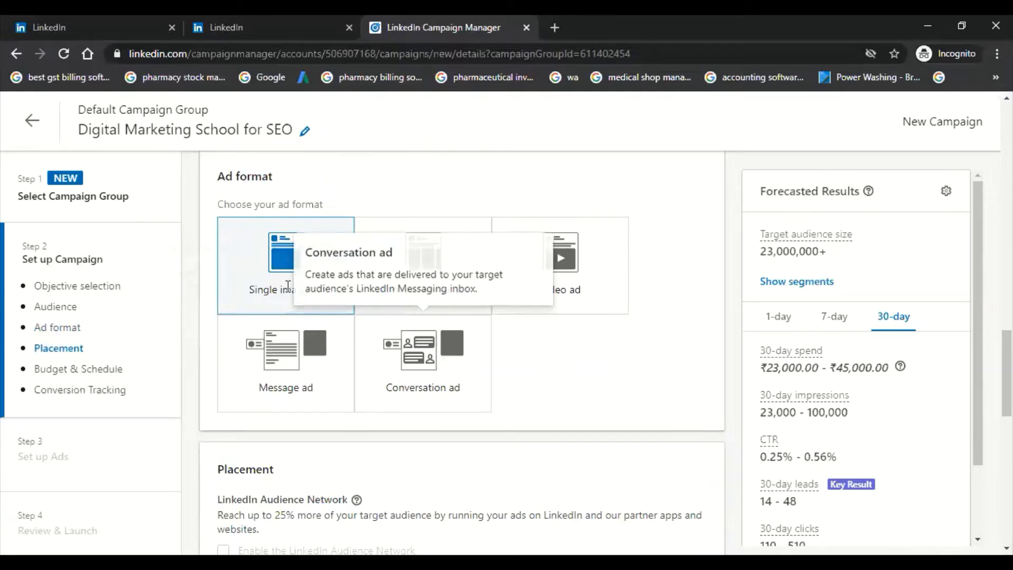
pyautogui.scroll(-1, 288, 288)
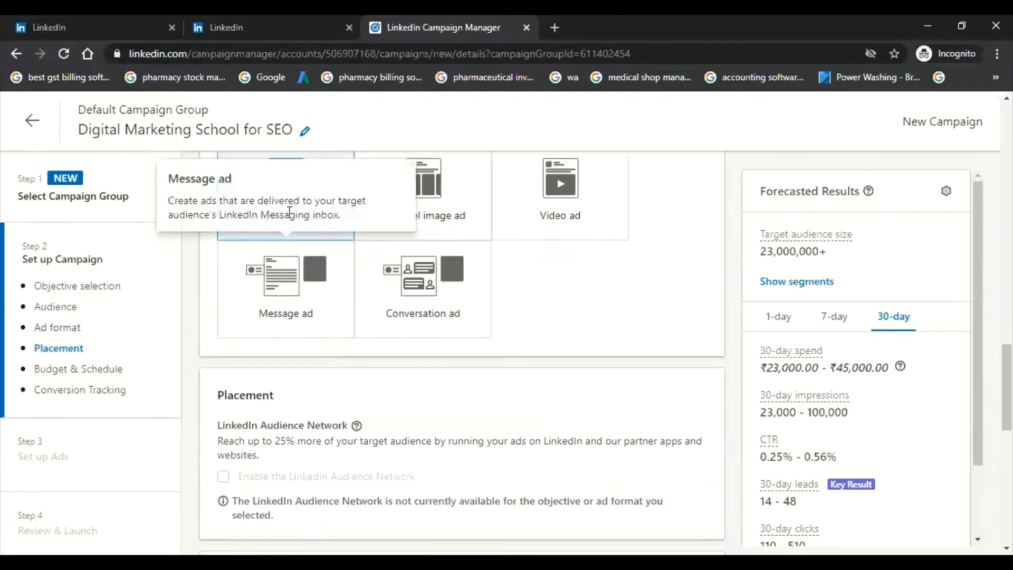
pyautogui.scroll(-5, 289, 214)
pyautogui.scroll(3, 288, 221)
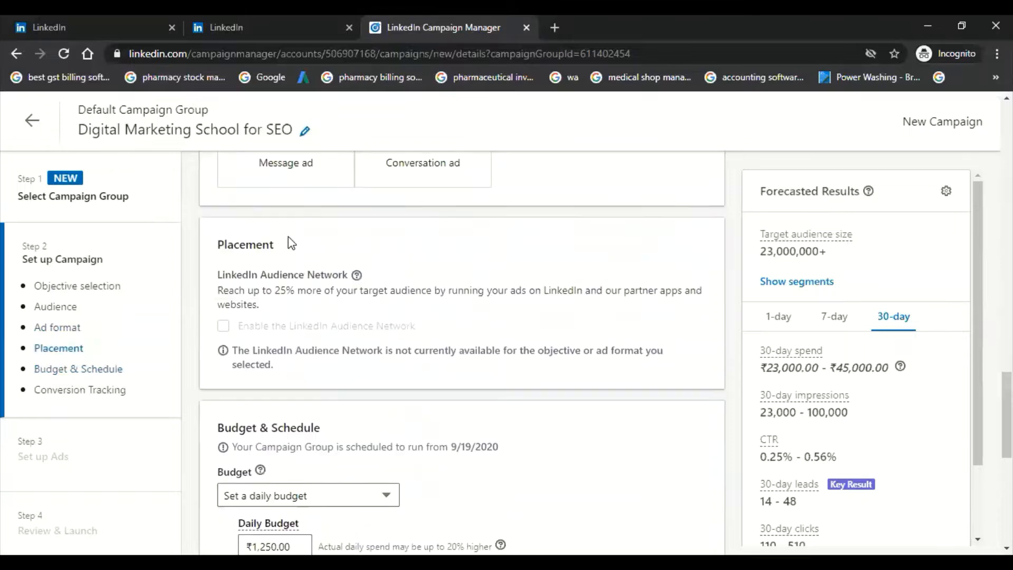
pyautogui.scroll(-2, 296, 270)
pyautogui.scroll(-2, 292, 272)
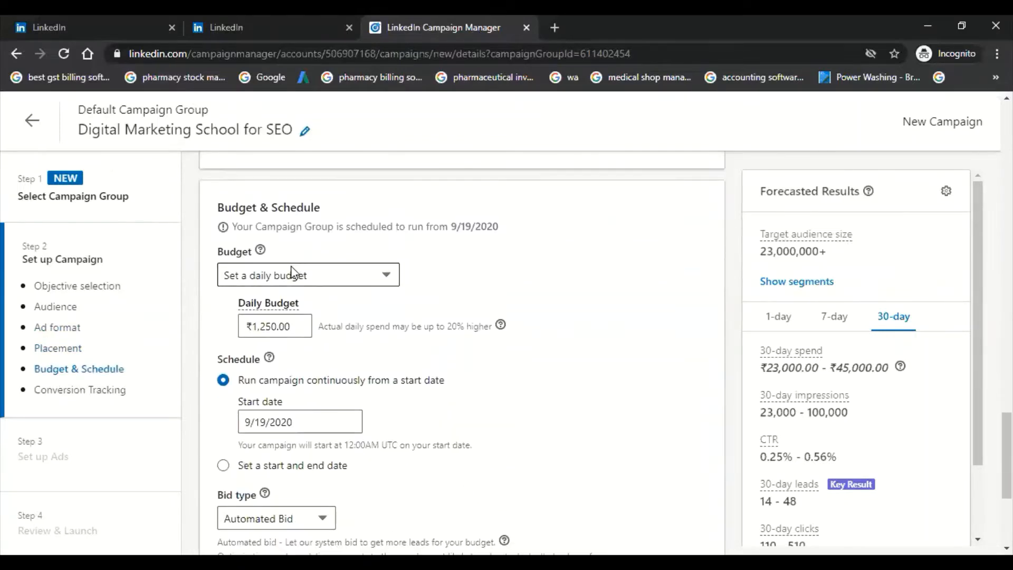
pyautogui.scroll(3, 261, 264)
pyautogui.scroll(-2, 262, 290)
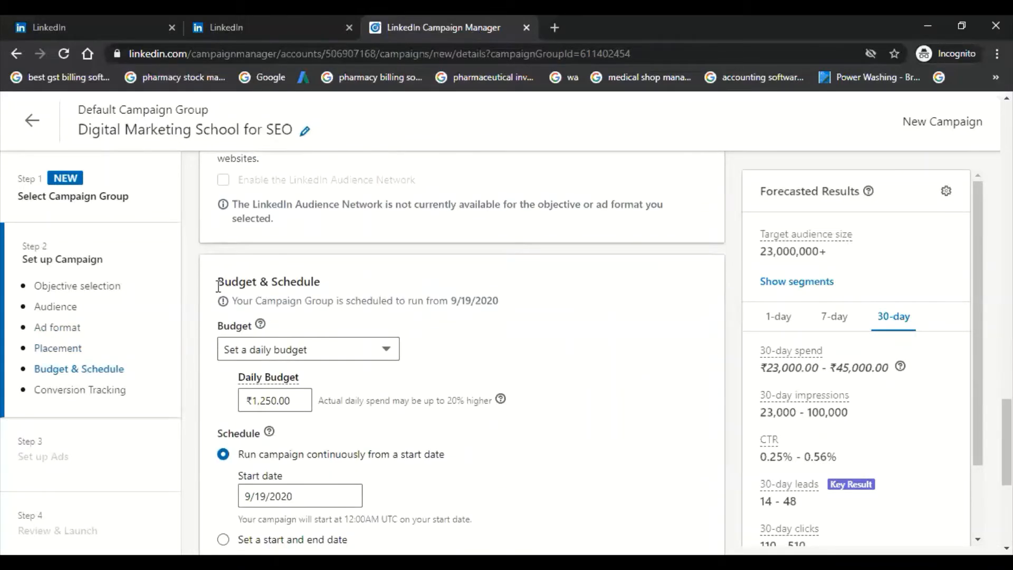
# Step: Try the option that sets both a daily and total budget, and return to a daily budget only
pyautogui.moveTo(216, 281); pyautogui.dragTo(349, 401)
pyautogui.click(350, 346)
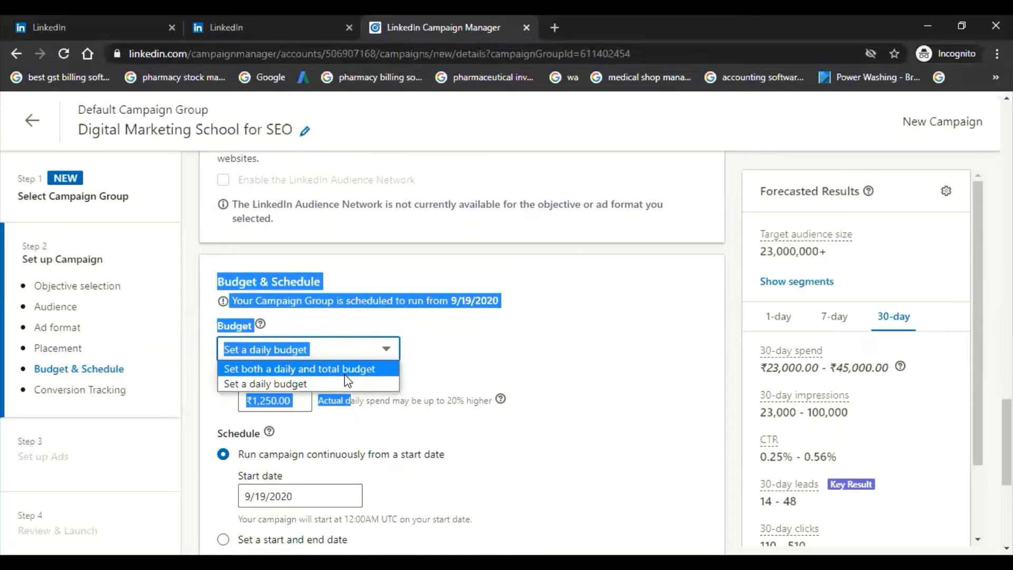
pyautogui.click(345, 372)
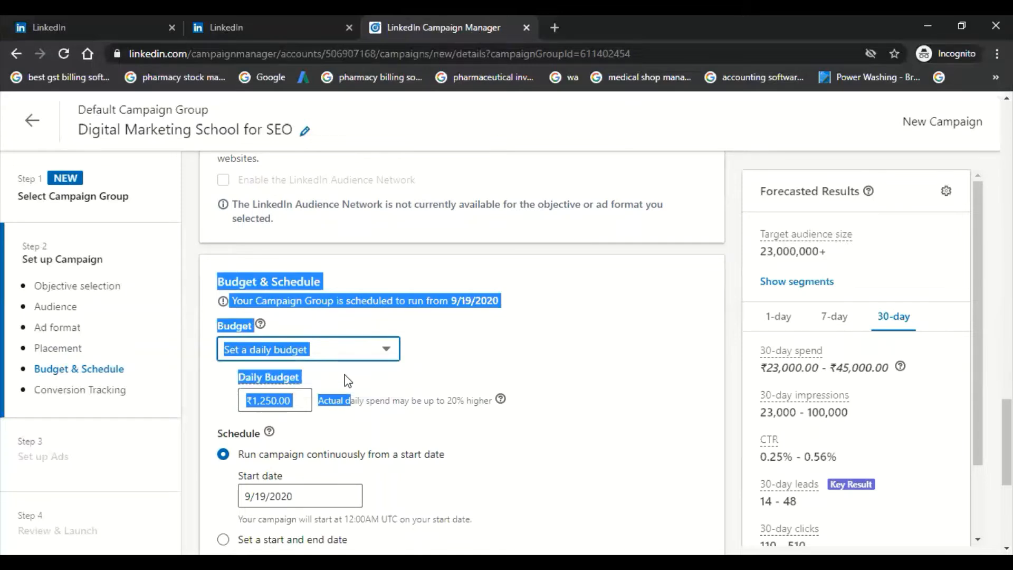
pyautogui.click(523, 349)
pyautogui.scroll(-3, 526, 352)
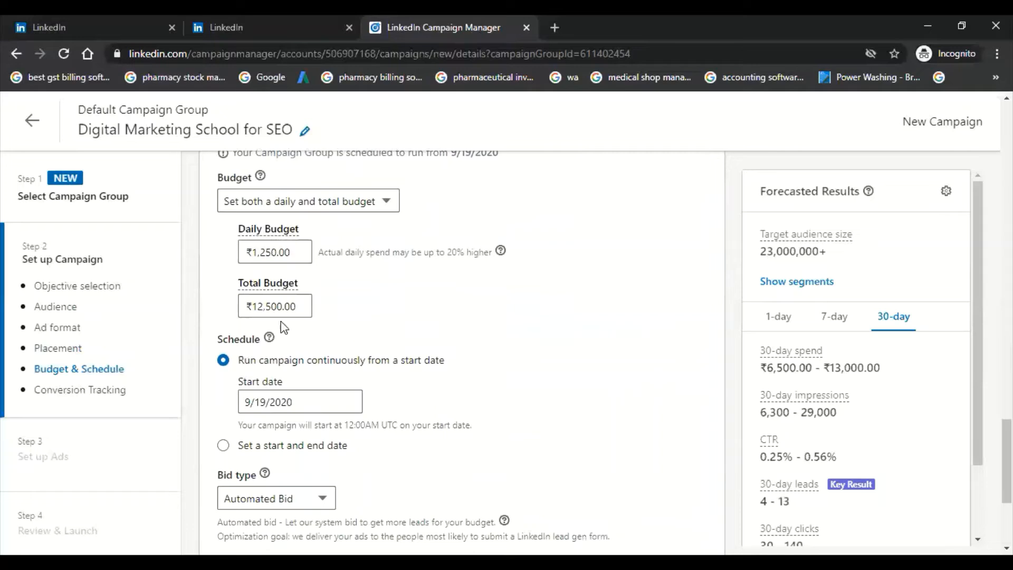
pyautogui.click(299, 207)
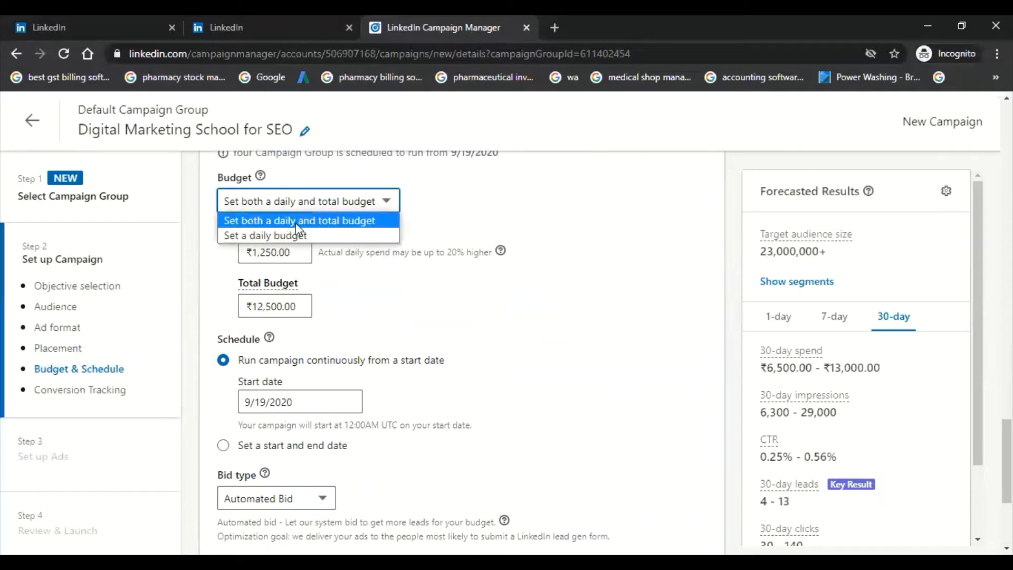
pyautogui.click(296, 231)
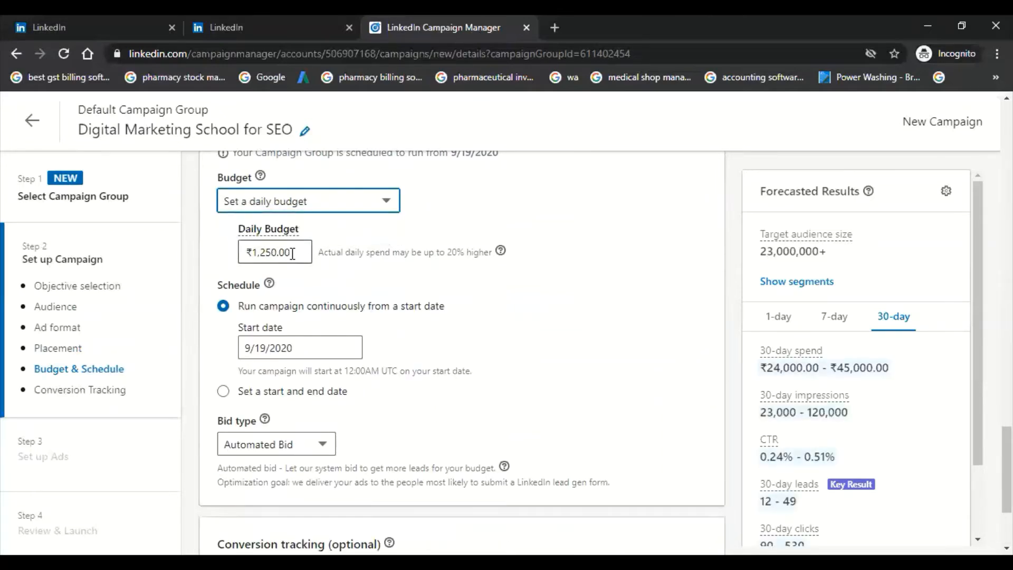
# Step: Try daily budgets of ₹500 and ₹400 for the campaign
pyautogui.click(300, 252)
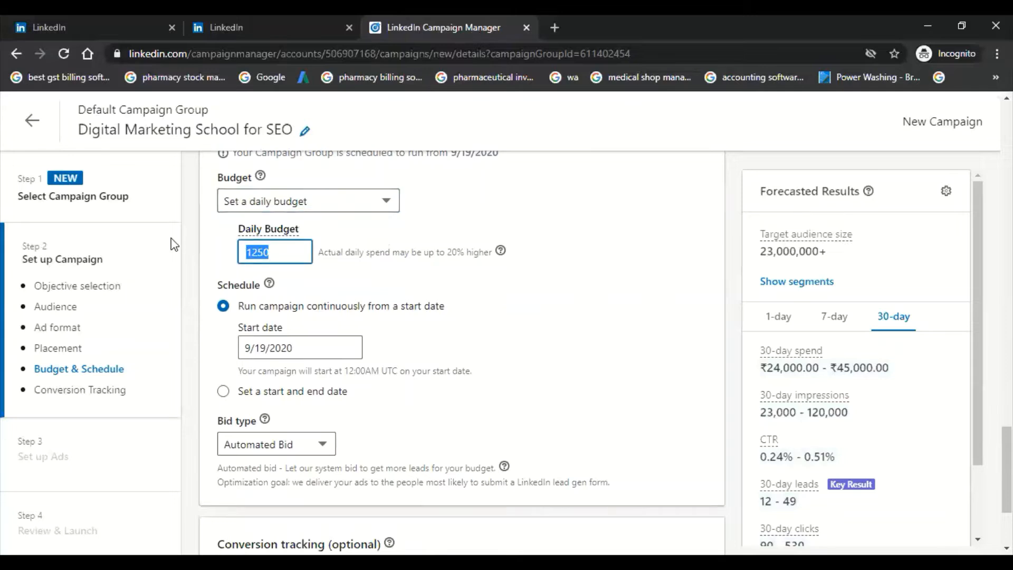
pyautogui.write('500')
pyautogui.click(213, 253)
pyautogui.click(289, 253)
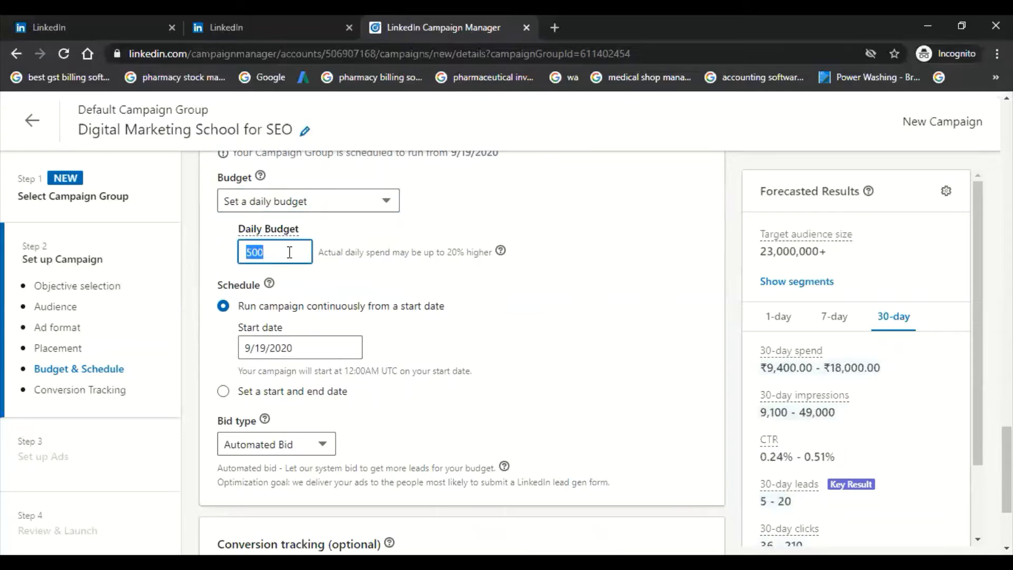
pyautogui.write('400')
pyautogui.click(232, 261)
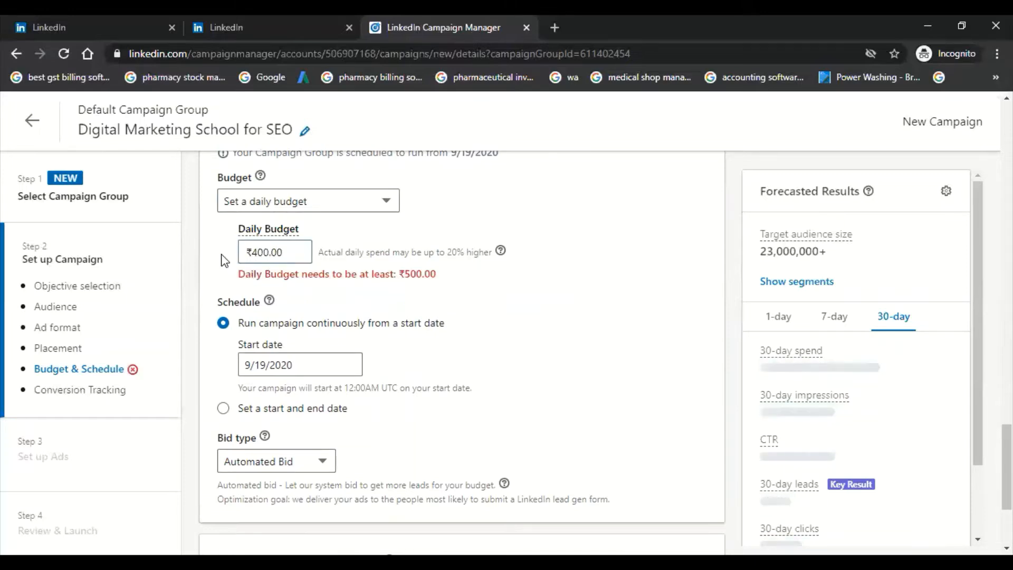
# Step: Set the campaign's daily budget to ₹500
pyautogui.click(286, 252)
pyautogui.doubleClick(287, 252)
pyautogui.write('500')
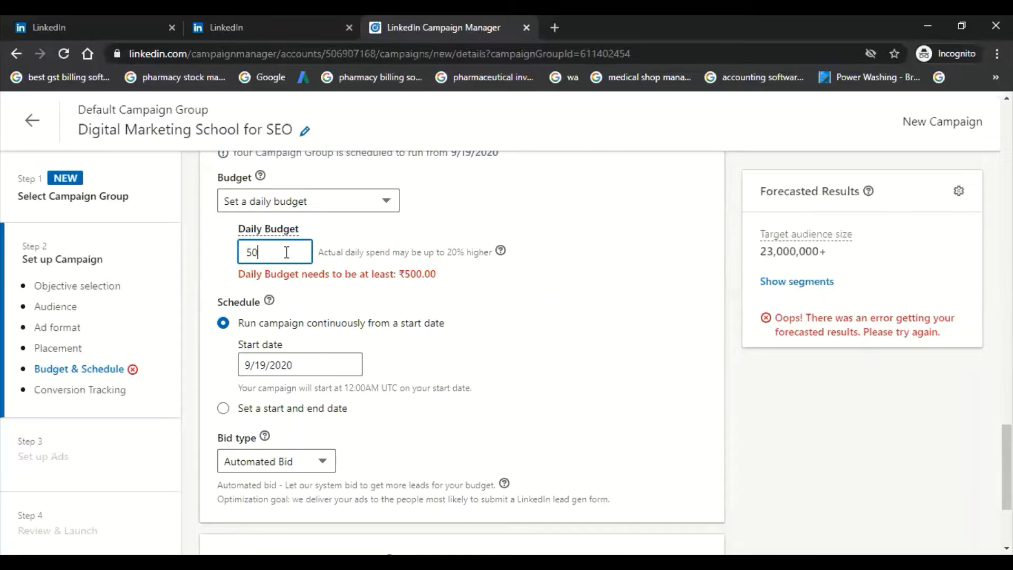
pyautogui.click(221, 268)
pyautogui.scroll(-1, 221, 267)
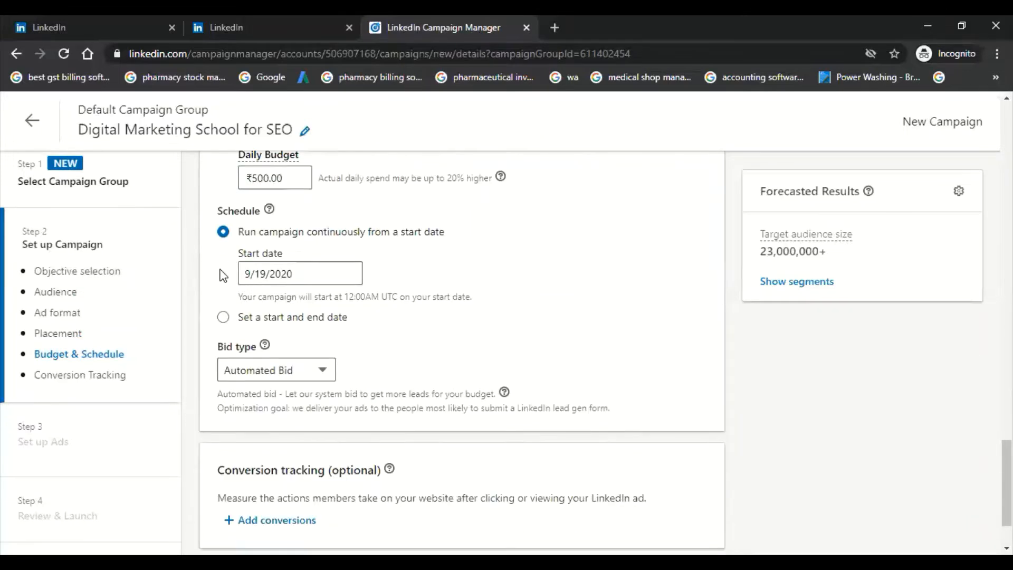
# Step: Check the continuous schedule option and choose Automated Bid as the campaign's bid type
pyautogui.moveTo(317, 232); pyautogui.dragTo(381, 231)
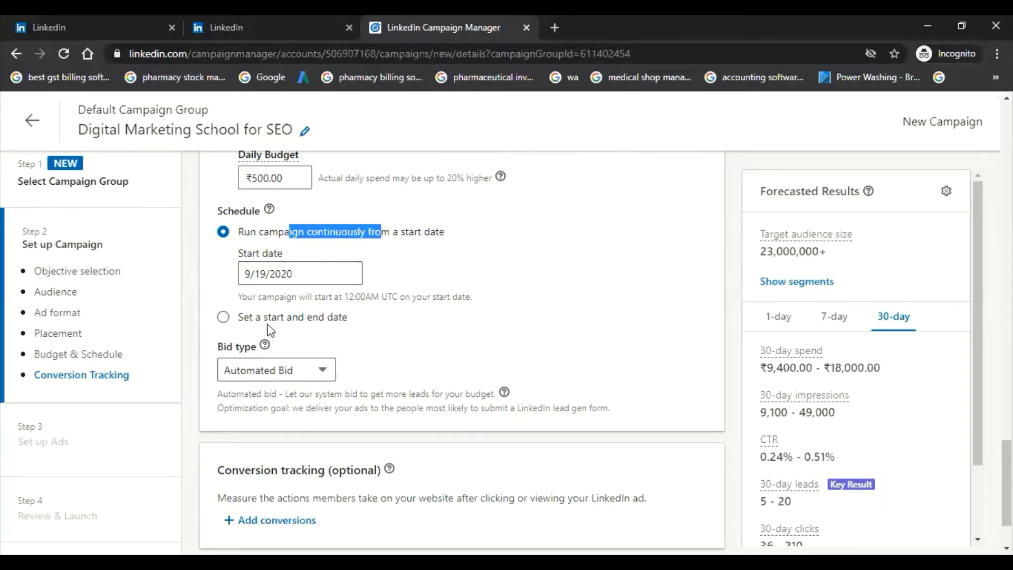
pyautogui.scroll(-2, 271, 330)
pyautogui.click(290, 297)
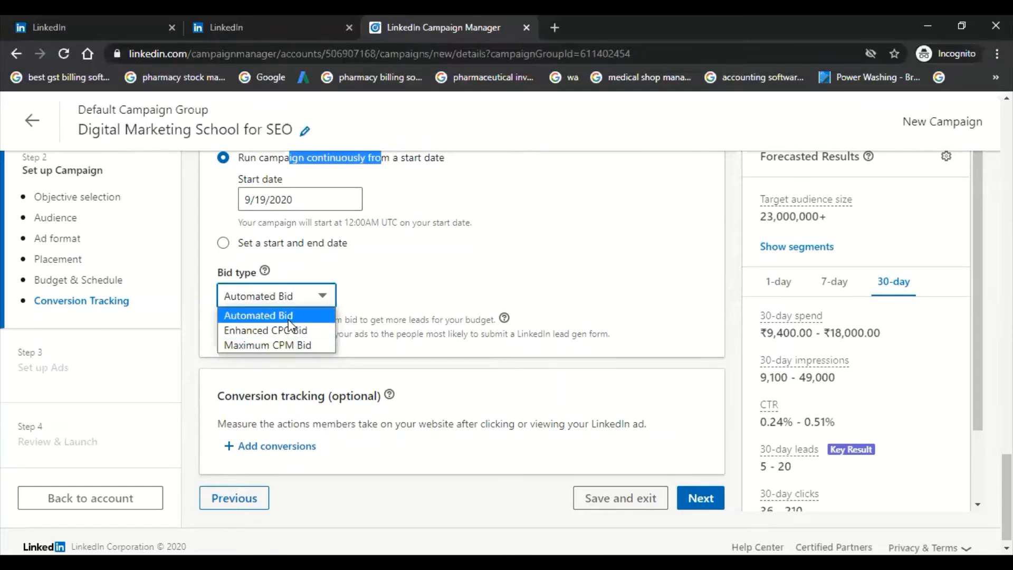
pyautogui.click(286, 304)
pyautogui.scroll(-1, 451, 427)
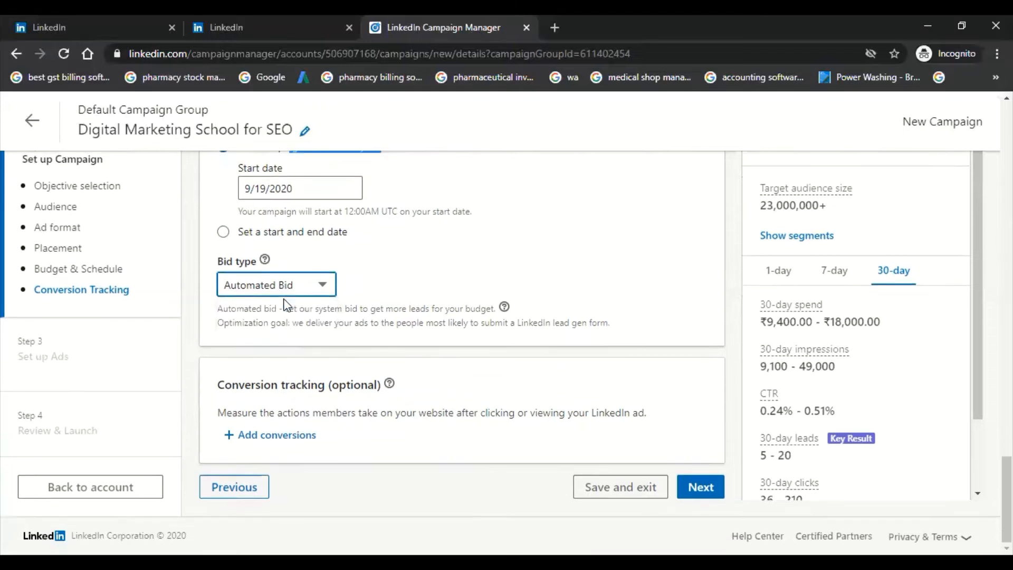
# Step: Save the campaign settings, accepting the locked objective and ad format, and continue to the ad setup
pyautogui.click(701, 486)
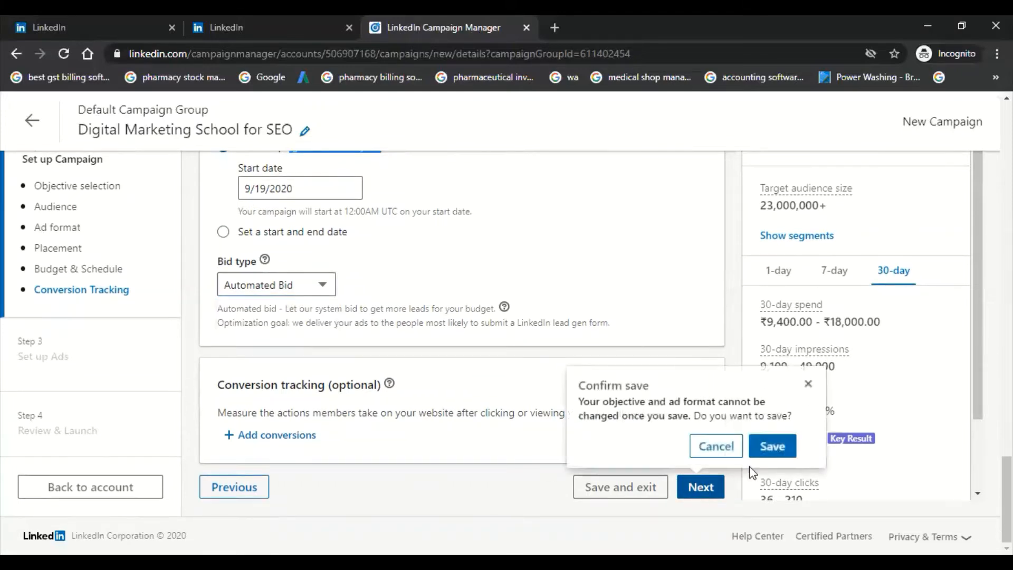
pyautogui.click(773, 446)
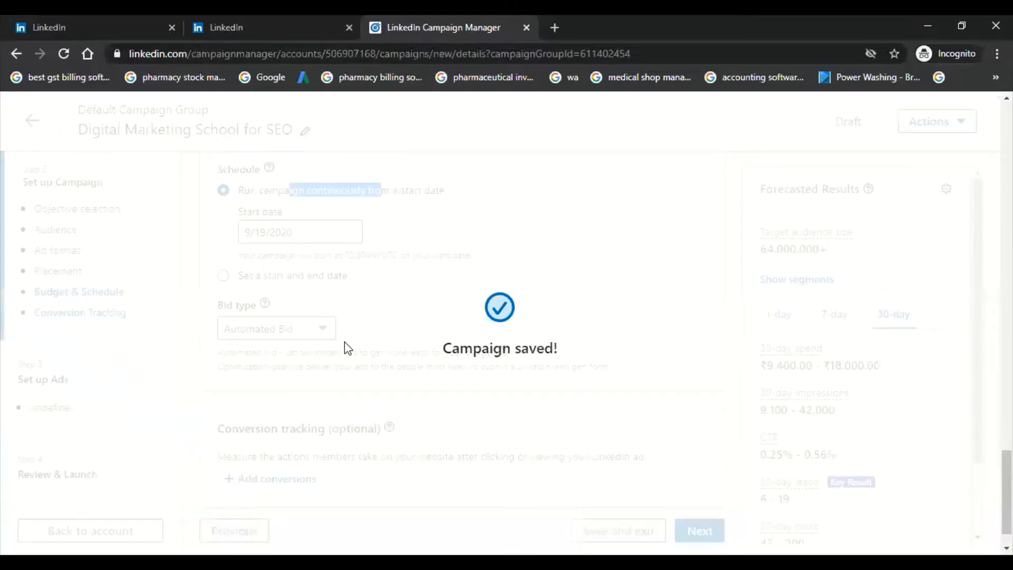
pyautogui.scroll(-1, 346, 349)
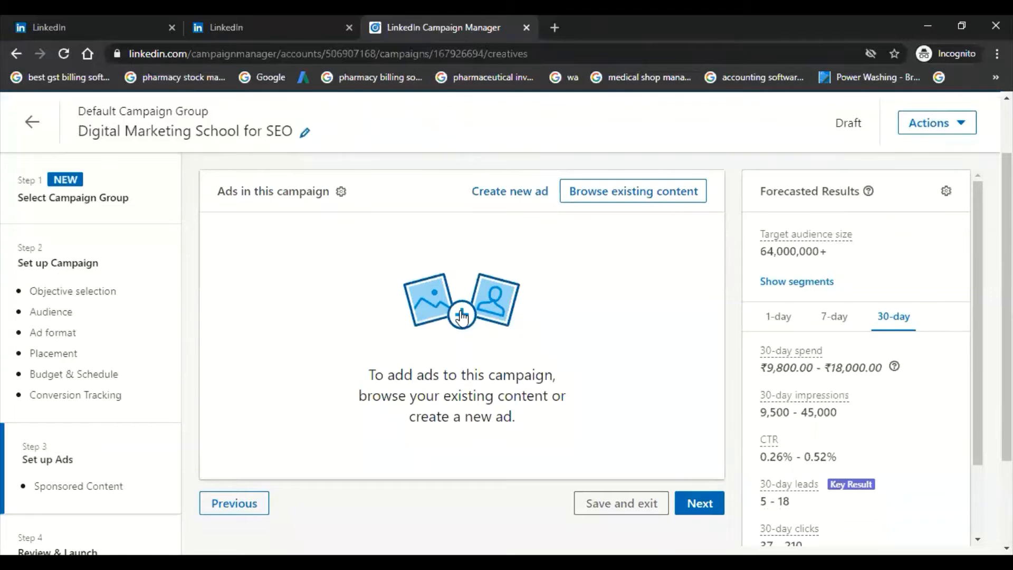
# Step: Start a new single image ad for the campaign and name it SEO Class
pyautogui.click(461, 316)
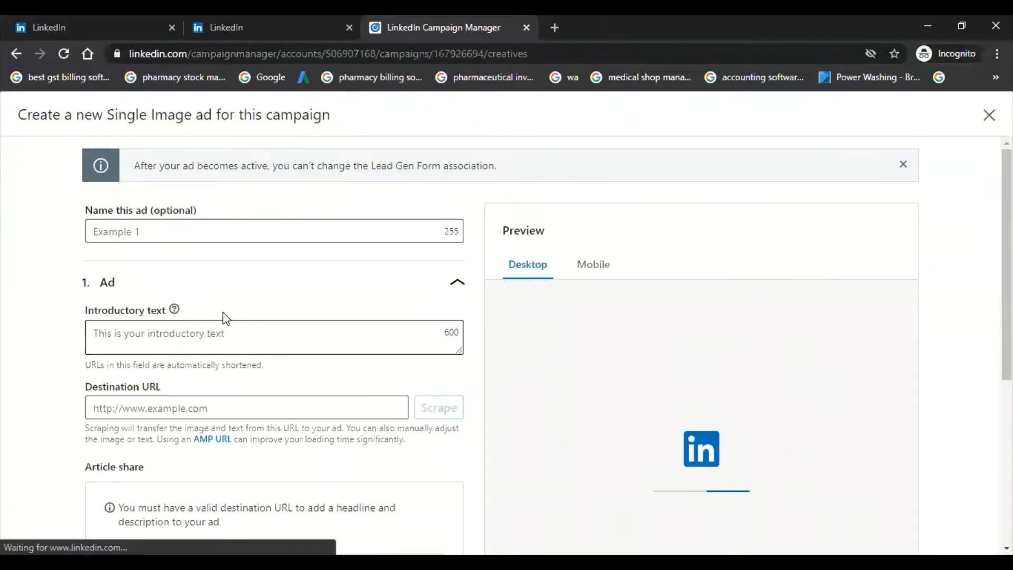
pyautogui.scroll(-6, 266, 287)
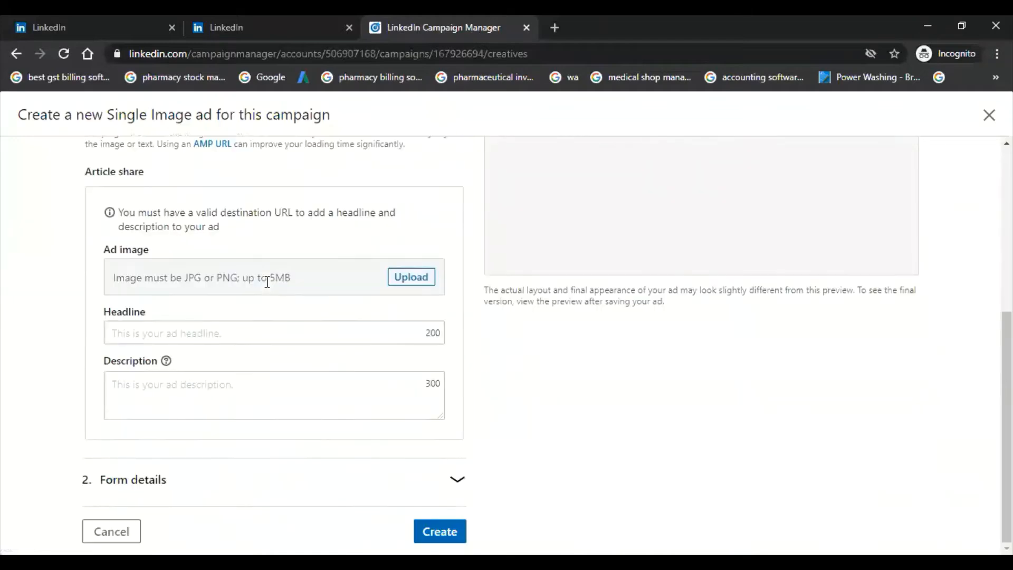
pyautogui.scroll(6, 5, 316)
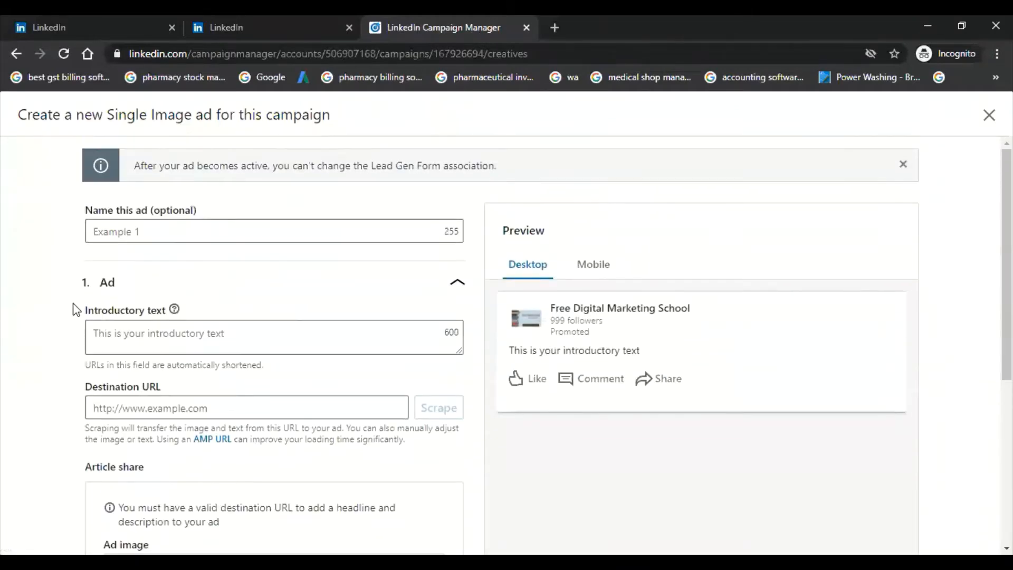
pyautogui.click(163, 231)
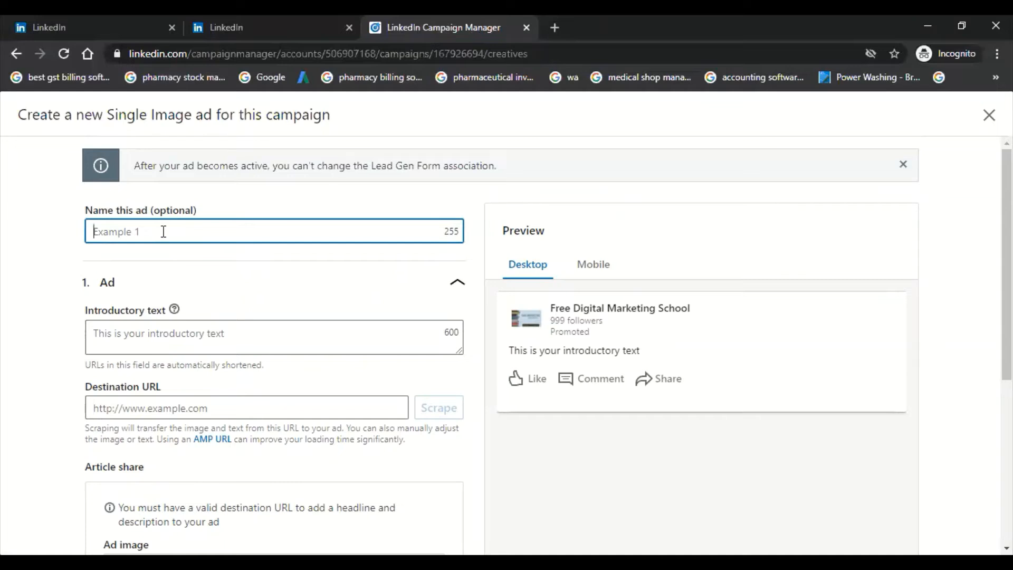
pyautogui.write('SEO Class')
# Step: Enter "Are you looking for free seo class, check our session." as the ad's introductory text
pyautogui.scroll(-1, 163, 237)
pyautogui.click(159, 263)
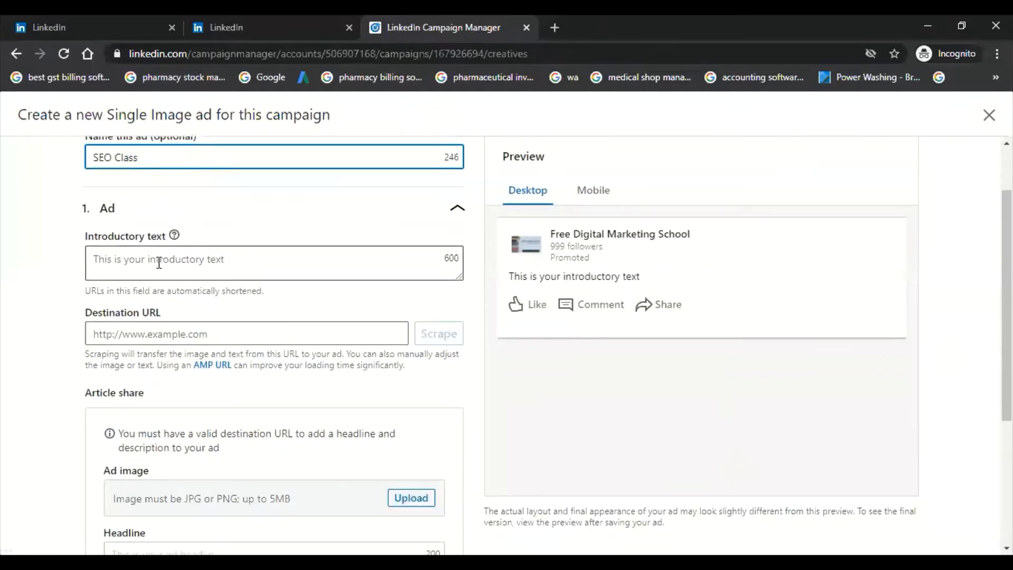
pyautogui.write('Are yo')
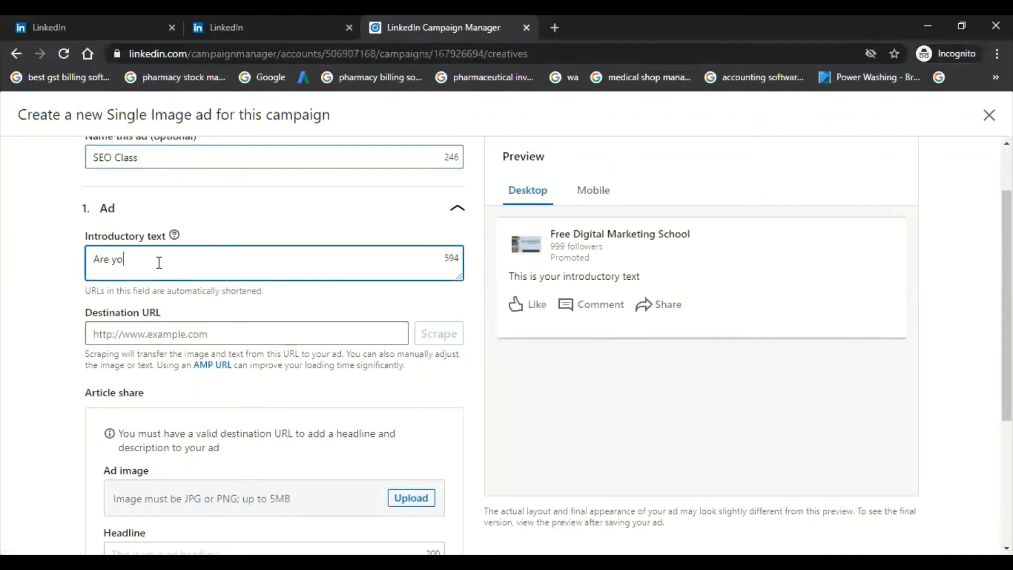
pyautogui.write('u looking for s')
pyautogui.press('BackSpace')
pyautogui.write('free seo ')
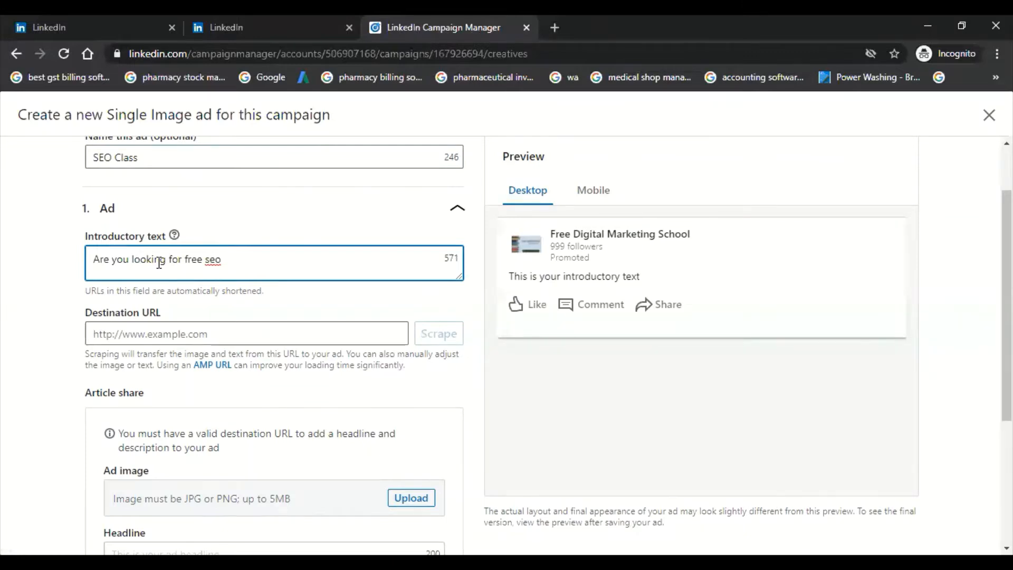
pyautogui.write('class, check our session')
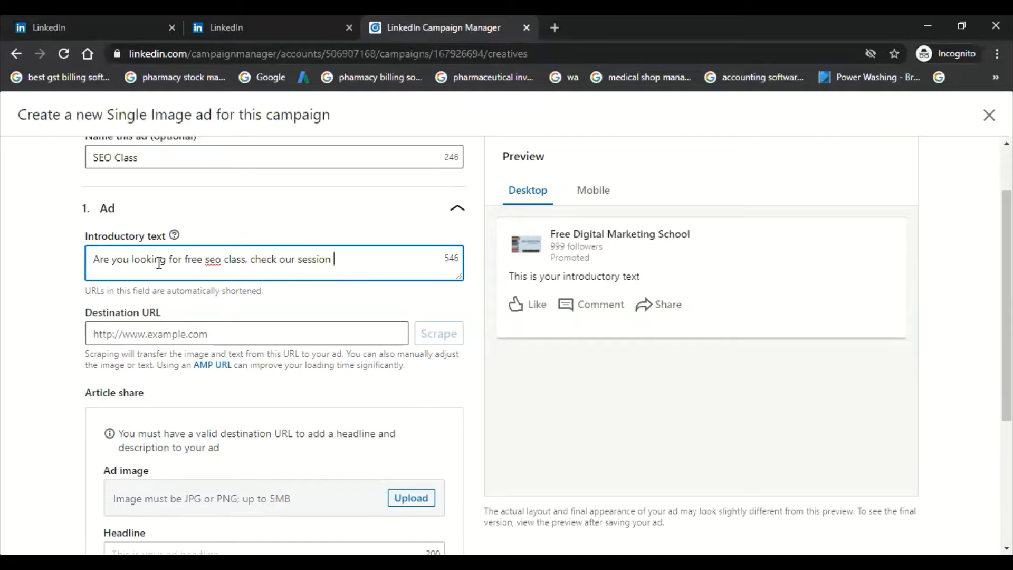
pyautogui.press('BackSpace')
pyautogui.scroll(-1, 158, 262)
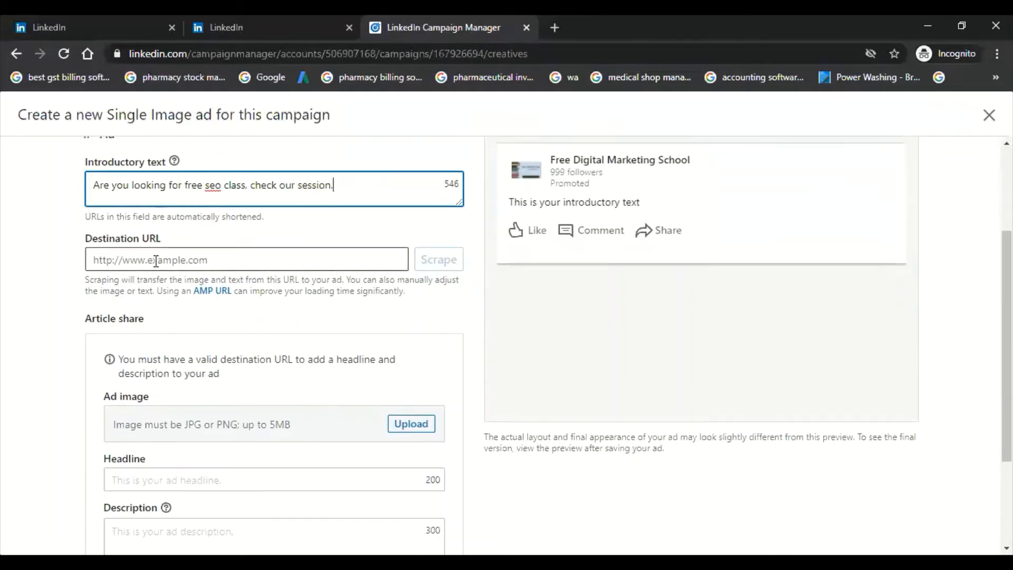
pyautogui.click(156, 260)
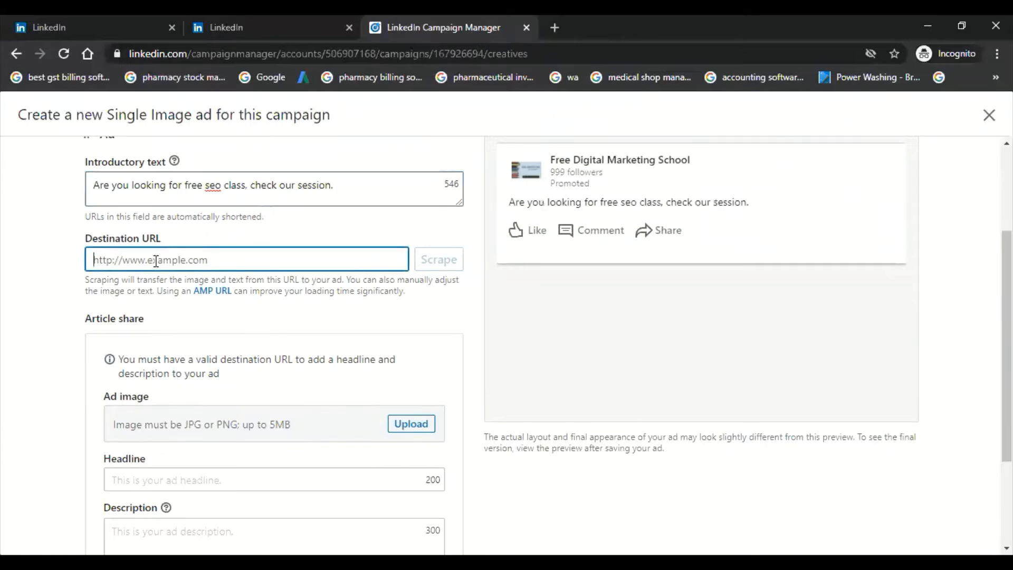
pyautogui.write('www.')
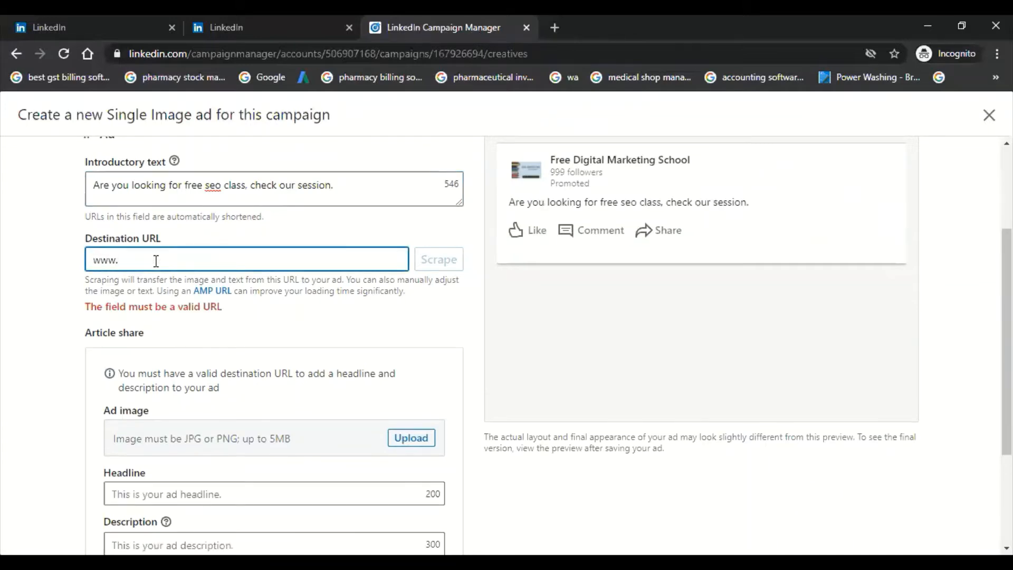
pyautogui.write('digitalma')
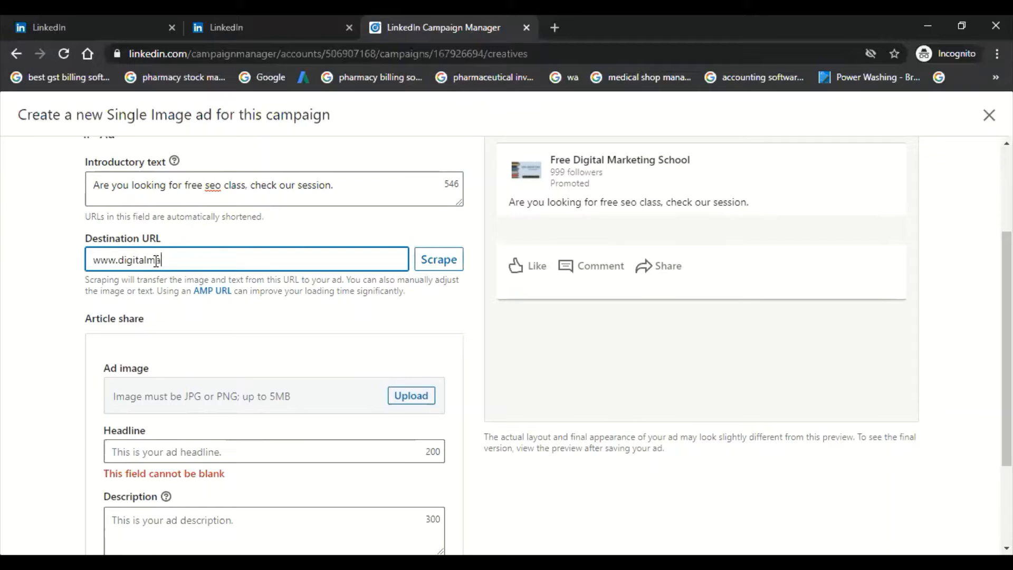
pyautogui.write('rketingschooll')
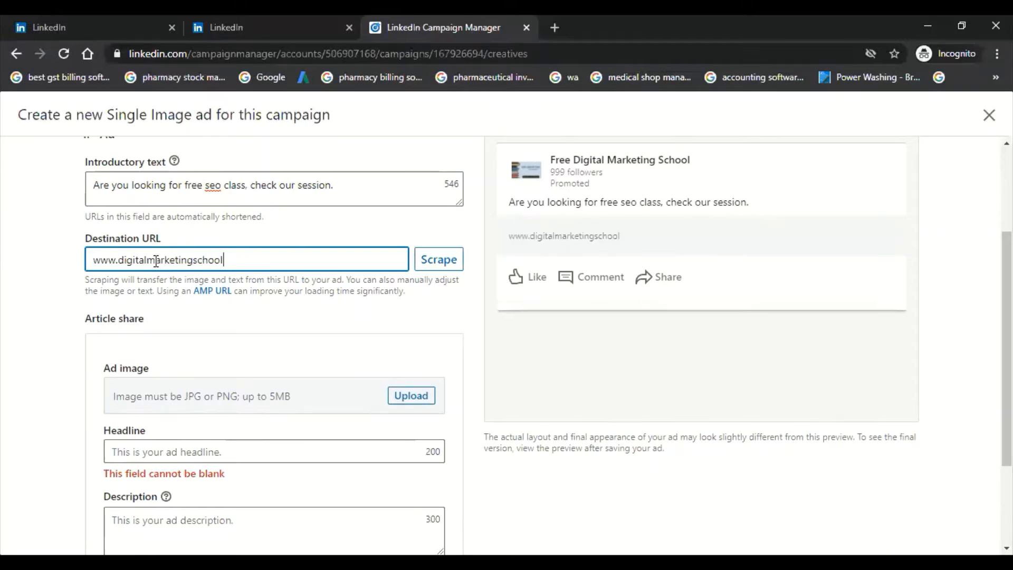
pyautogui.write('.com')
pyautogui.click(57, 287)
# Step: Enter "SEO Class for Students and Experienced" as the ad headline
pyautogui.scroll(-2, 60, 287)
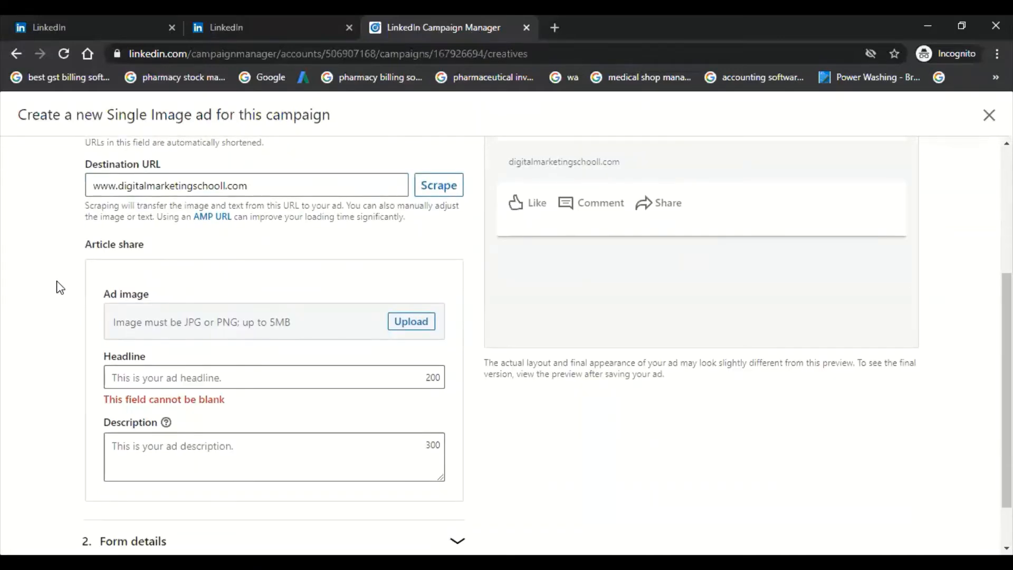
pyautogui.scroll(-1, 60, 288)
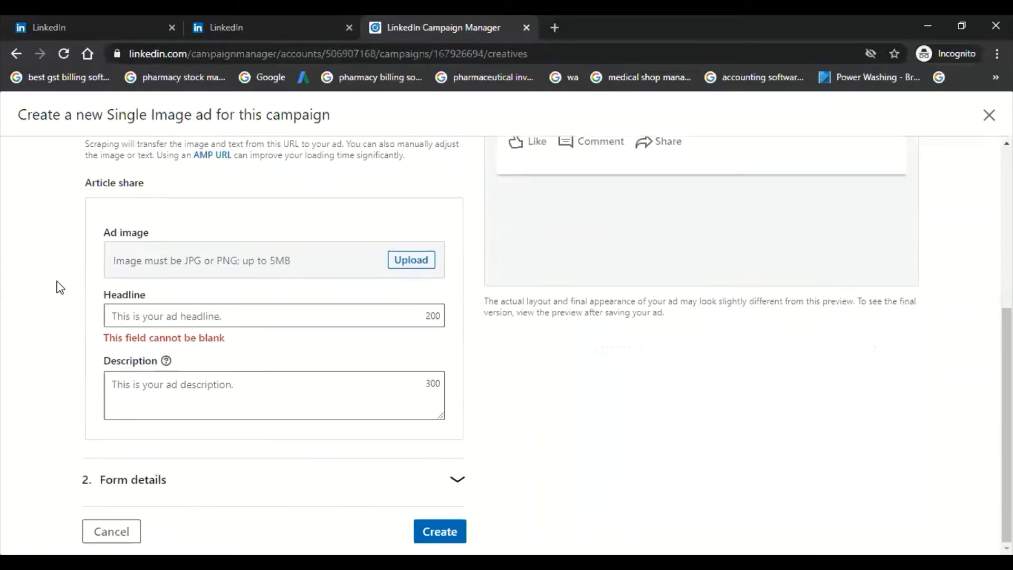
pyautogui.click(260, 310)
pyautogui.scroll(2, 260, 309)
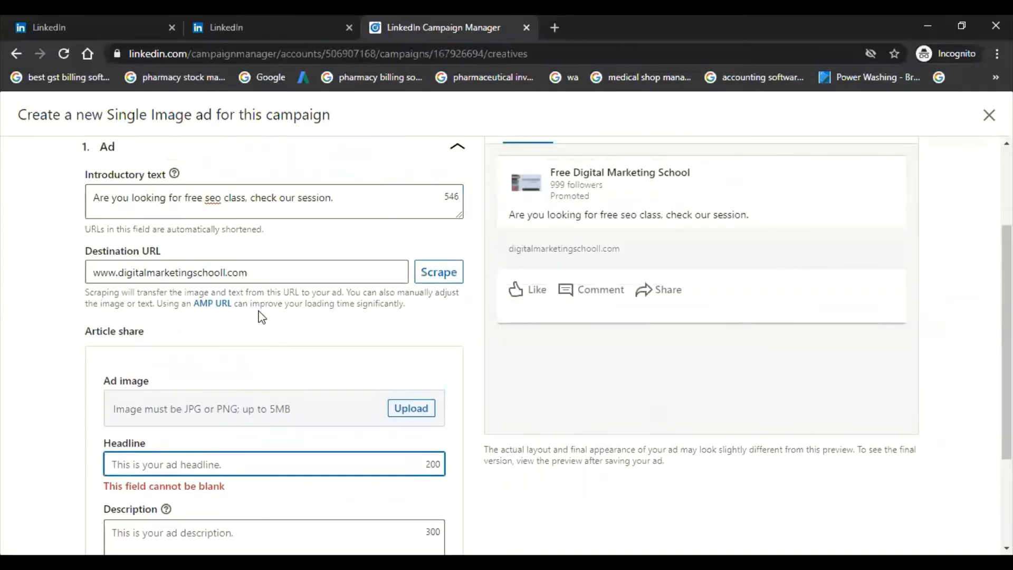
pyautogui.scroll(-2, 262, 317)
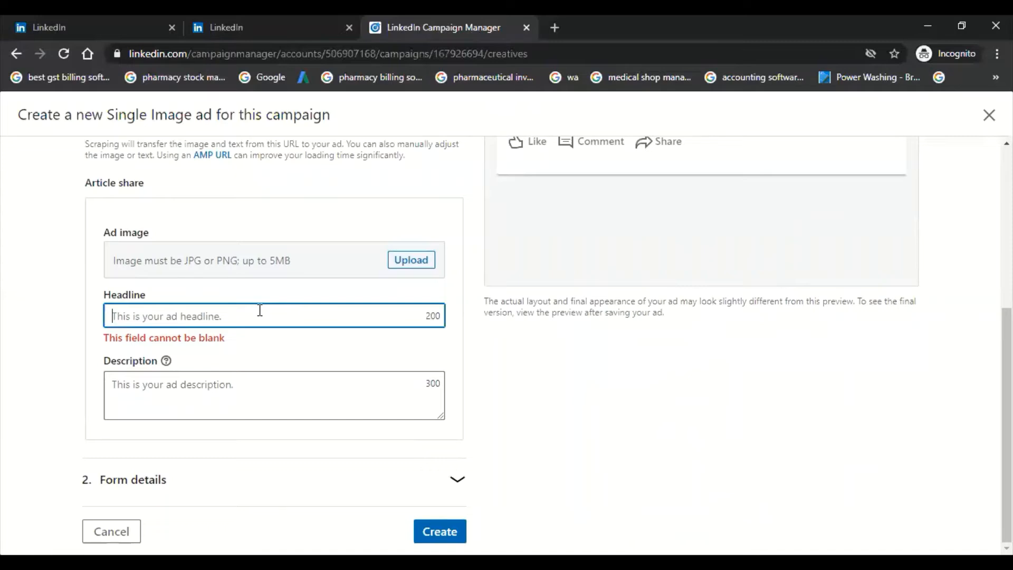
pyautogui.write('SEO C')
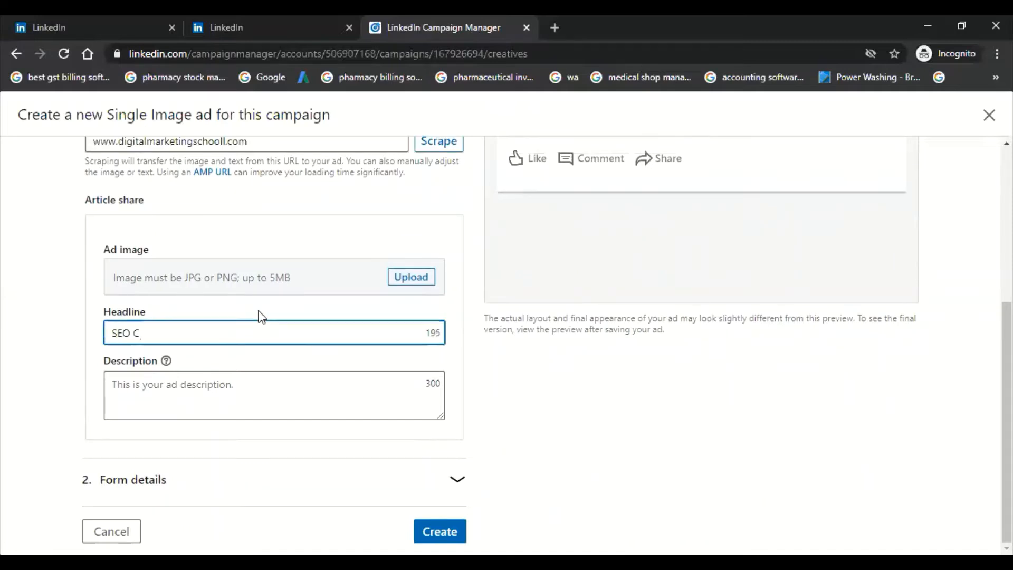
pyautogui.write('lass')
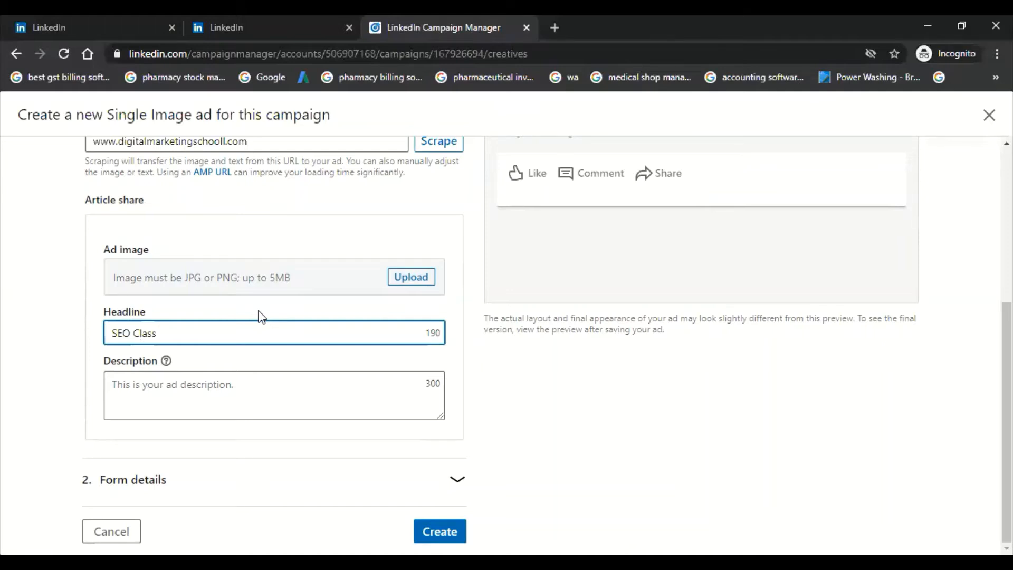
pyautogui.write(' for Students and Experienced')
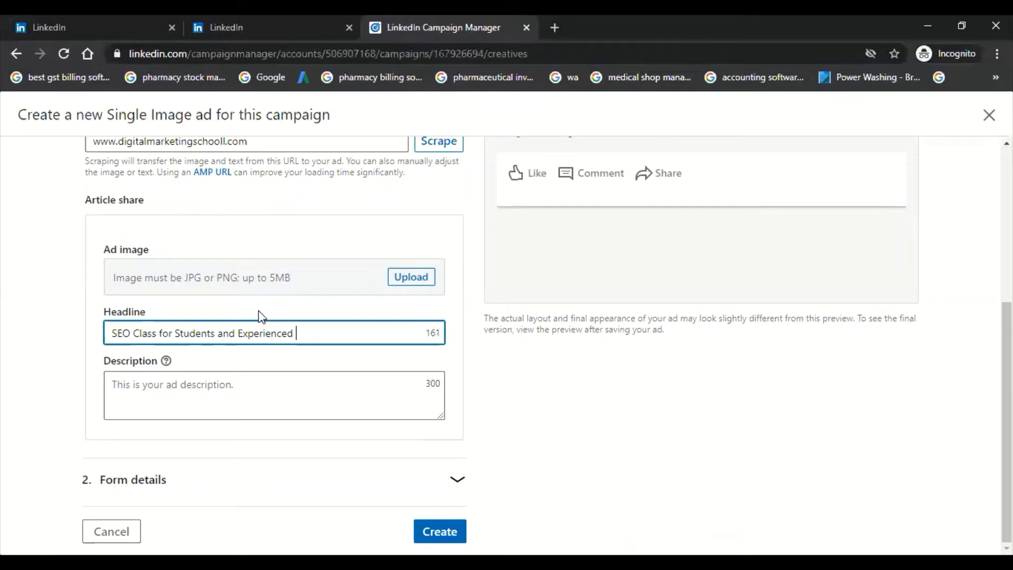
# Step: Enter "Check out our session to collect the valuable information about seo." as the ad description
pyautogui.click(247, 385)
pyautogui.write('C')
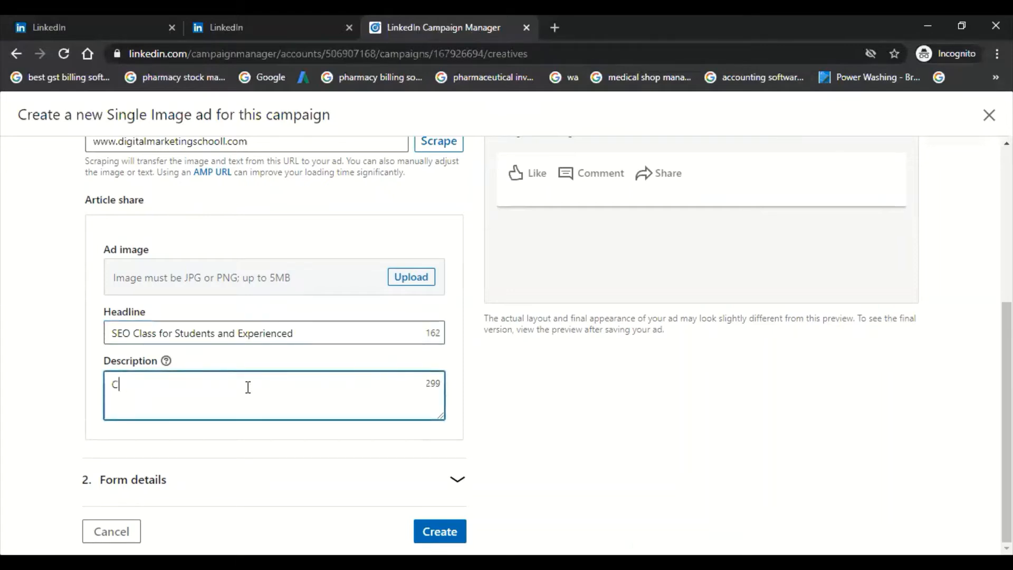
pyautogui.write('heck ourt o')
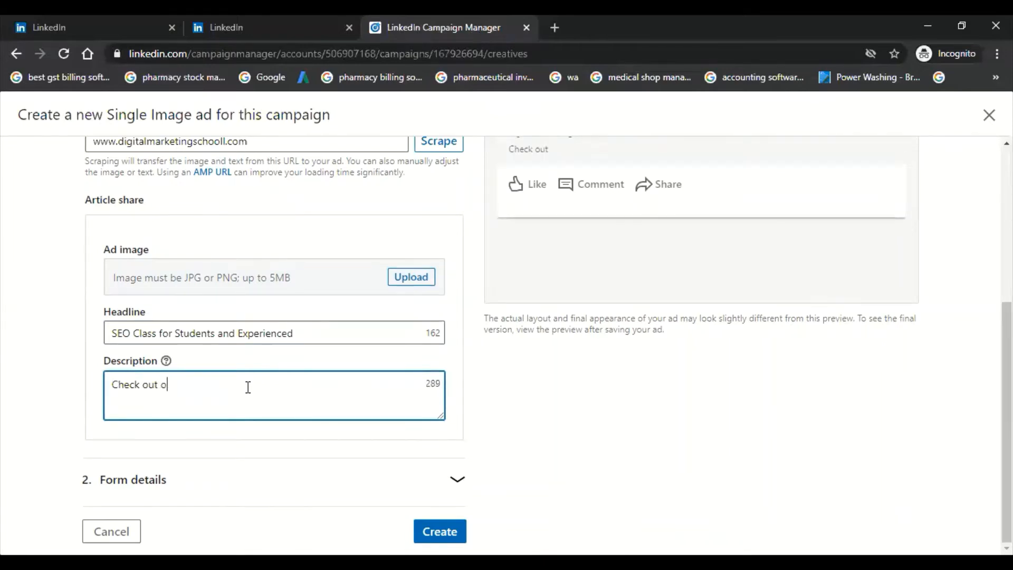
pyautogui.write('ur sessio')
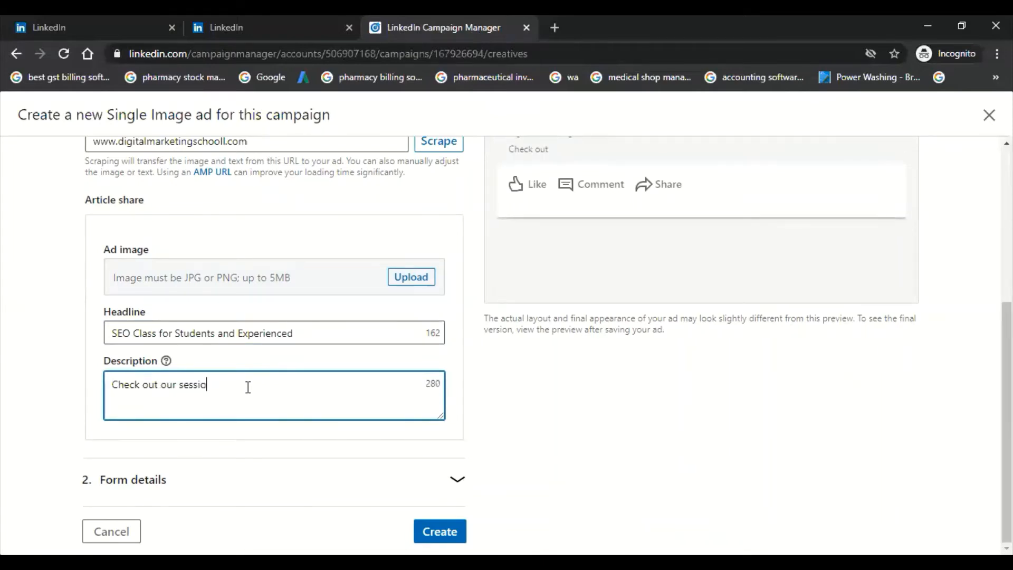
pyautogui.write('n to collect ')
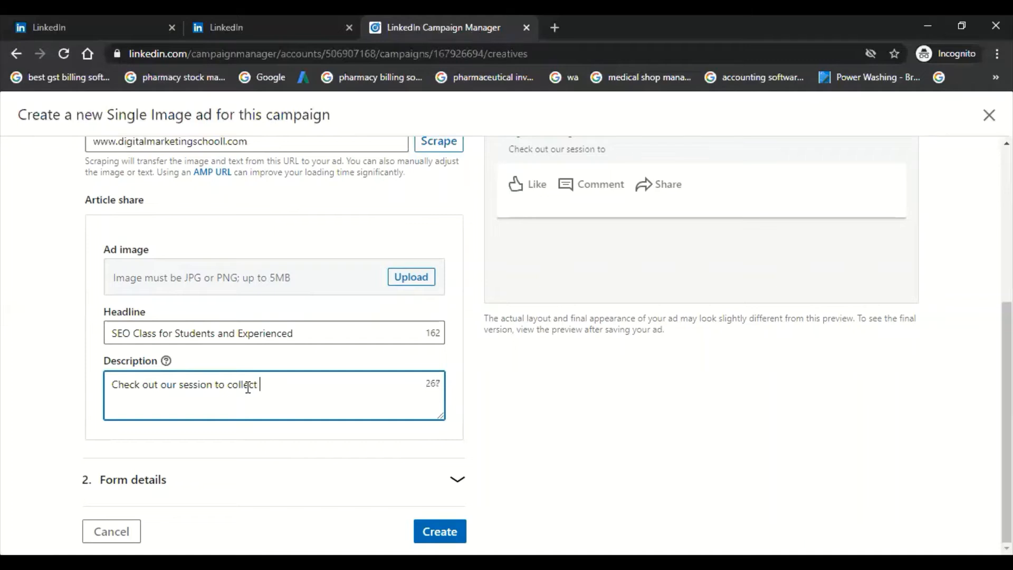
pyautogui.write('the valuable info')
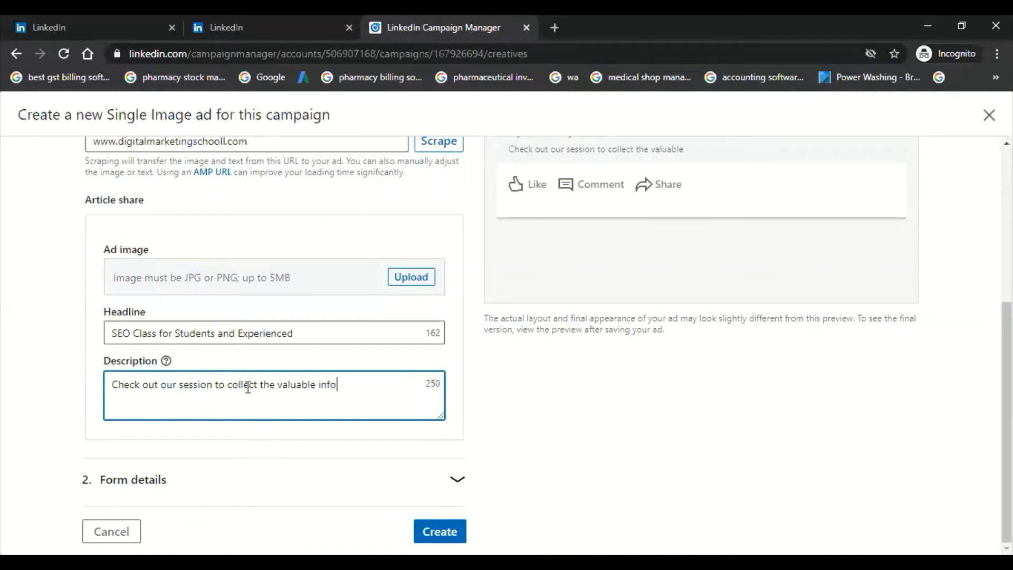
pyautogui.write('rmation about seo')
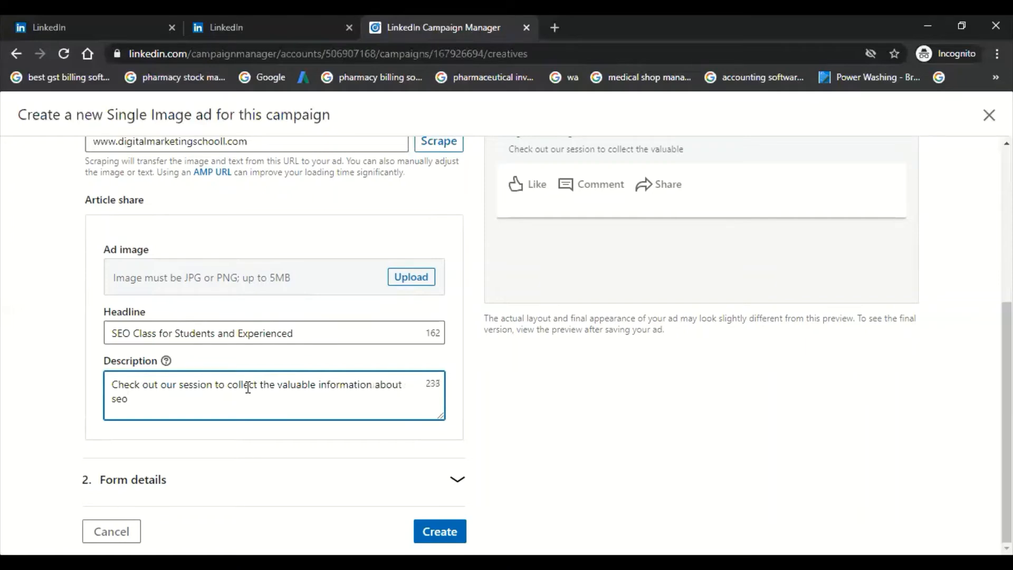
pyautogui.write('.')
# Step: Upload digital.jpg from the Downloads folder as the ad image and check it in the ad preview
pyautogui.scroll(3, 640, 372)
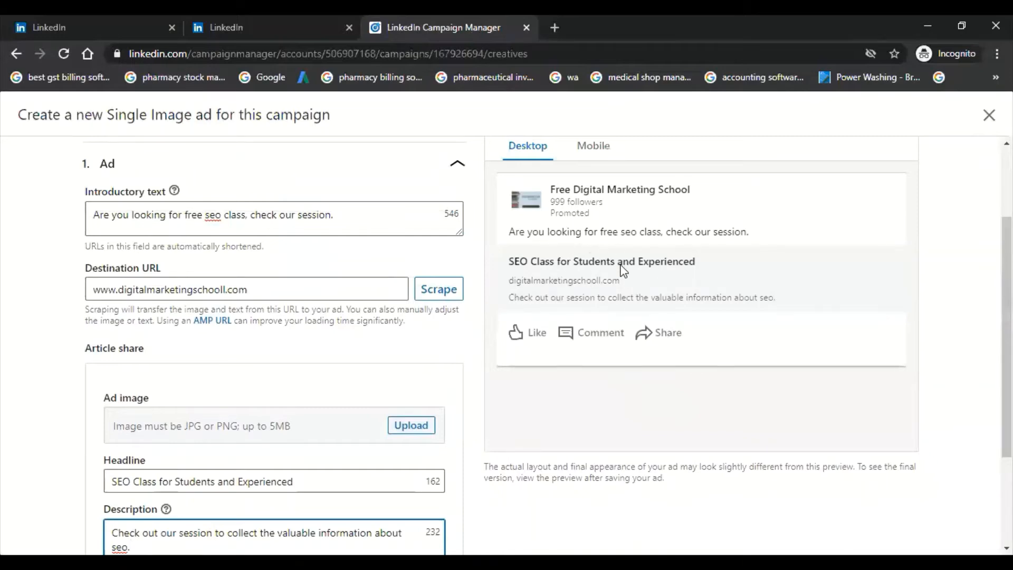
pyautogui.click(423, 430)
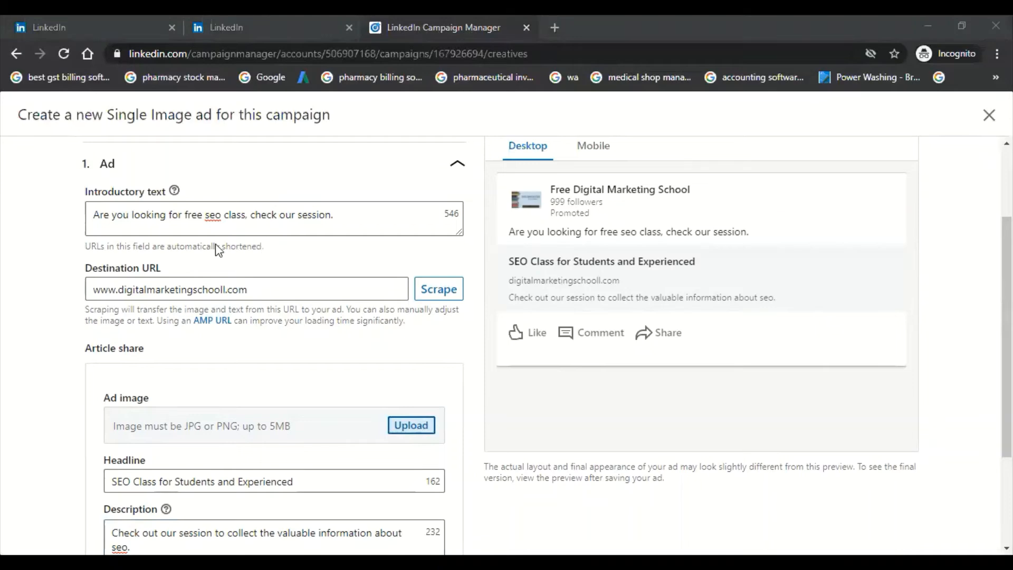
pyautogui.scroll(3, 92, 190)
pyautogui.scroll(2, 96, 196)
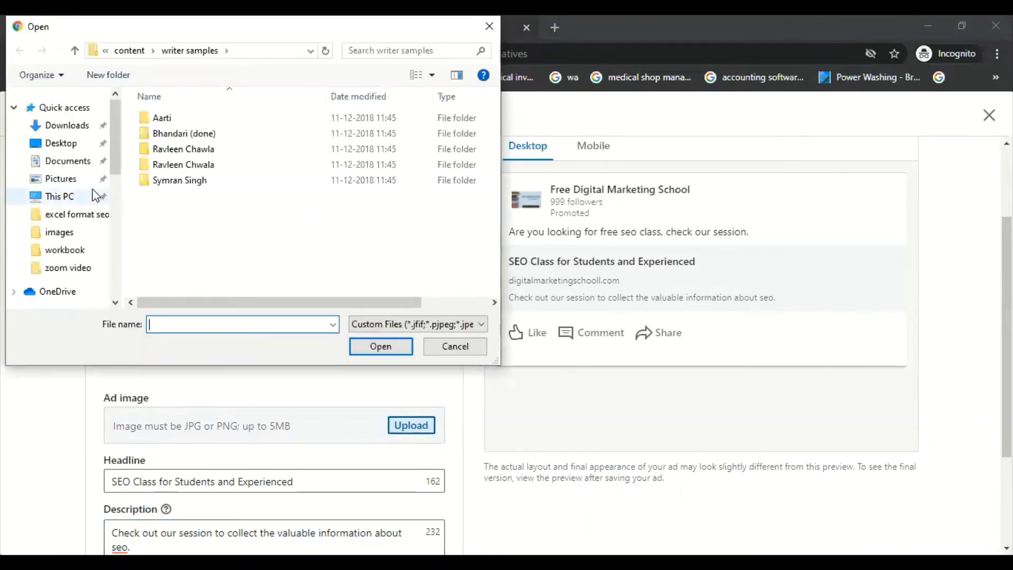
pyautogui.click(61, 129)
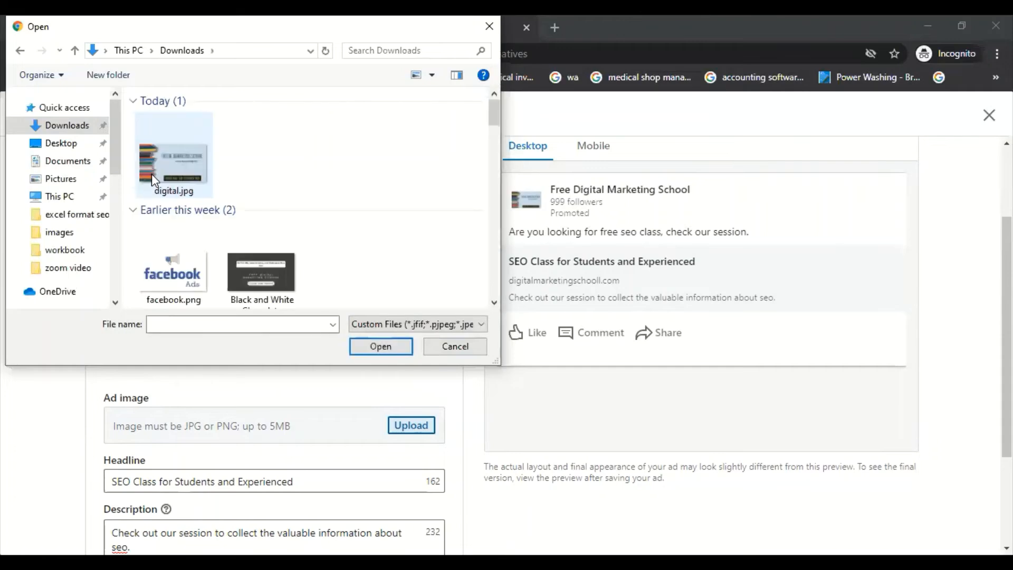
pyautogui.doubleClick(157, 168)
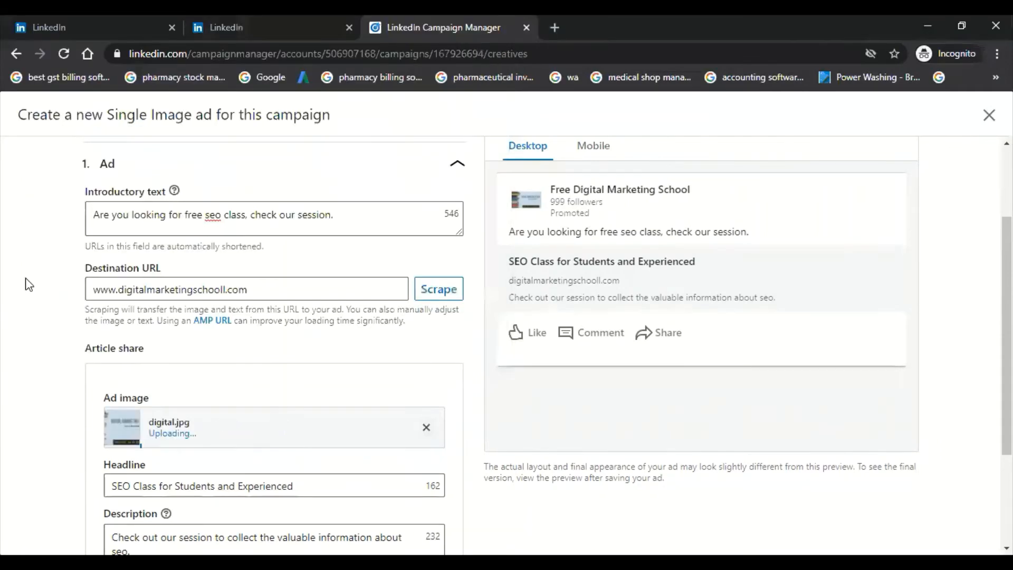
pyautogui.scroll(-2, 29, 285)
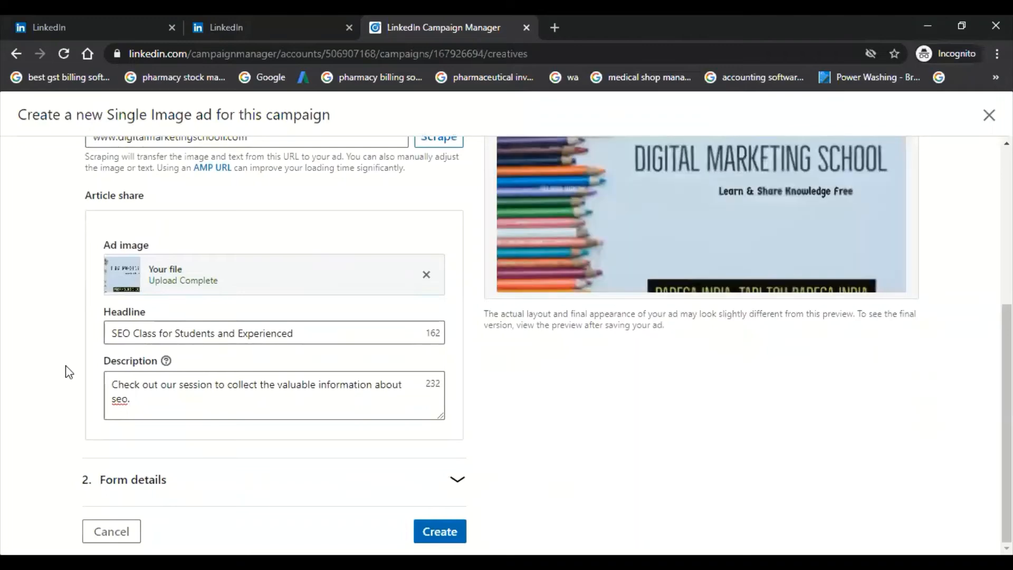
pyautogui.scroll(1, 570, 305)
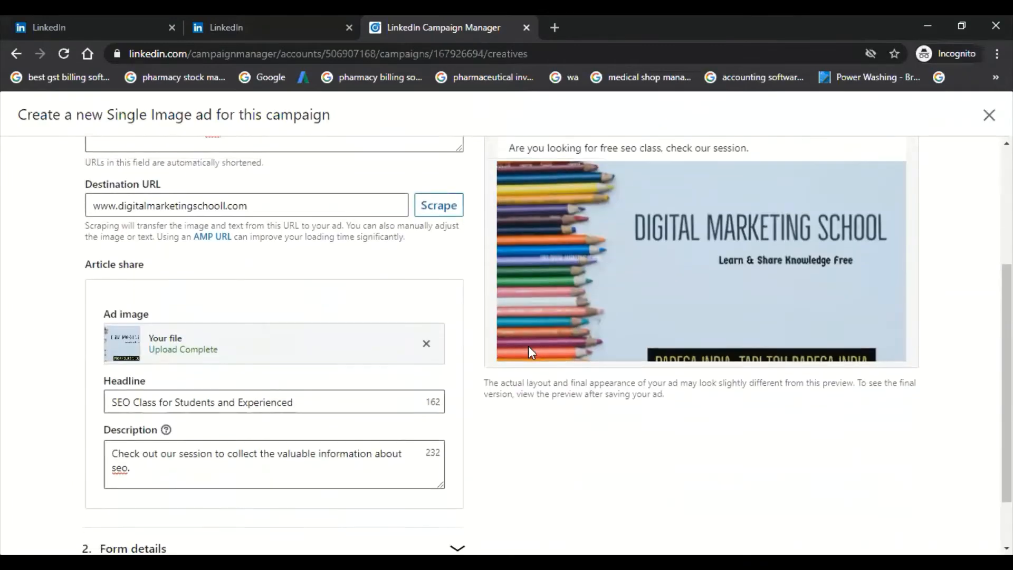
pyautogui.scroll(-1, 527, 346)
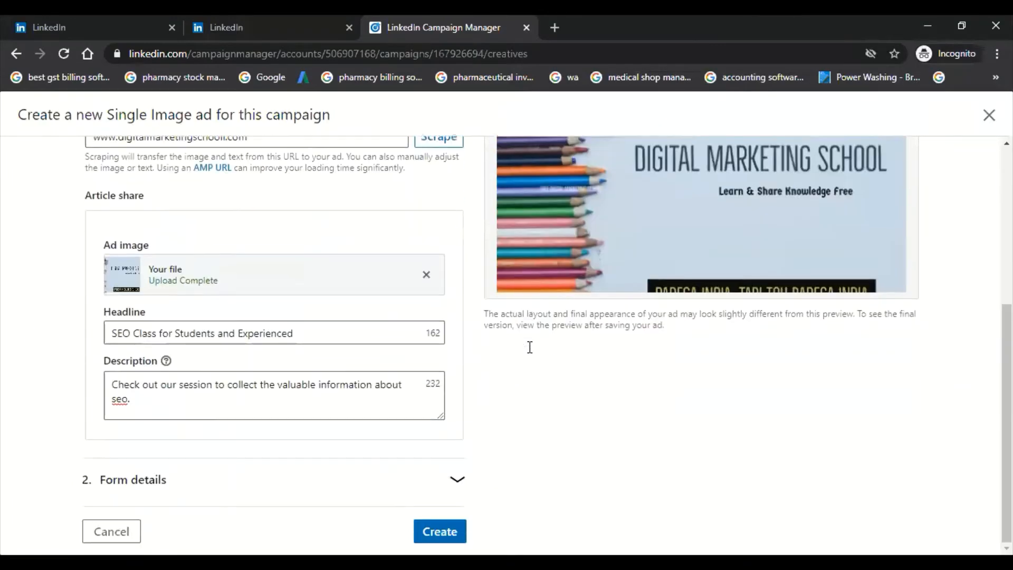
# Step: Open the ad's form details and set the call-to-action to Sign Up
pyautogui.click(242, 486)
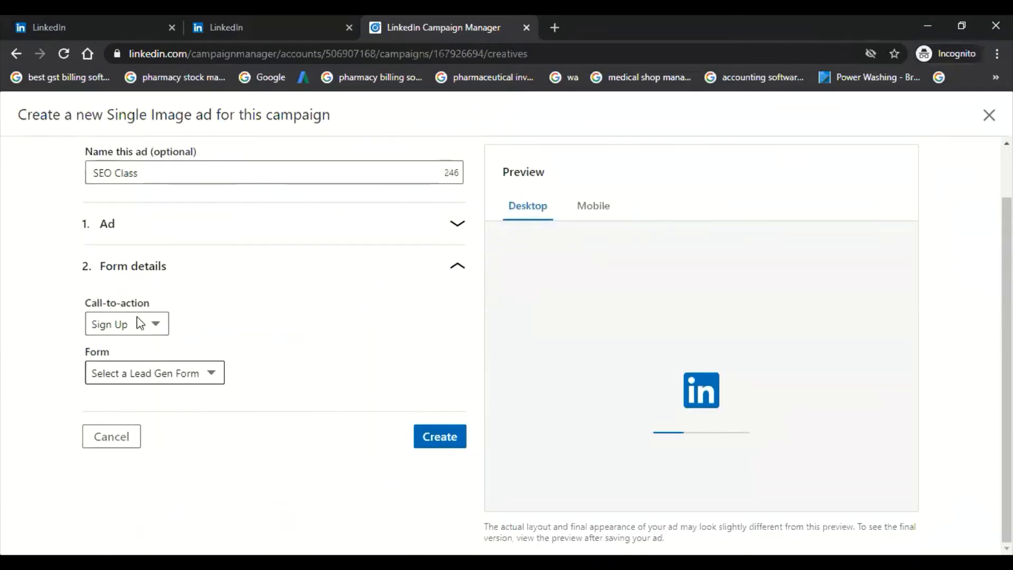
pyautogui.click(131, 323)
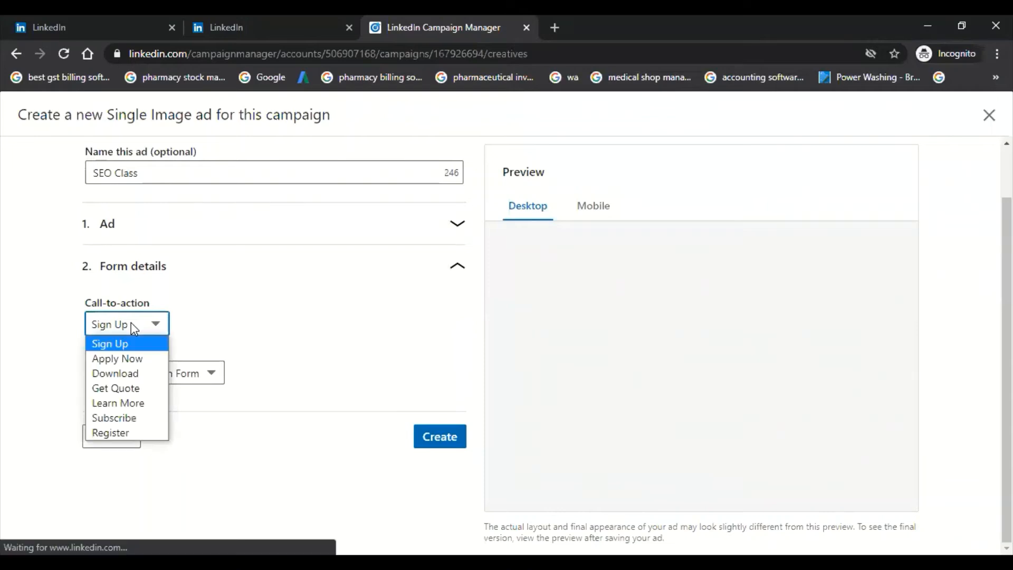
pyautogui.click(131, 344)
pyautogui.click(135, 324)
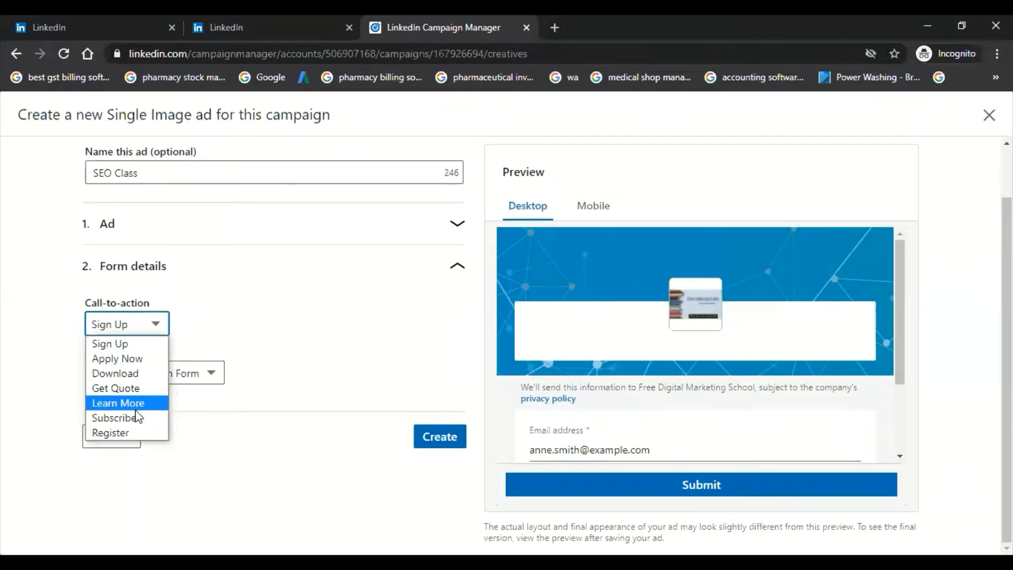
pyautogui.click(42, 361)
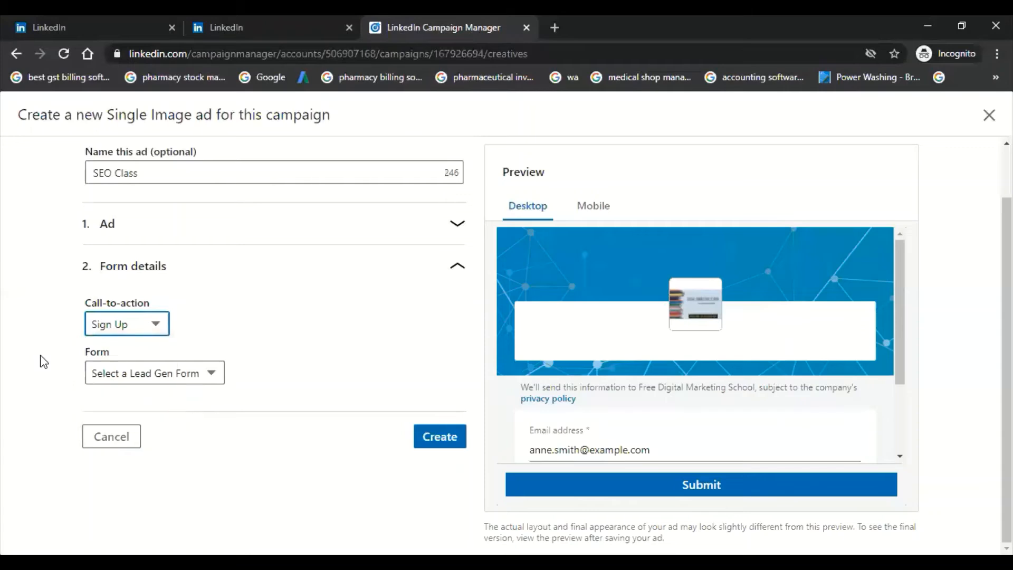
# Step: Create a new lead gen form for the ad and name it Commerce Students
pyautogui.click(160, 376)
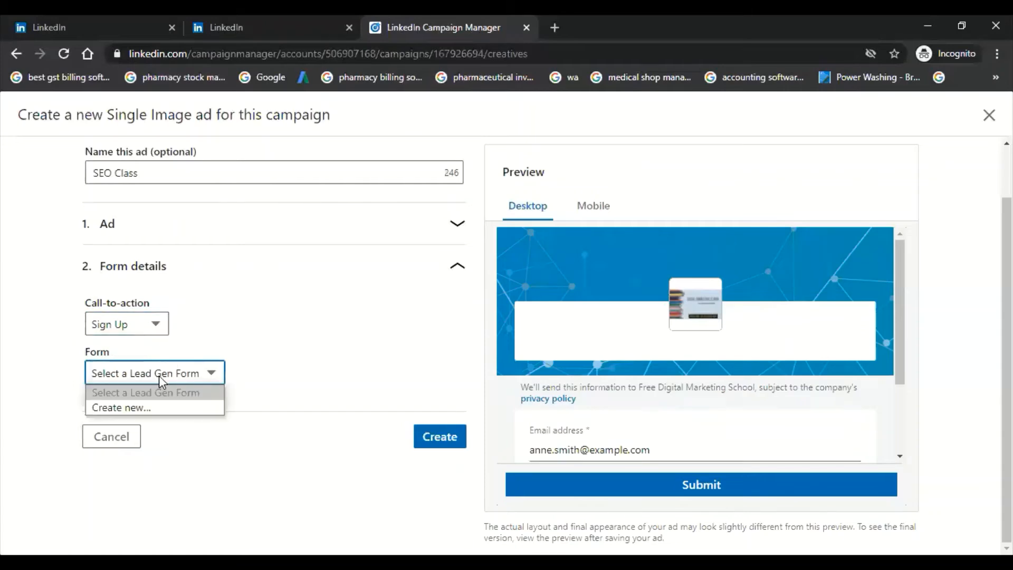
pyautogui.click(167, 412)
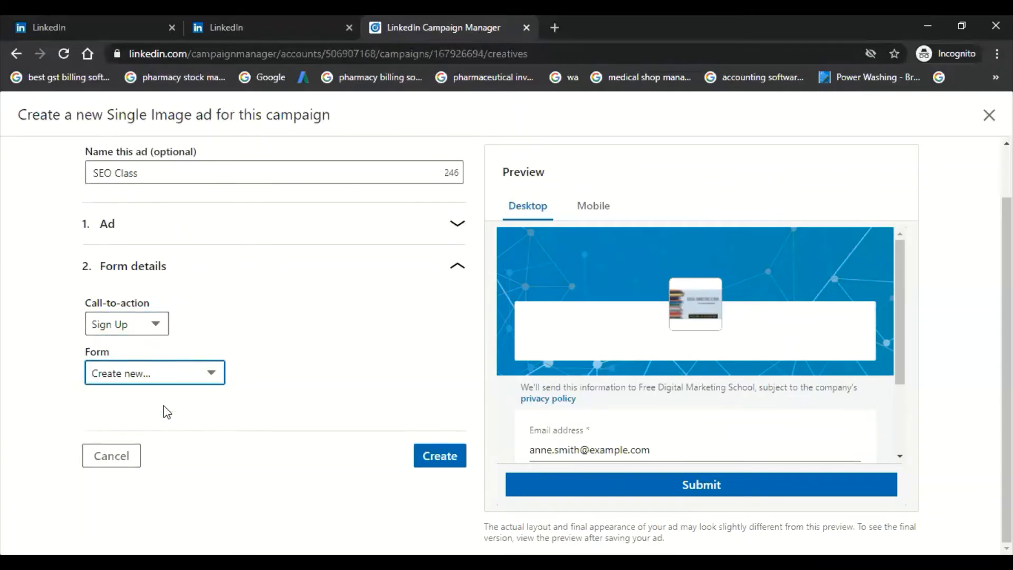
pyautogui.scroll(-3, 167, 391)
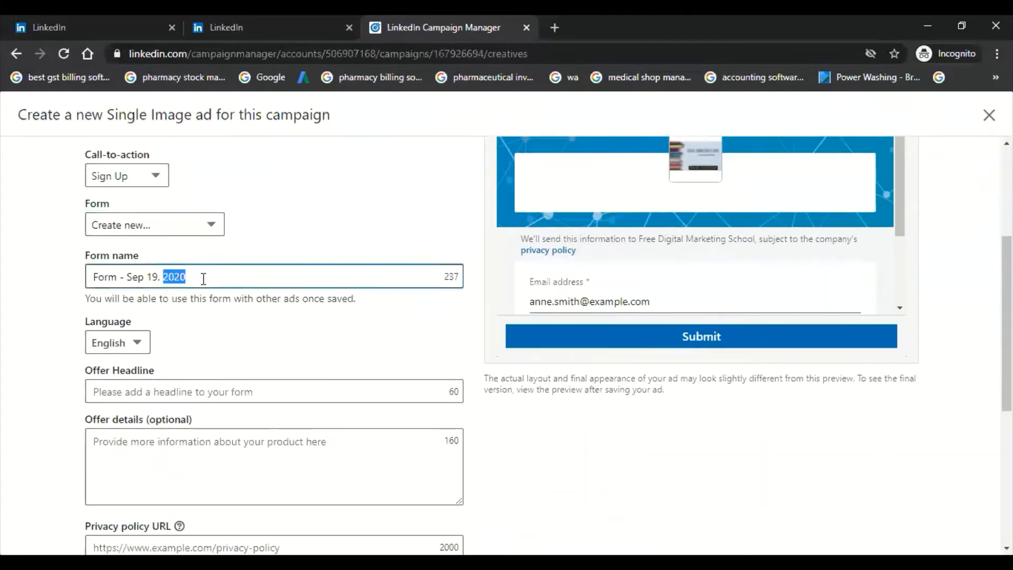
pyautogui.tripleClick(202, 280)
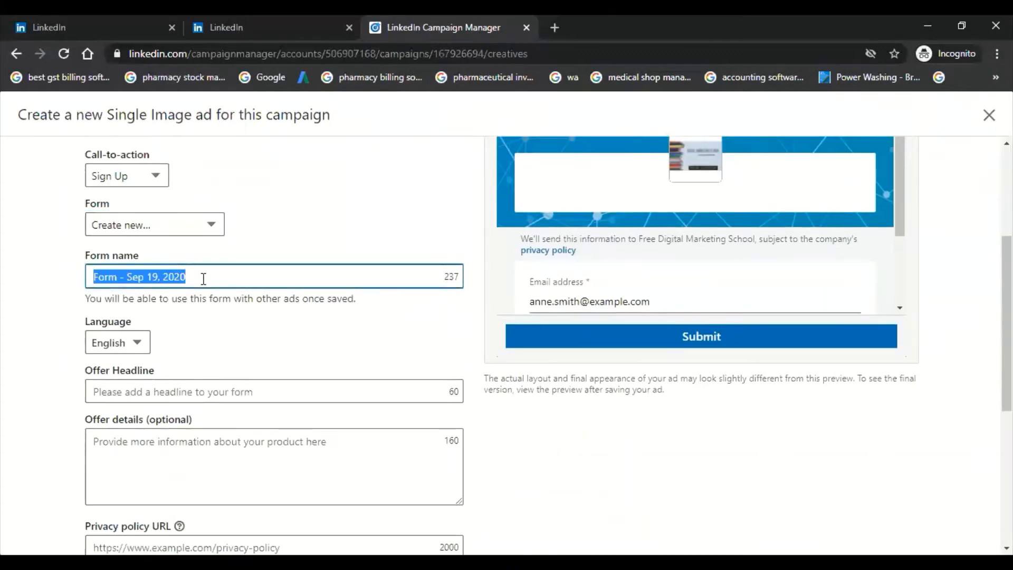
pyautogui.write('D')
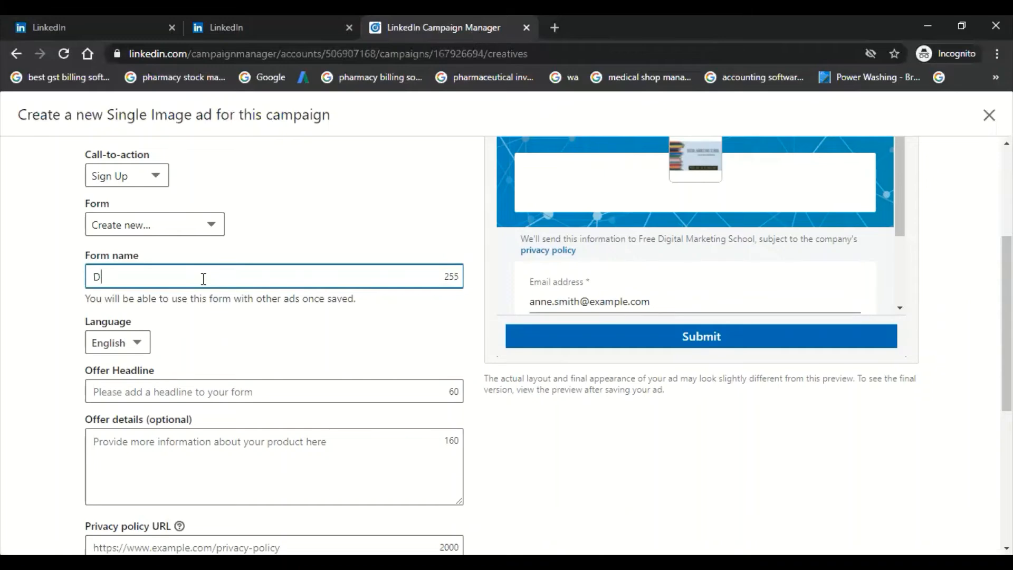
pyautogui.press('BackSpace')
pyautogui.write('Commerce Stude')
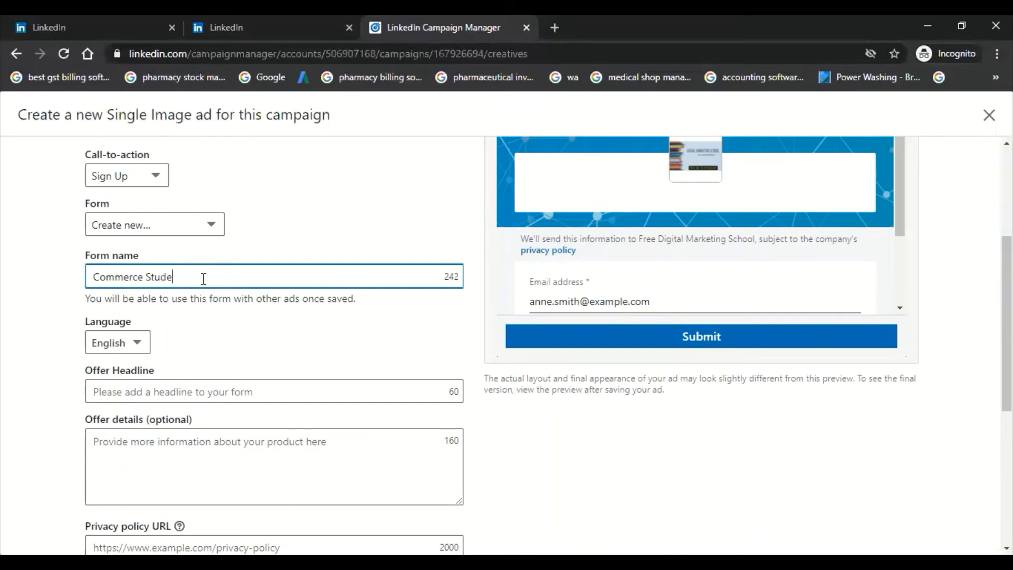
pyautogui.write('nts')
# Step: Enter "Talk to Our Expert" as the form's offer headline
pyautogui.scroll(-3, 203, 279)
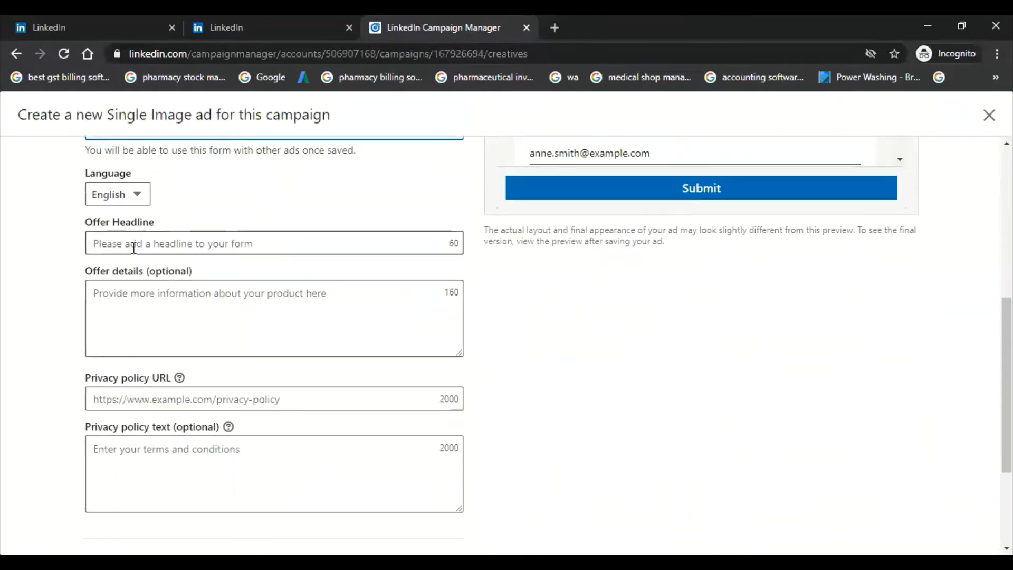
pyautogui.click(133, 247)
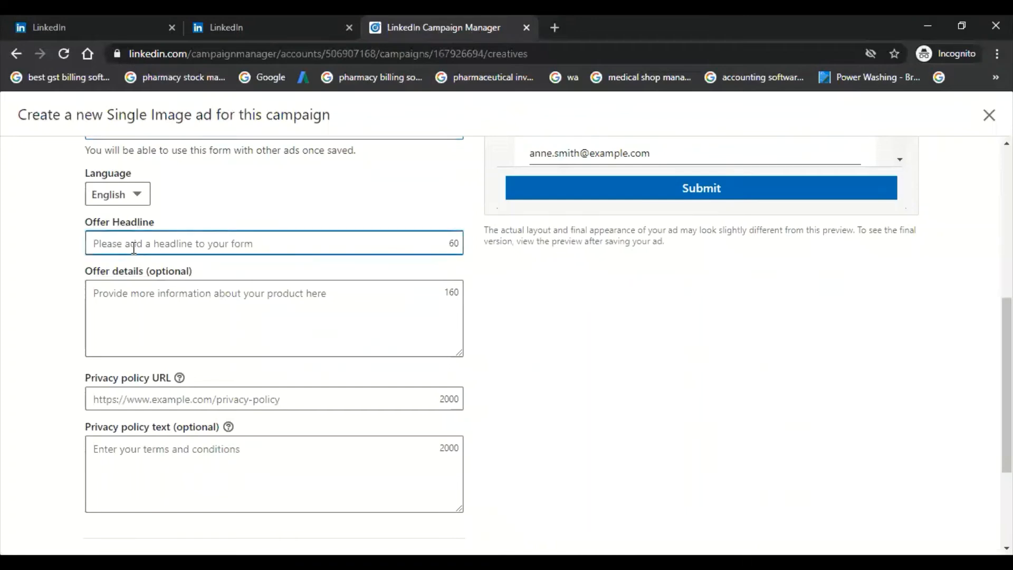
pyautogui.write('Talk to ')
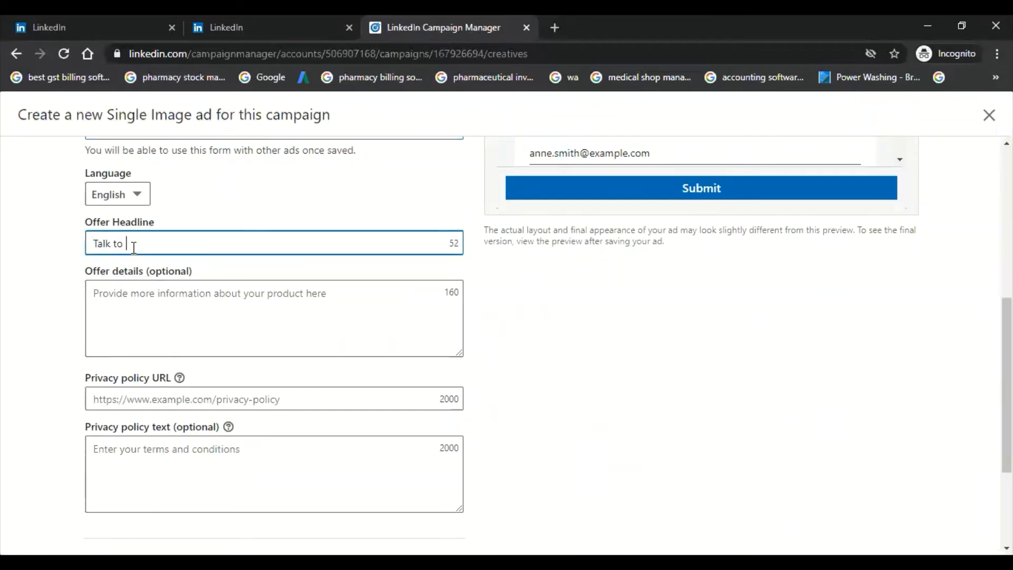
pyautogui.write('Our Expert')
# Step: Enter "We will call you shortly" as the form's offer details
pyautogui.click(146, 309)
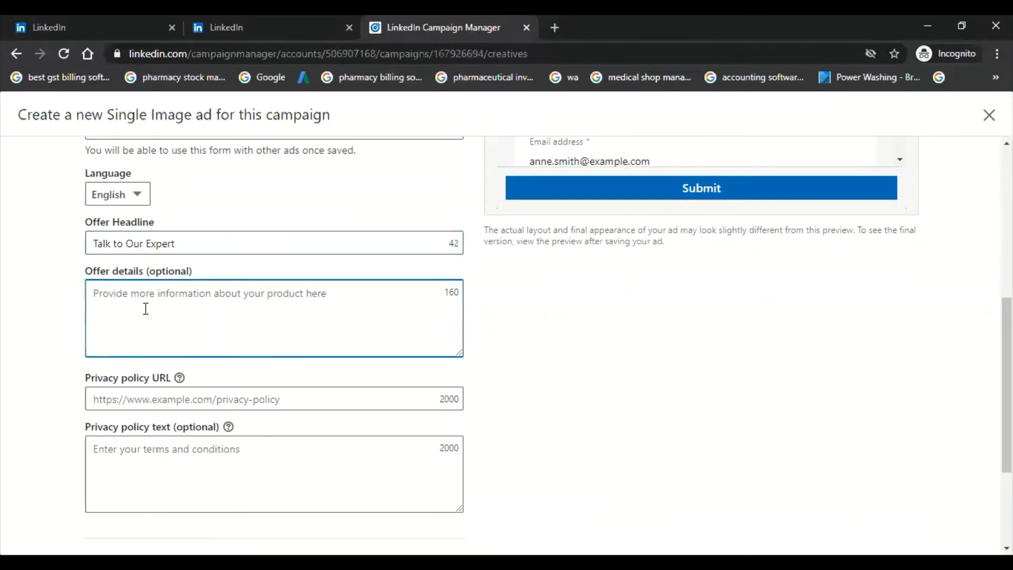
pyautogui.write('We w')
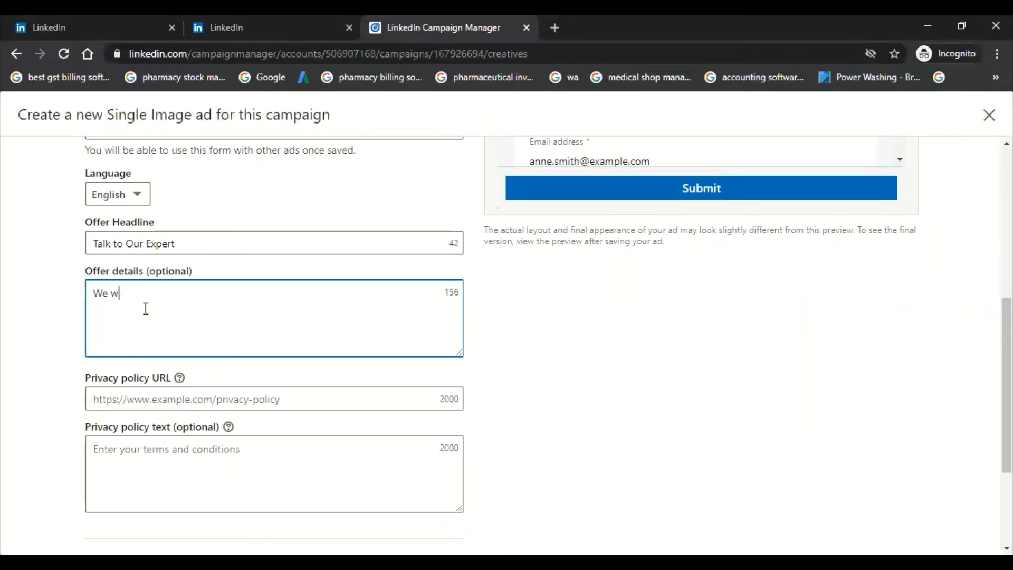
pyautogui.write('ill call you shortly')
pyautogui.scroll(-1, 145, 309)
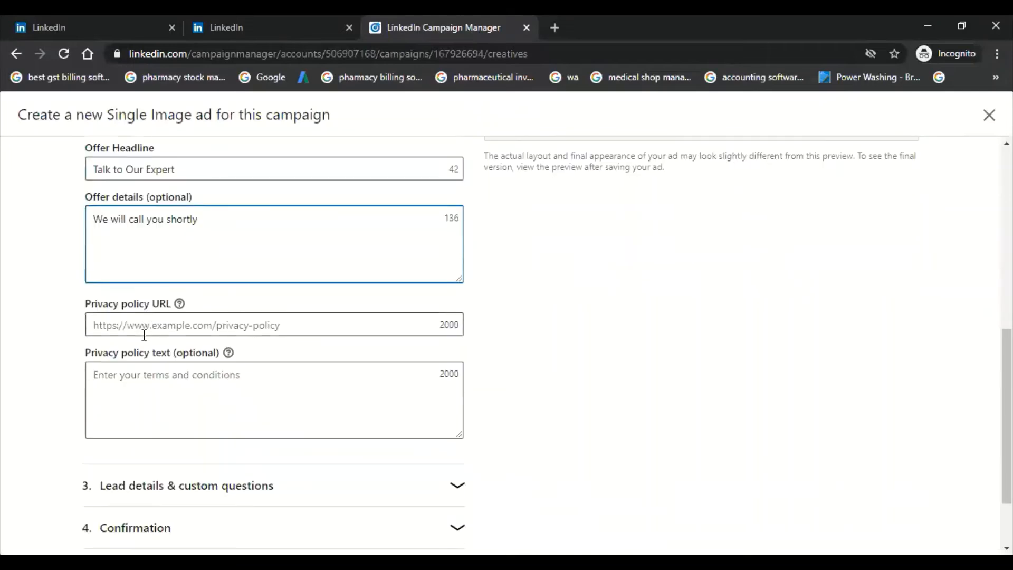
pyautogui.click(150, 326)
pyautogui.write('www')
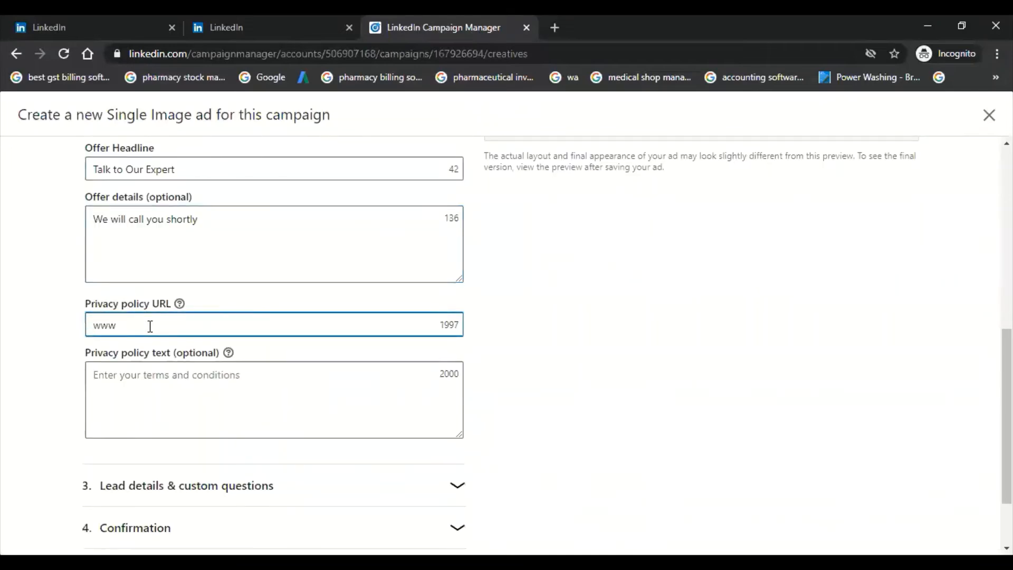
pyautogui.write('.digitalmarketingiigg/priv')
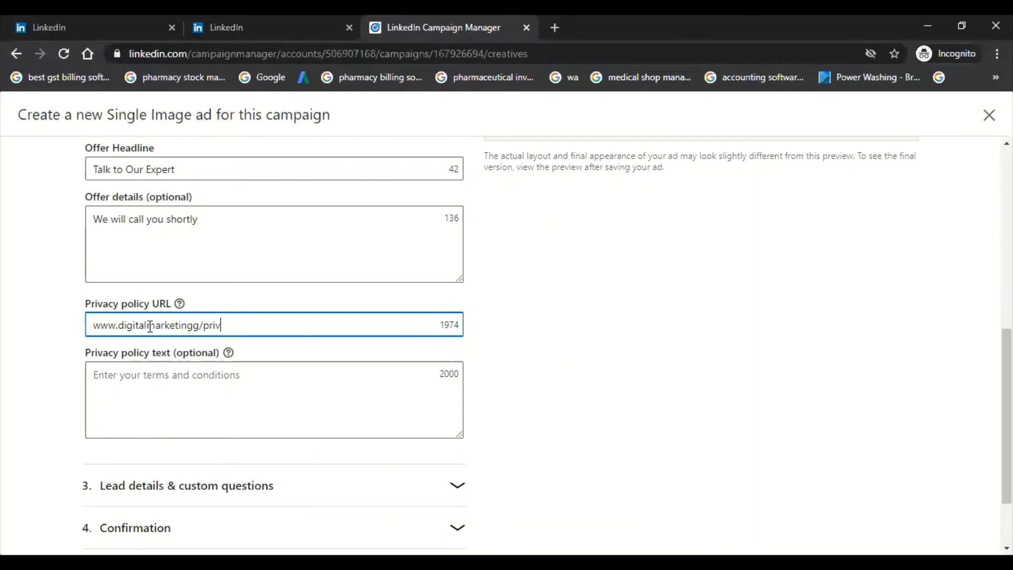
pyautogui.write('acy')
pyautogui.scroll(-2, 151, 327)
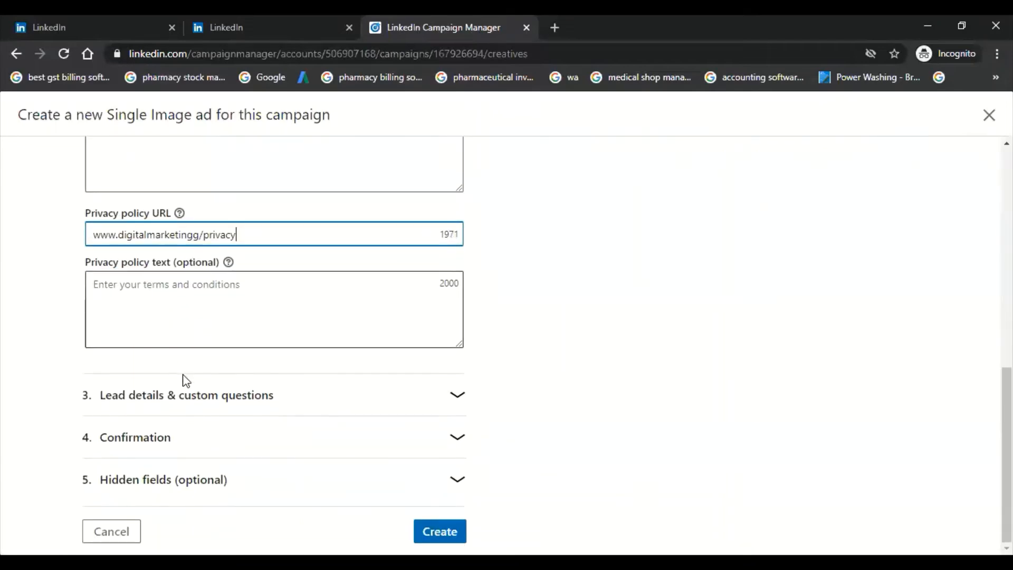
pyautogui.click(199, 400)
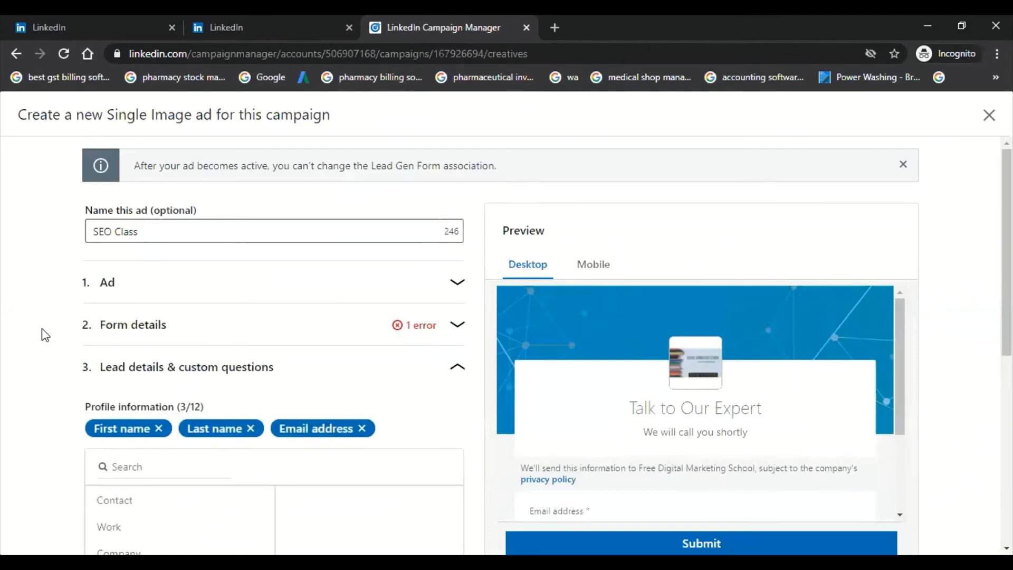
pyautogui.click(208, 322)
pyautogui.scroll(-4, 203, 356)
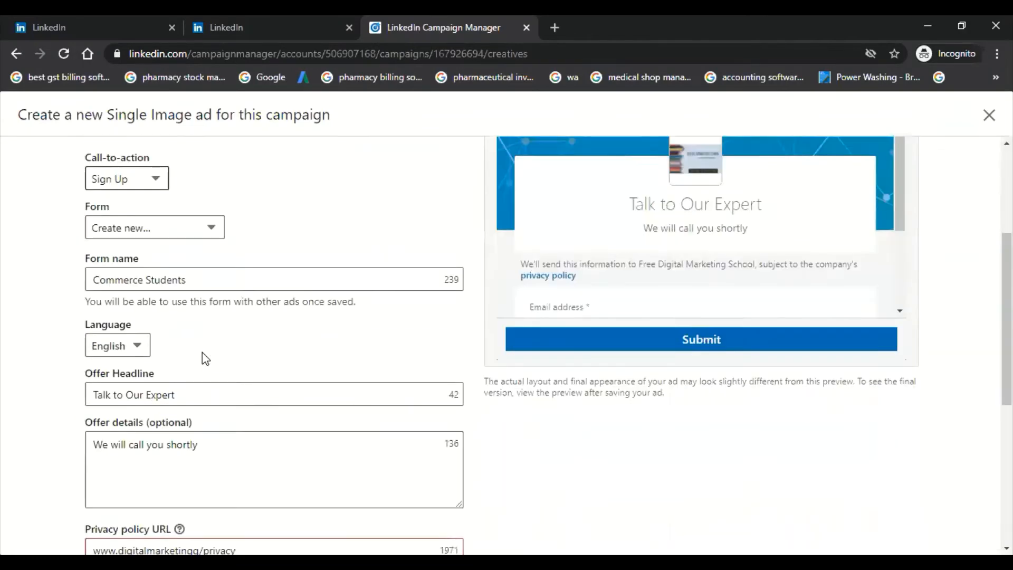
pyautogui.scroll(-5, 206, 359)
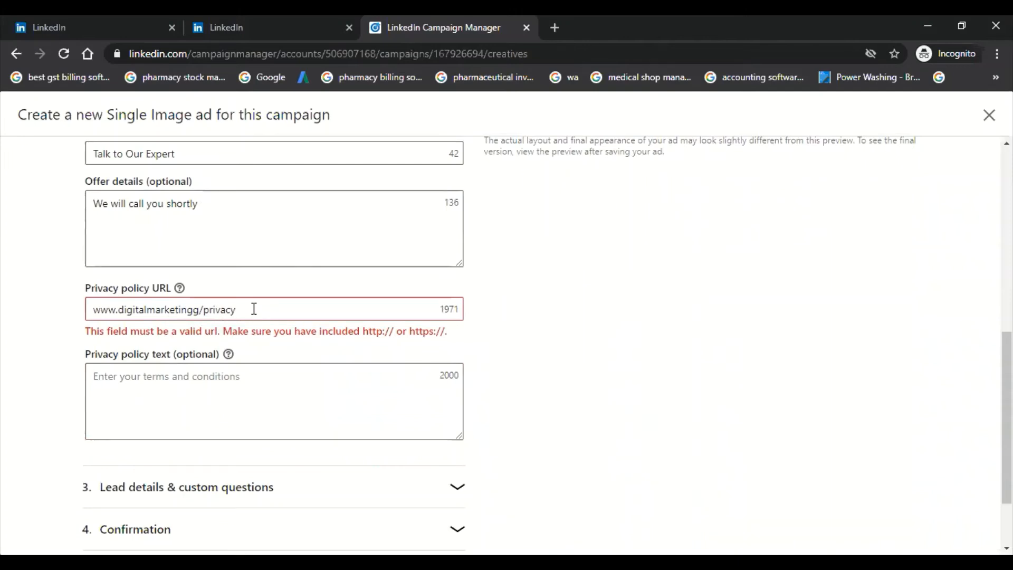
pyautogui.click(205, 310)
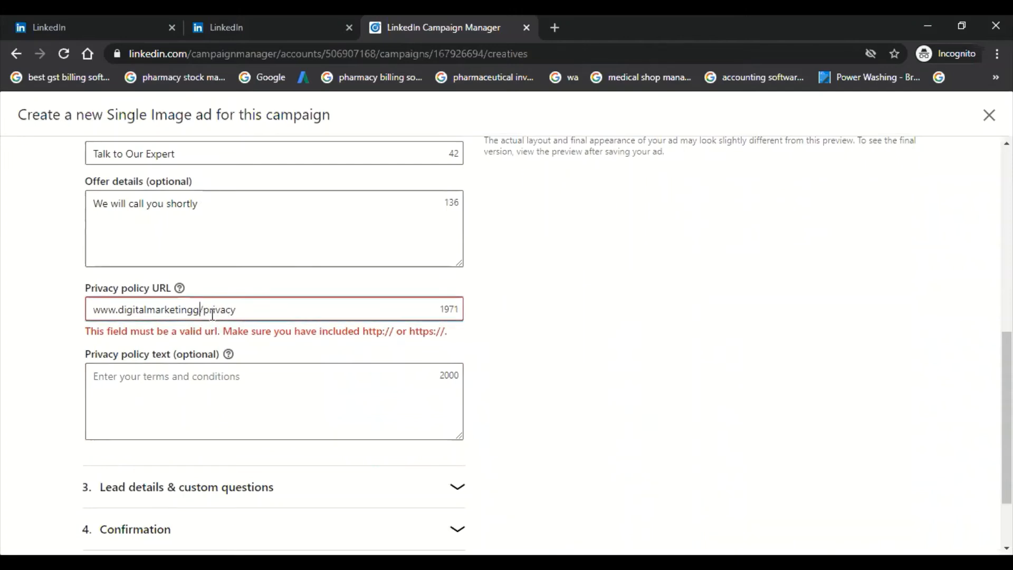
pyautogui.write('.com')
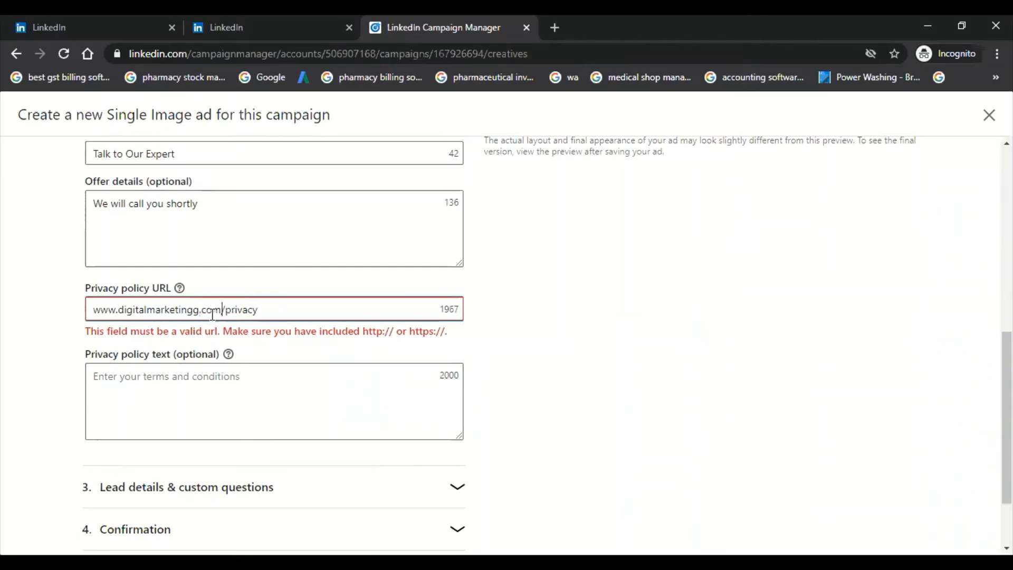
pyautogui.click(31, 317)
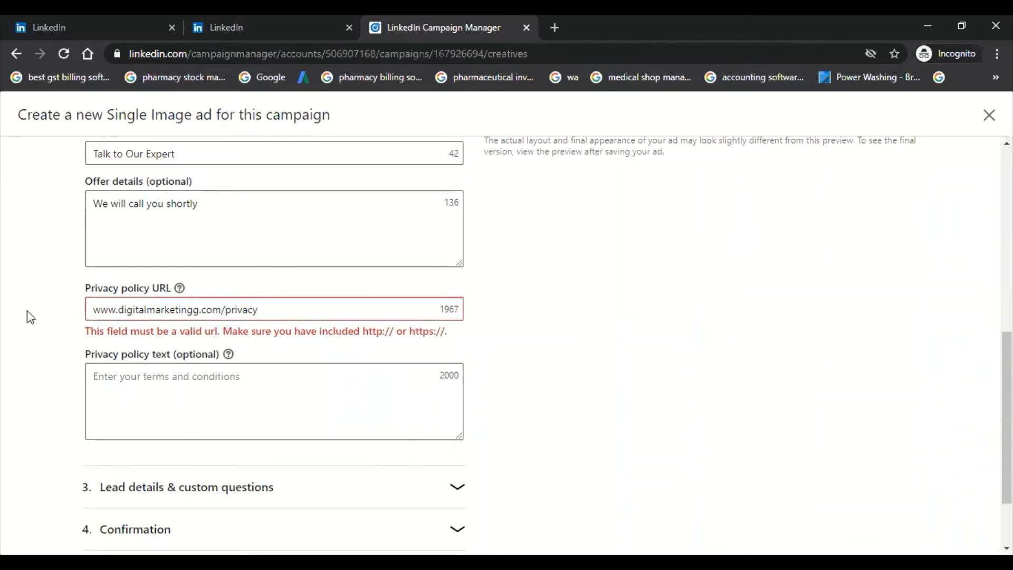
pyautogui.click(276, 306)
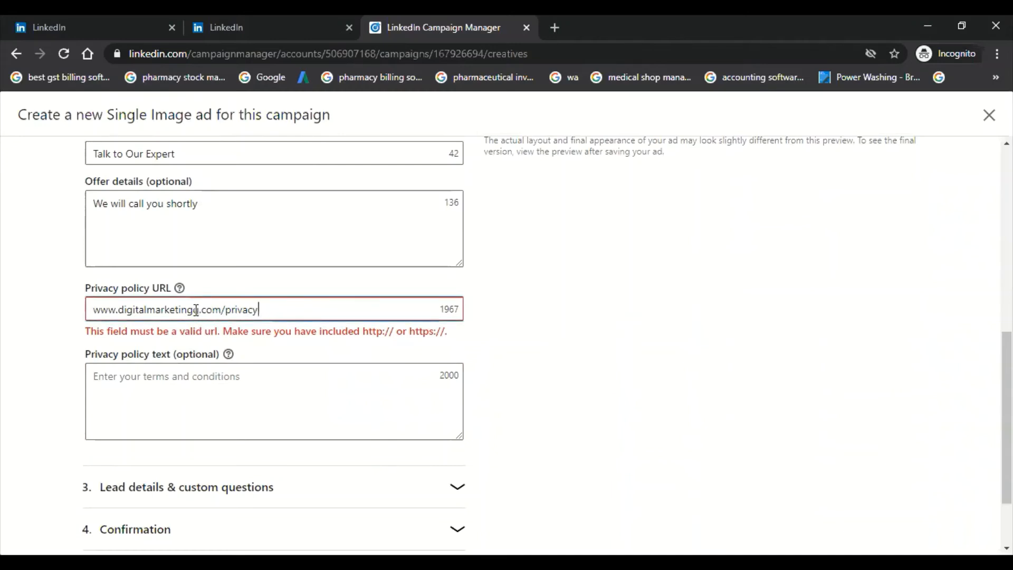
pyautogui.scroll(-2, 195, 310)
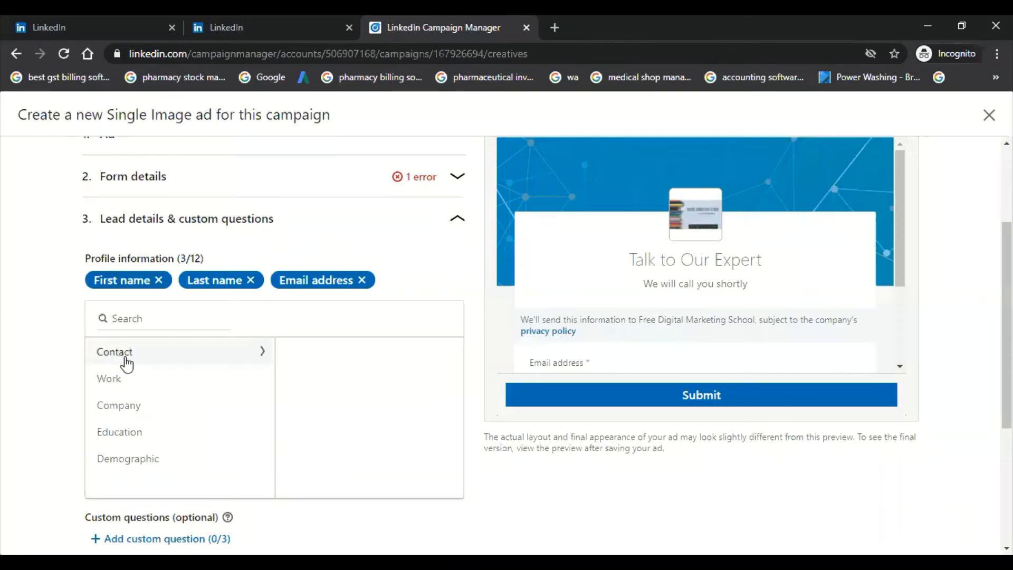
# Step: Add the phone number to the lead form's profile information and look through the company, education and demographic fields
pyautogui.scroll(-2, 129, 316)
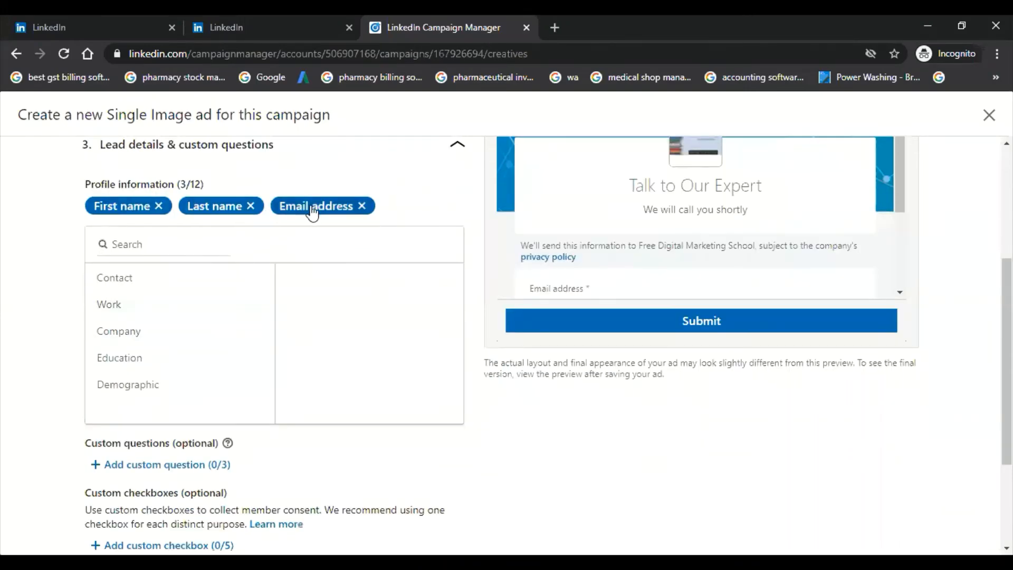
pyautogui.click(140, 279)
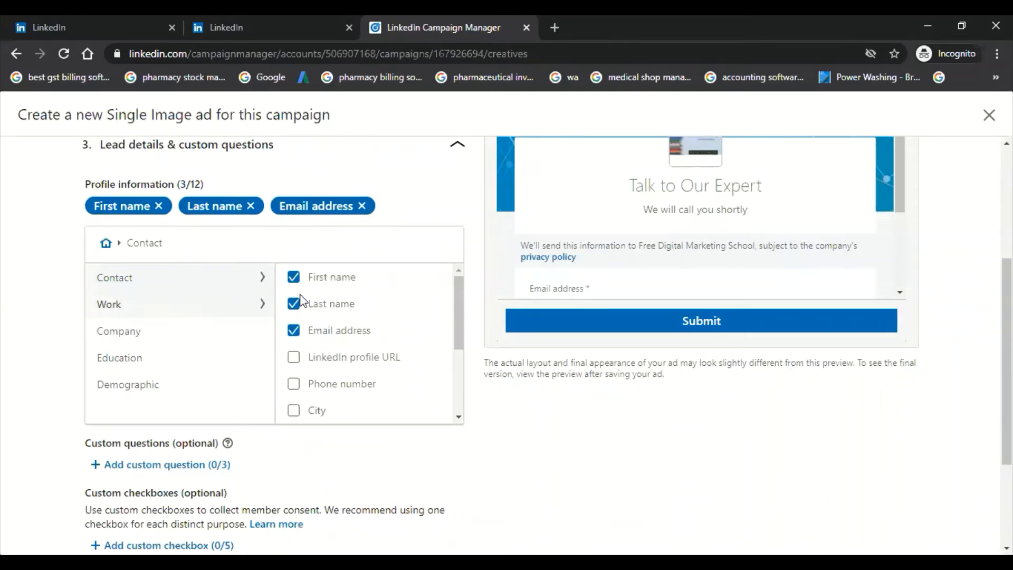
pyautogui.click(294, 383)
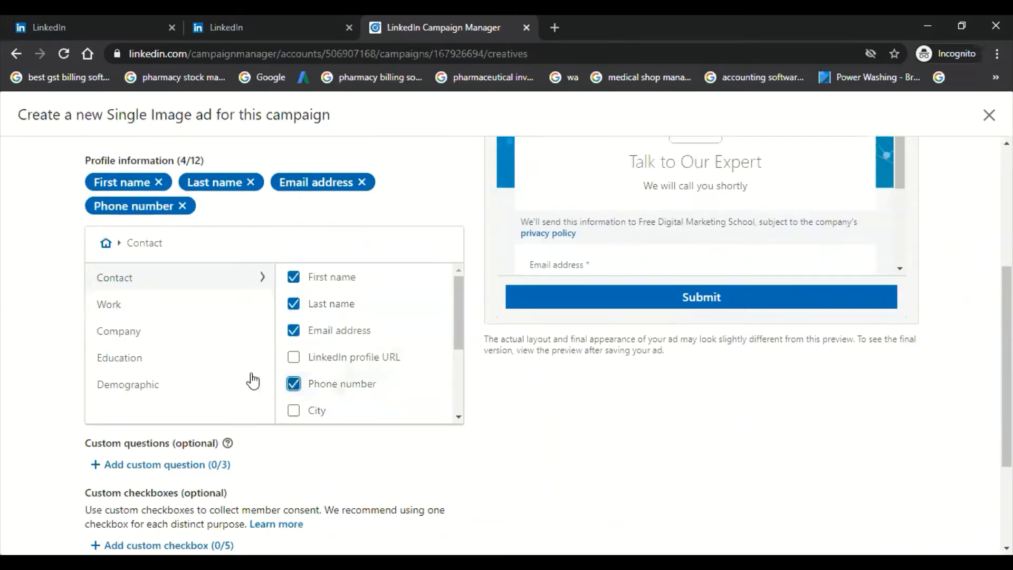
pyautogui.click(161, 338)
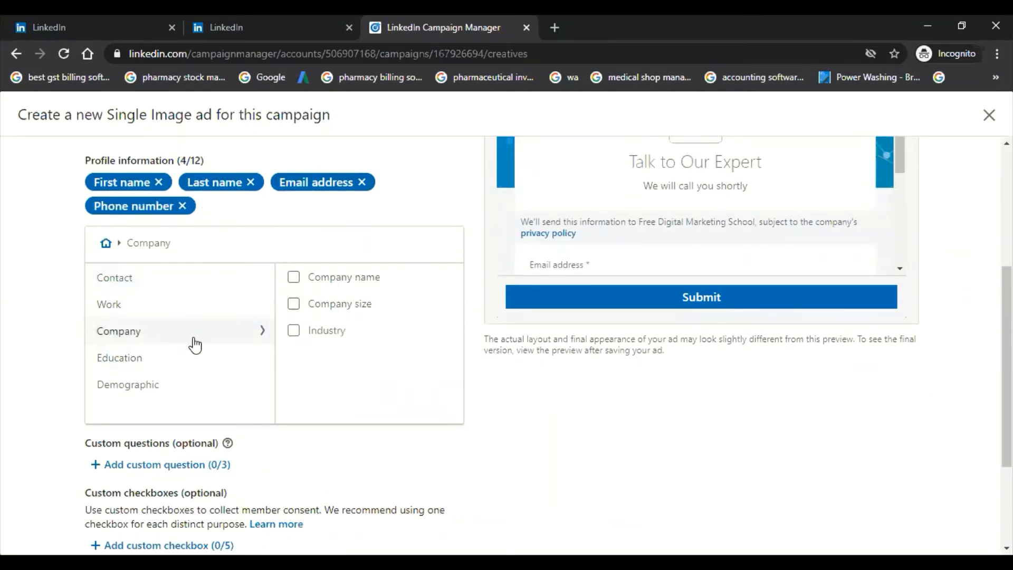
pyautogui.click(169, 357)
pyautogui.click(163, 389)
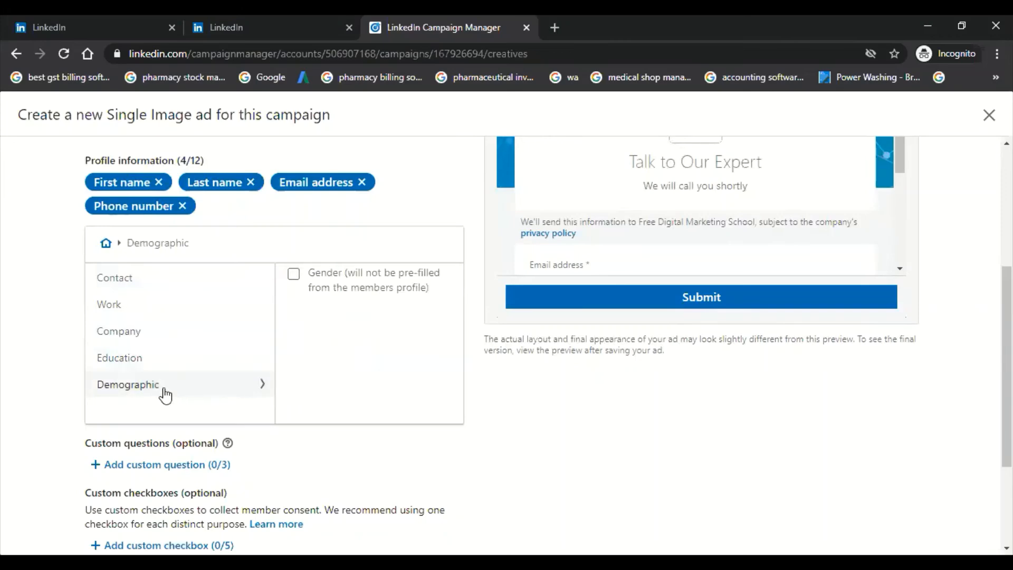
# Step: Add a custom question to the lead form reading "Are you student or businessmen?"
pyautogui.scroll(-3, 13, 364)
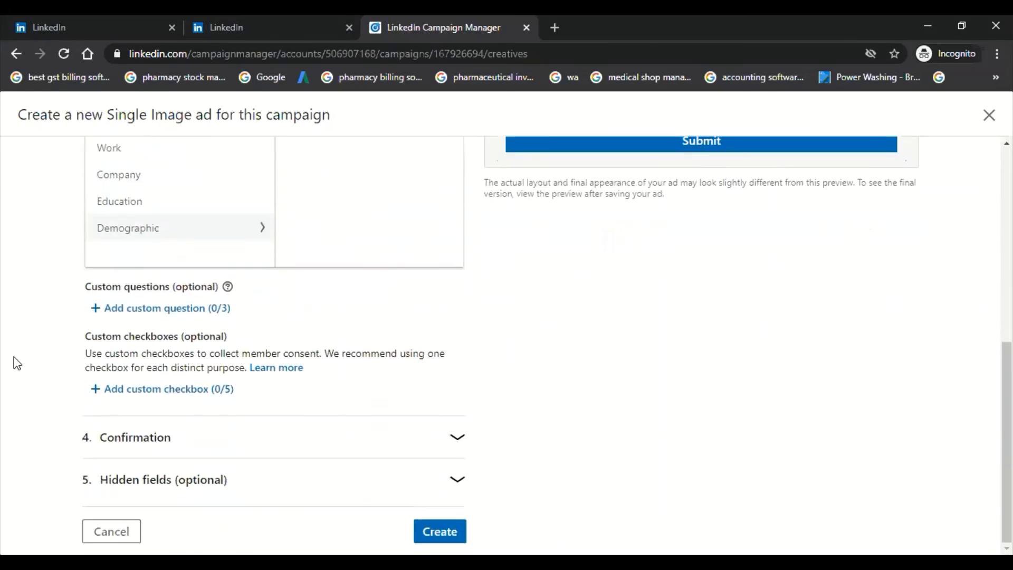
pyautogui.click(154, 311)
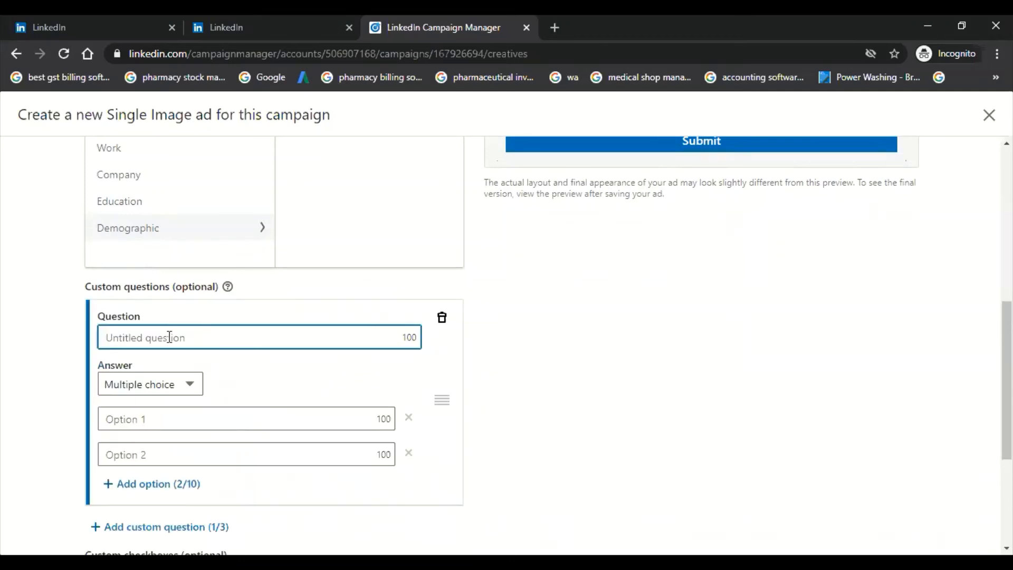
pyautogui.write('Are yo')
pyautogui.write('u studen')
pyautogui.write('t to')
pyautogui.press('BackSpace')
pyautogui.press('BackSpace')
pyautogui.press('BackSpace')
pyautogui.write('or business')
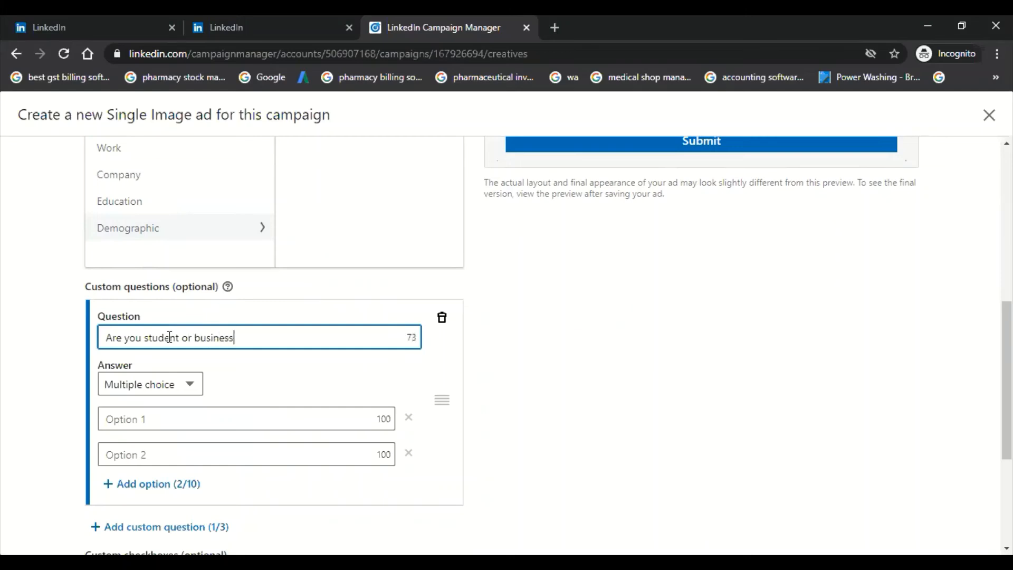
pyautogui.write('men?')
pyautogui.scroll(-1, 169, 337)
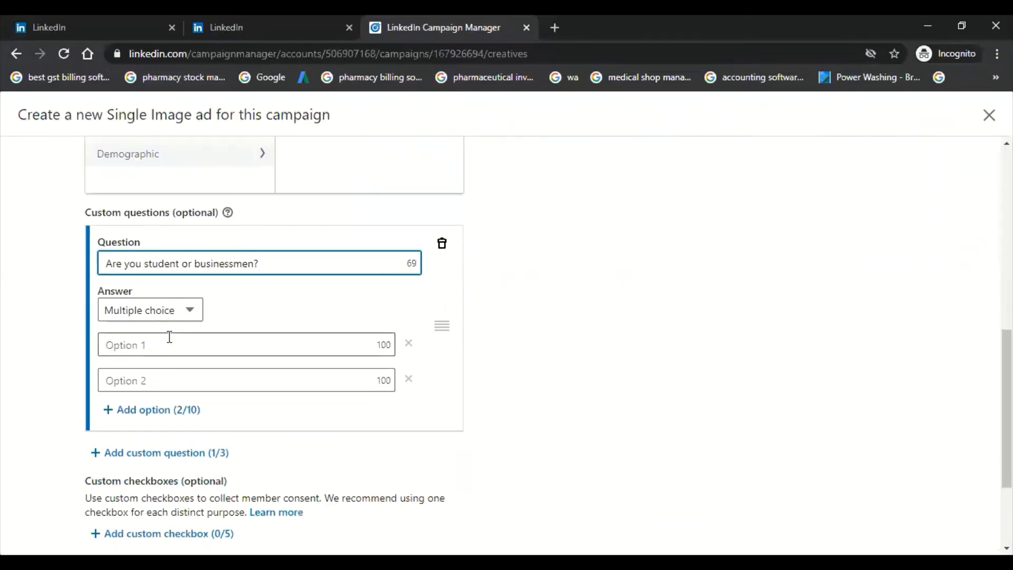
# Step: Replace the custom question's text with "What is your qualification?" and keep multiple choice as its answer type
pyautogui.hotkey('ctrl', 'a')
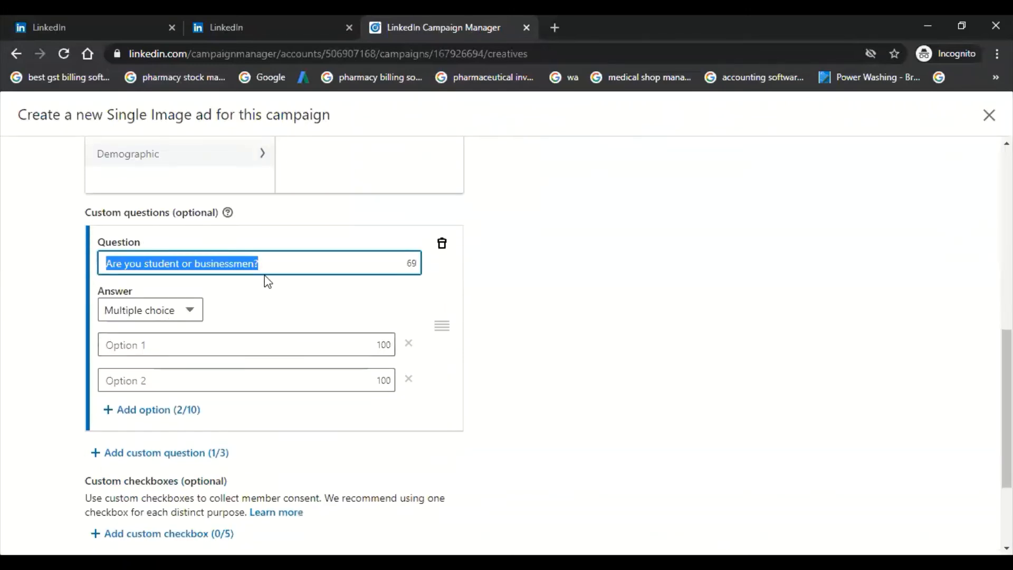
pyautogui.write('What is you')
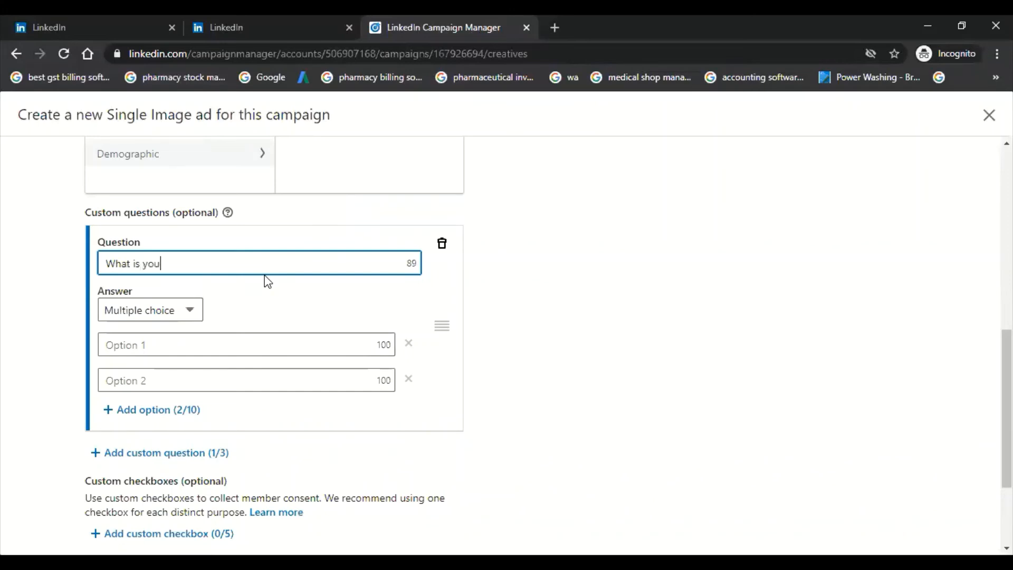
pyautogui.write('r qualification?')
pyautogui.click(177, 311)
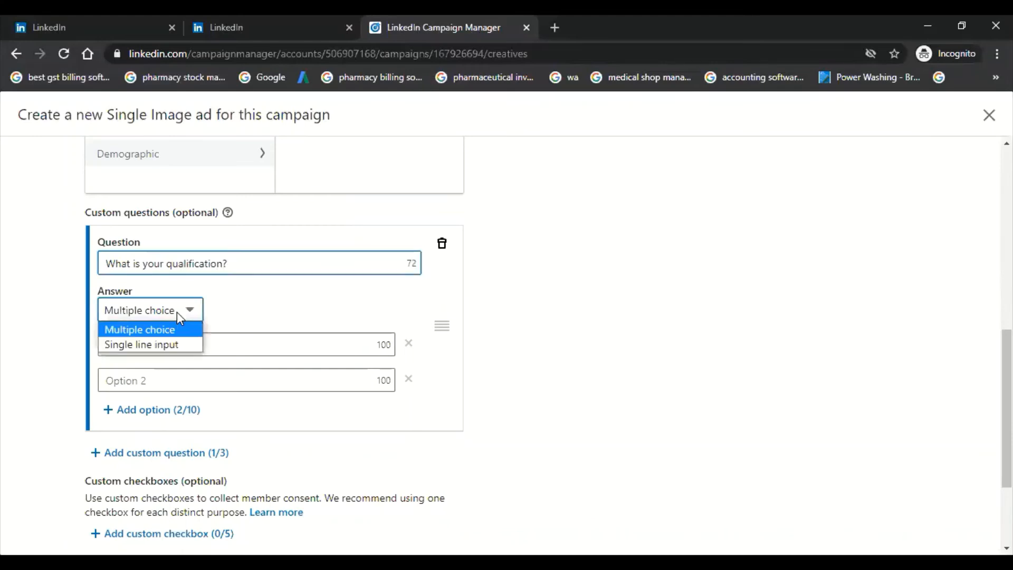
pyautogui.click(176, 327)
# Step: Enter "Graduation" and "Master Graduation" as the two answer options of the qualification question
pyautogui.click(173, 348)
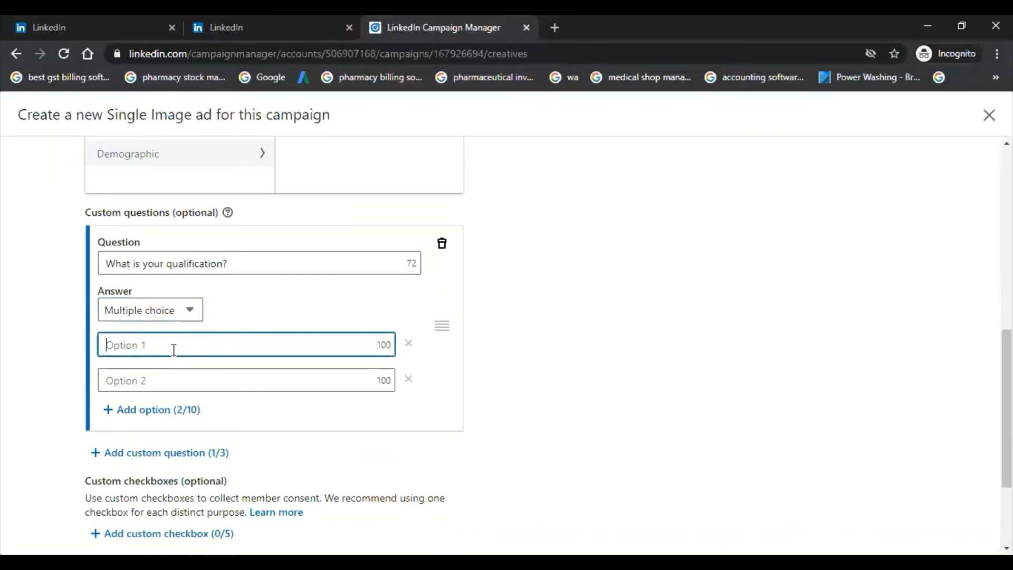
pyautogui.write('Graducati')
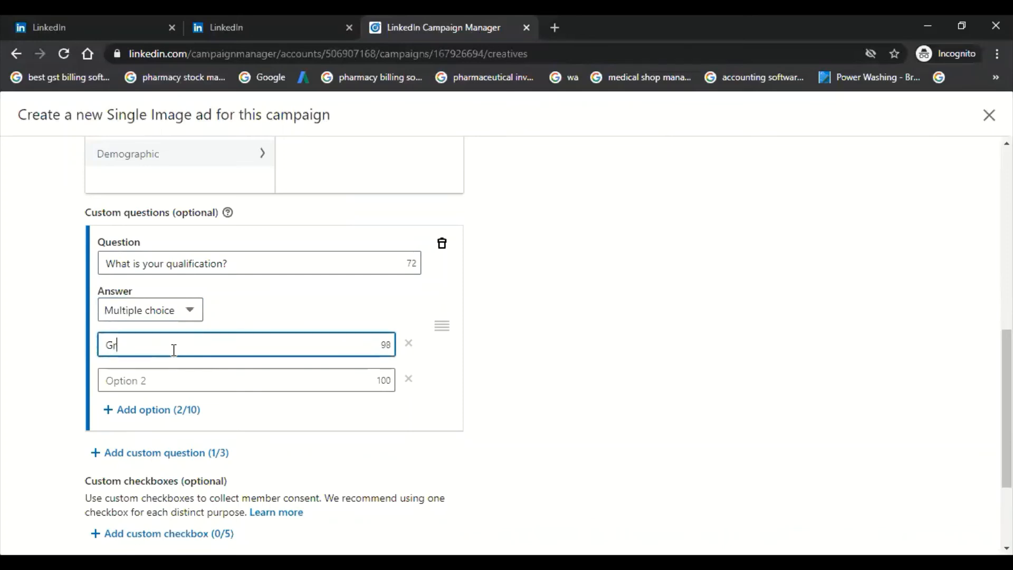
pyautogui.press('BackSpace')
pyautogui.press('BackSpace')
pyautogui.press('BackSpace')
pyautogui.press('BackSpace')
pyautogui.write('dation')
pyautogui.rightClick(154, 346)
pyautogui.click(174, 354)
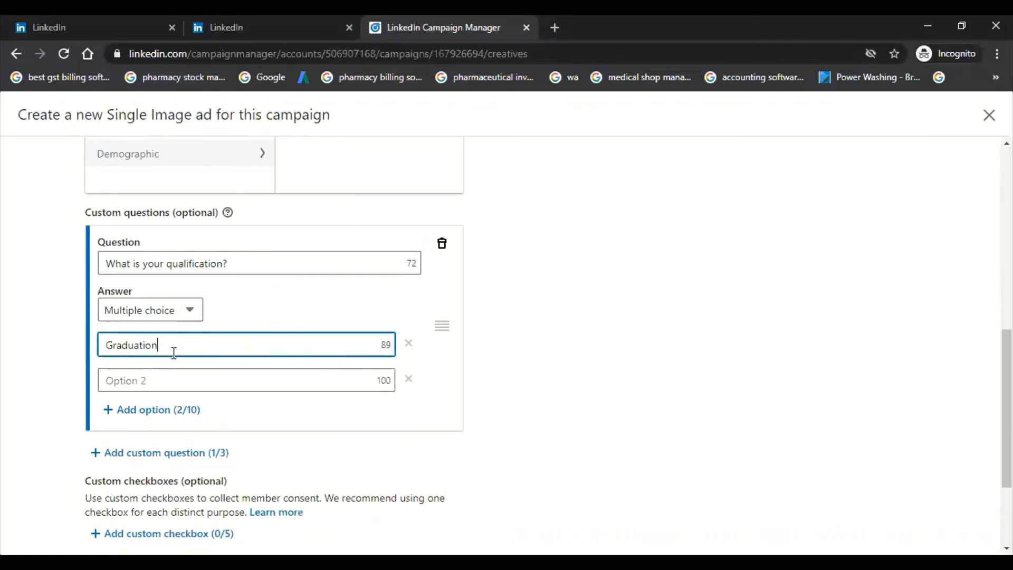
pyautogui.click(157, 387)
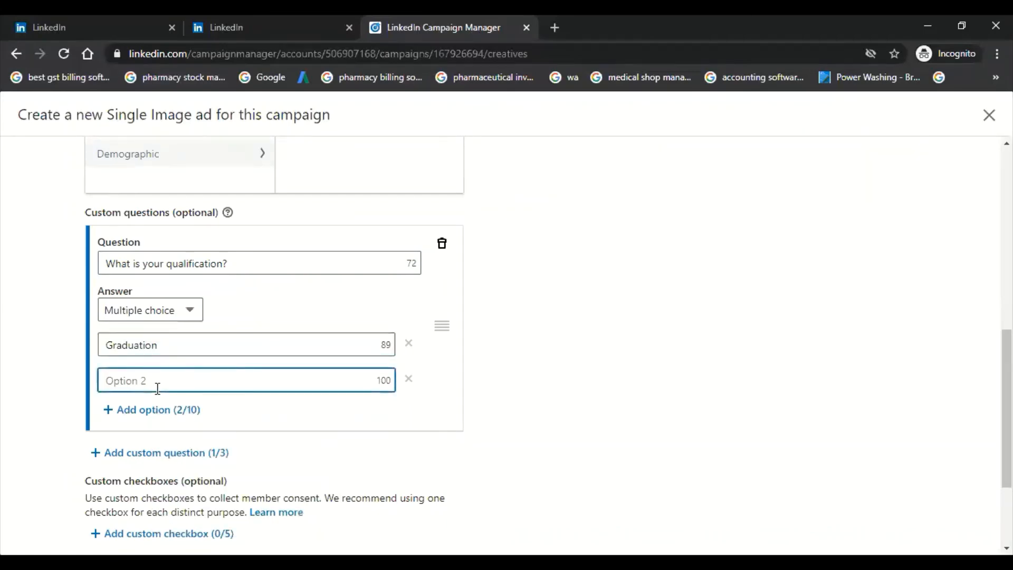
pyautogui.write('Master Graduation')
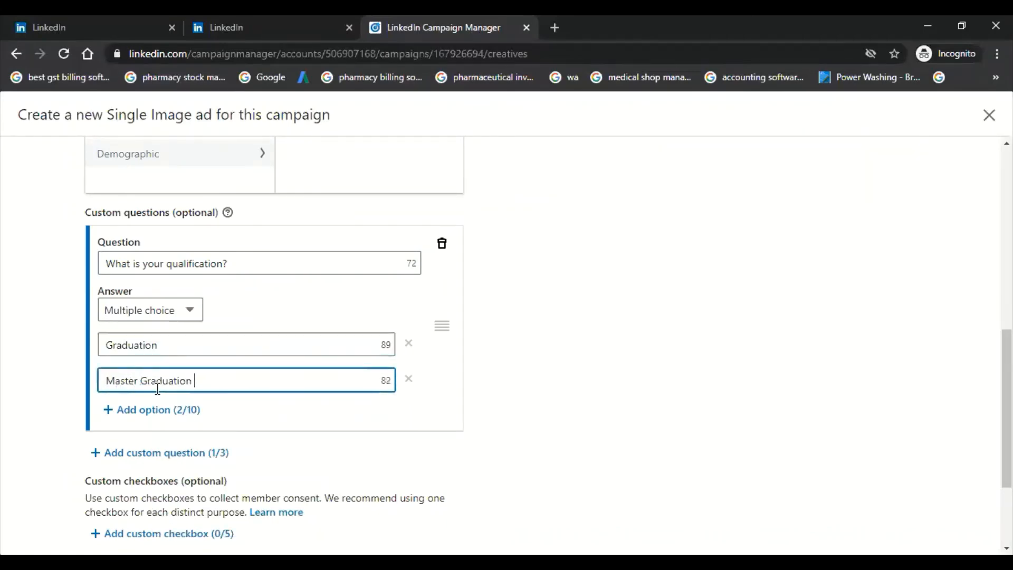
# Step: Open the form's confirmation section and enter "Thanks for submission the form" as the thank-you message
pyautogui.scroll(-3, 156, 385)
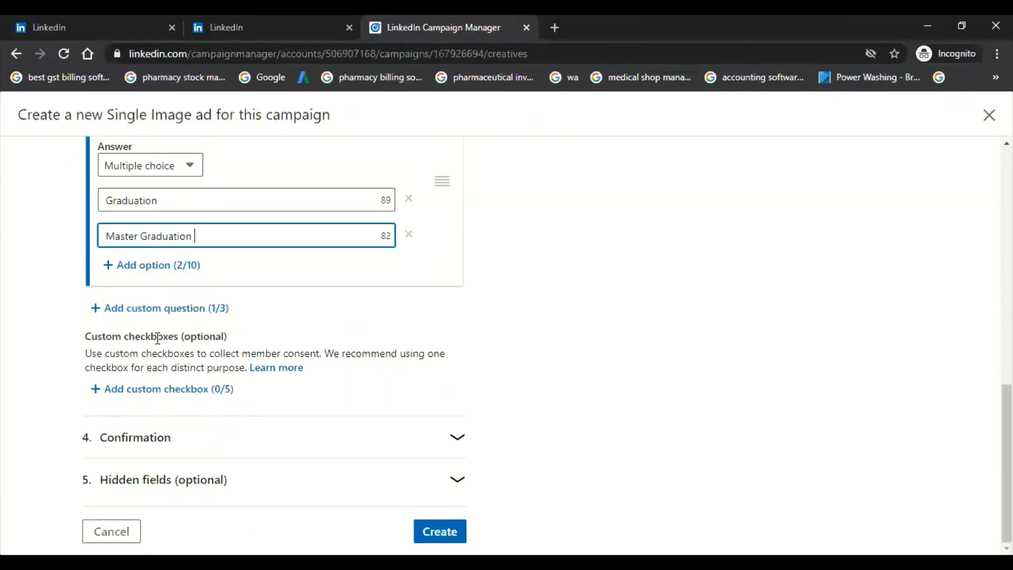
pyautogui.scroll(2, 150, 343)
pyautogui.scroll(-2, 139, 355)
pyautogui.click(309, 445)
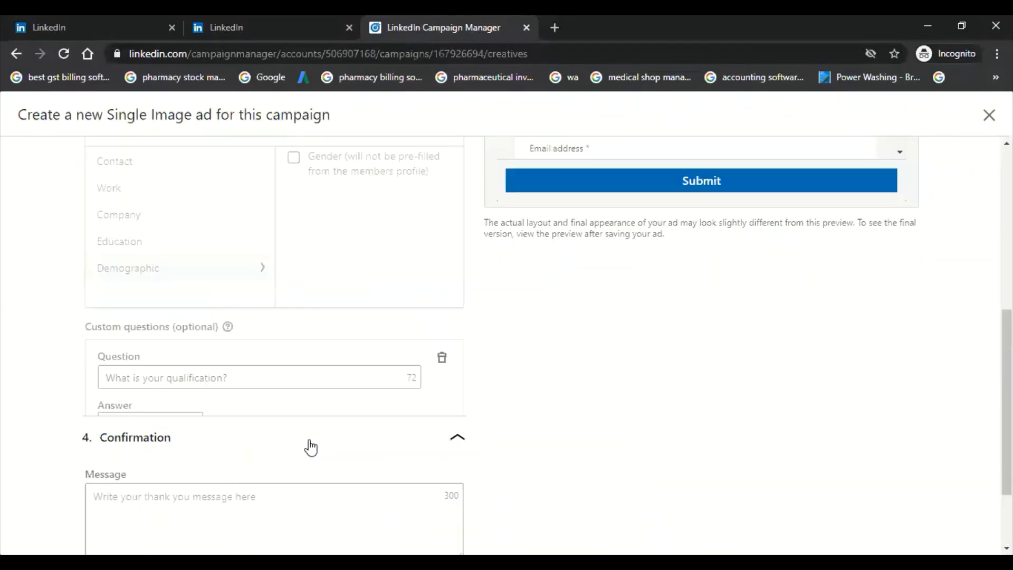
pyautogui.scroll(-3, 298, 433)
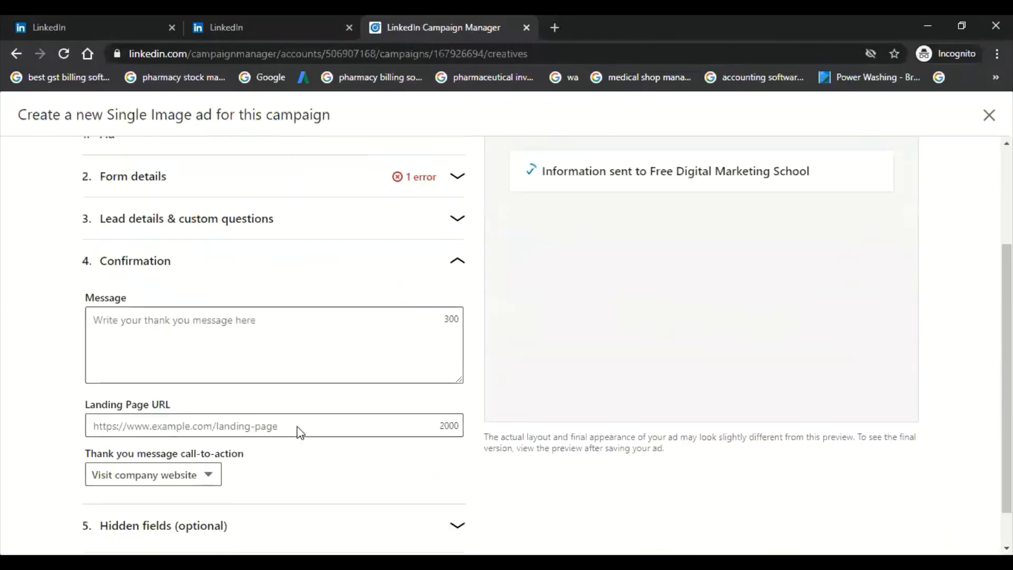
pyautogui.click(255, 350)
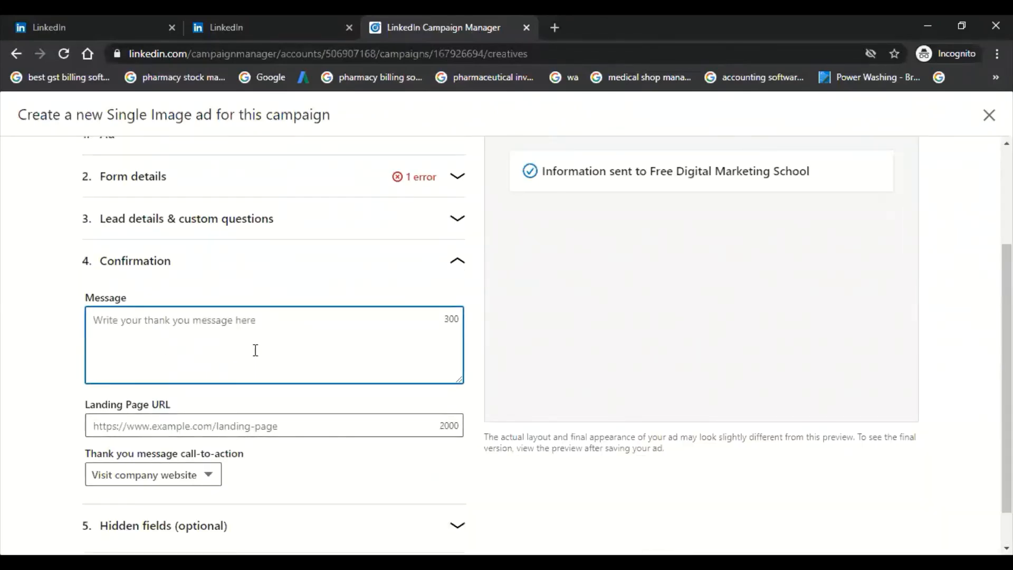
pyautogui.write('Thanks fo')
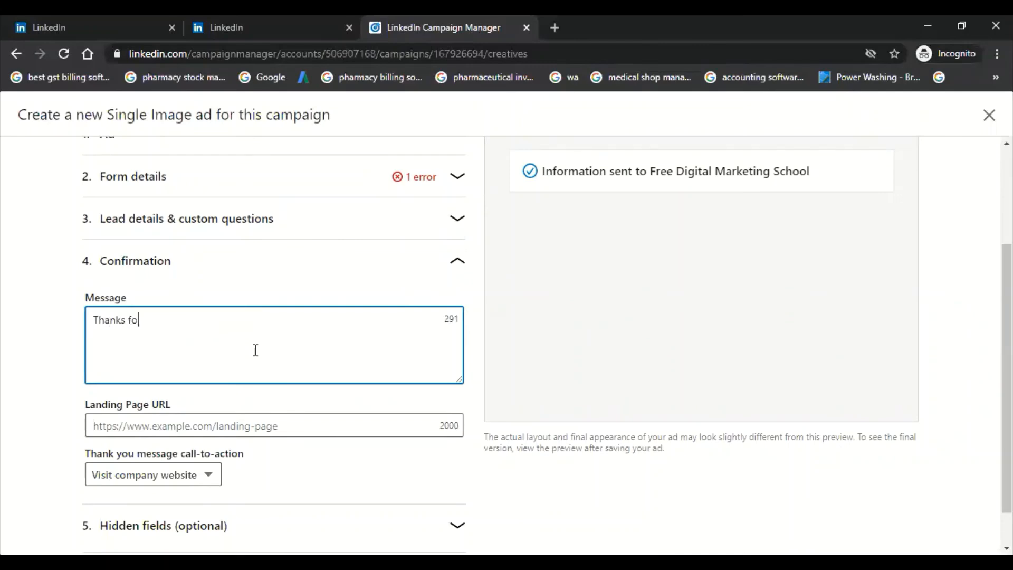
pyautogui.write('r submission the form')
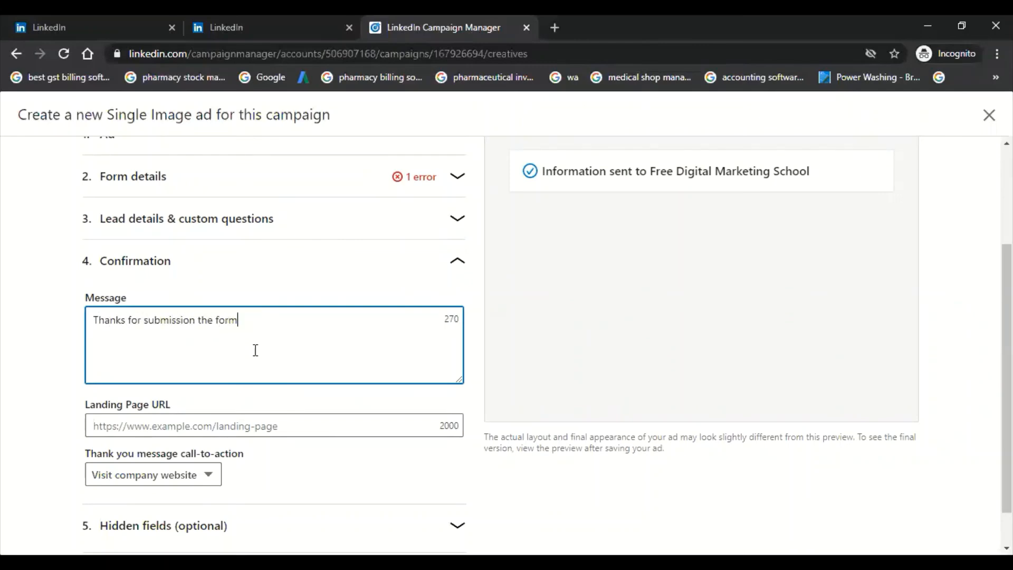
pyautogui.scroll(1, 257, 359)
pyautogui.scroll(-2, 243, 406)
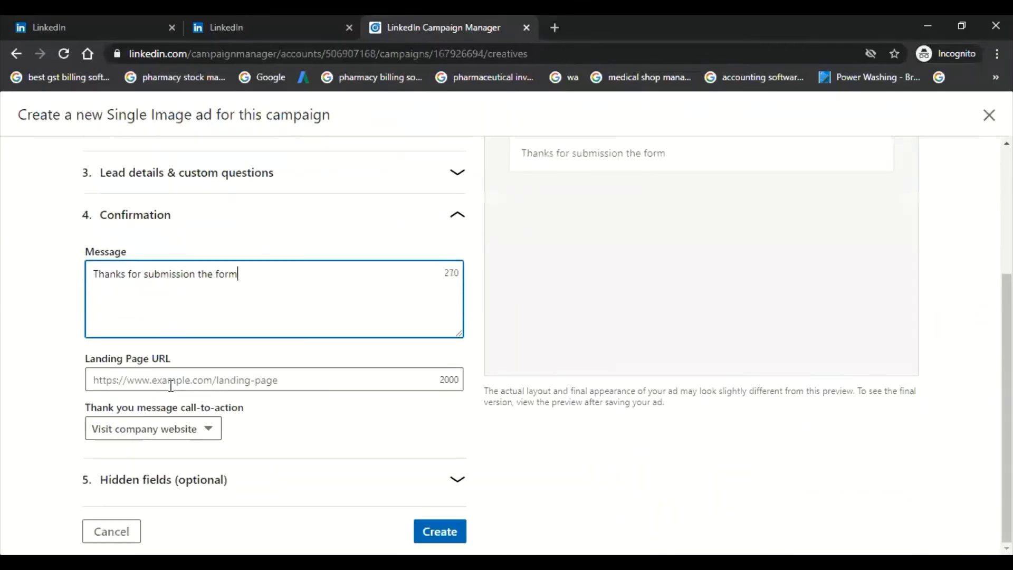
pyautogui.click(177, 381)
pyautogui.write('www')
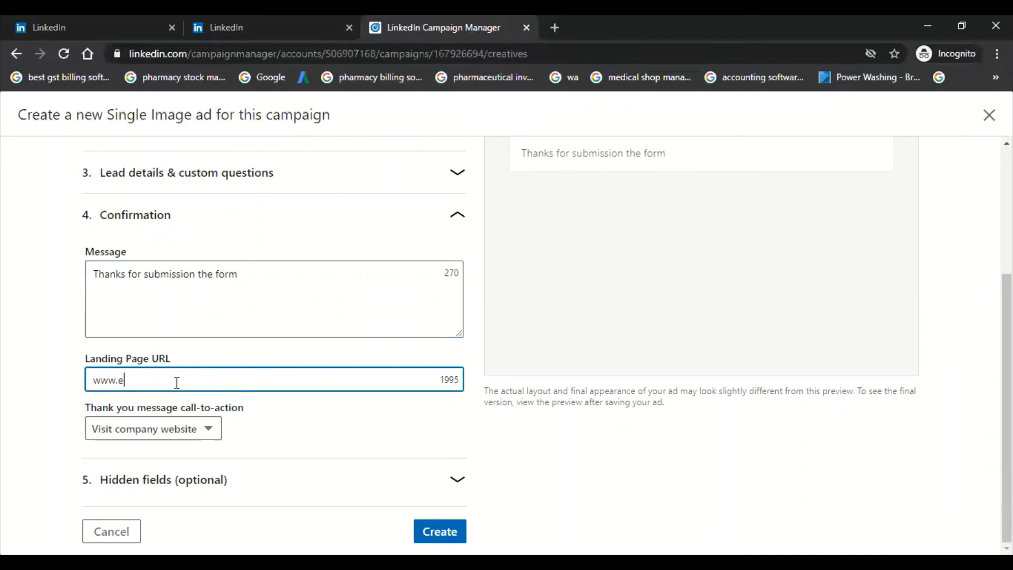
pyautogui.write('.digitalmark')
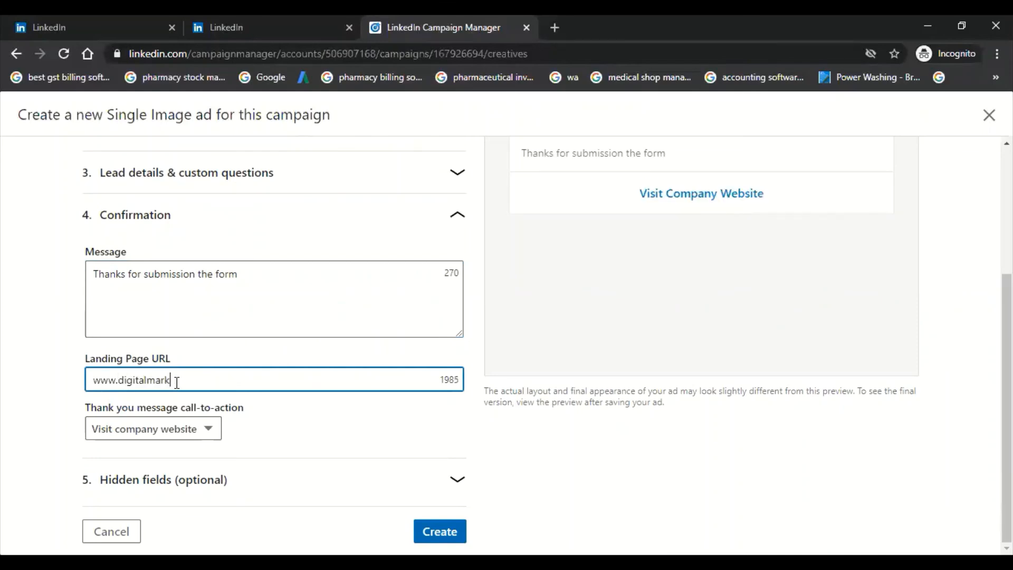
pyautogui.write('etingschool.com')
pyautogui.click(16, 377)
pyautogui.click(96, 379)
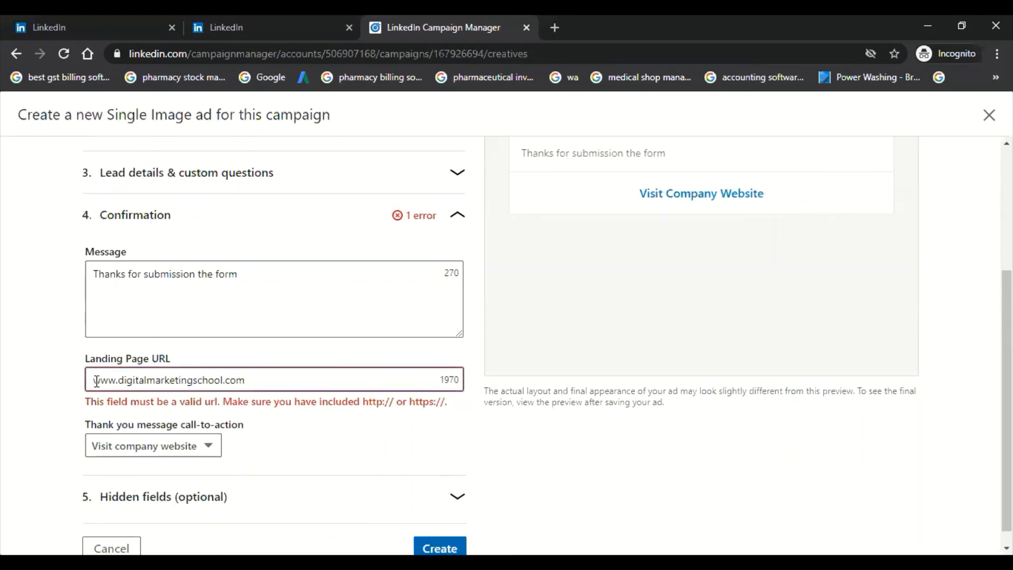
pyautogui.write('httpu')
pyautogui.press('BackSpace')
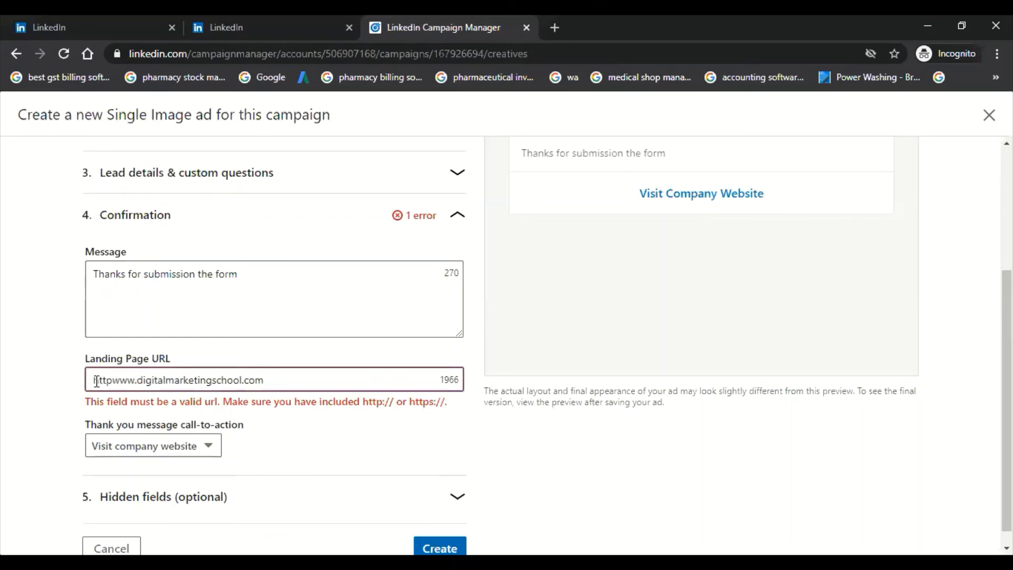
pyautogui.write('s://')
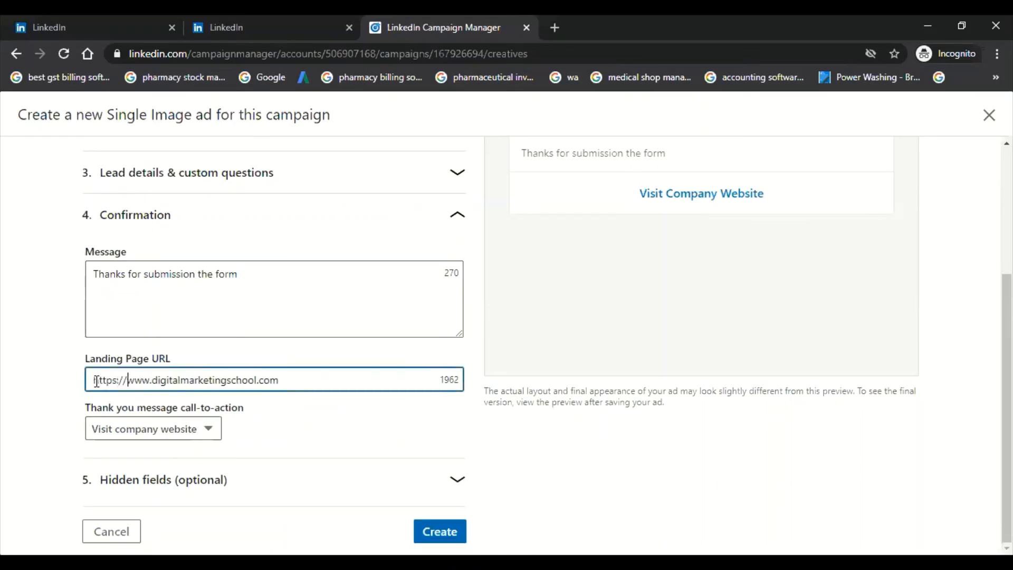
pyautogui.click(29, 370)
pyautogui.scroll(4, 32, 378)
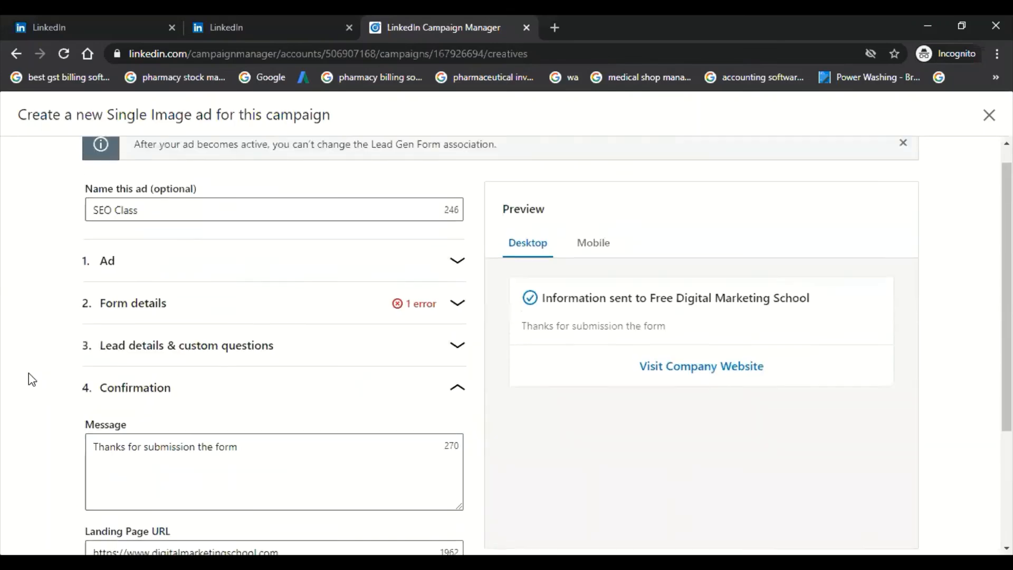
pyautogui.click(196, 339)
pyautogui.scroll(-2, 161, 452)
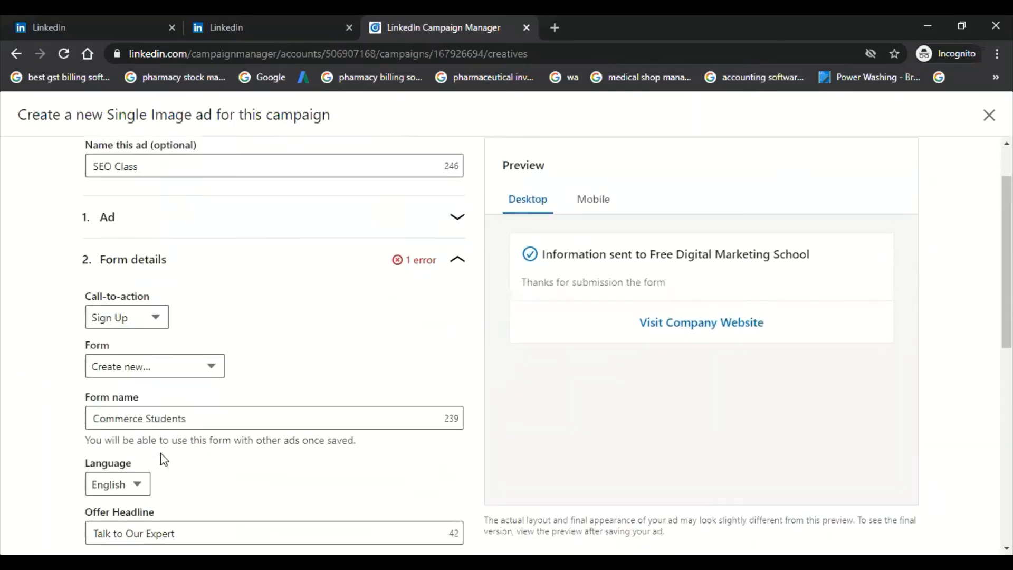
pyautogui.scroll(-3, 158, 457)
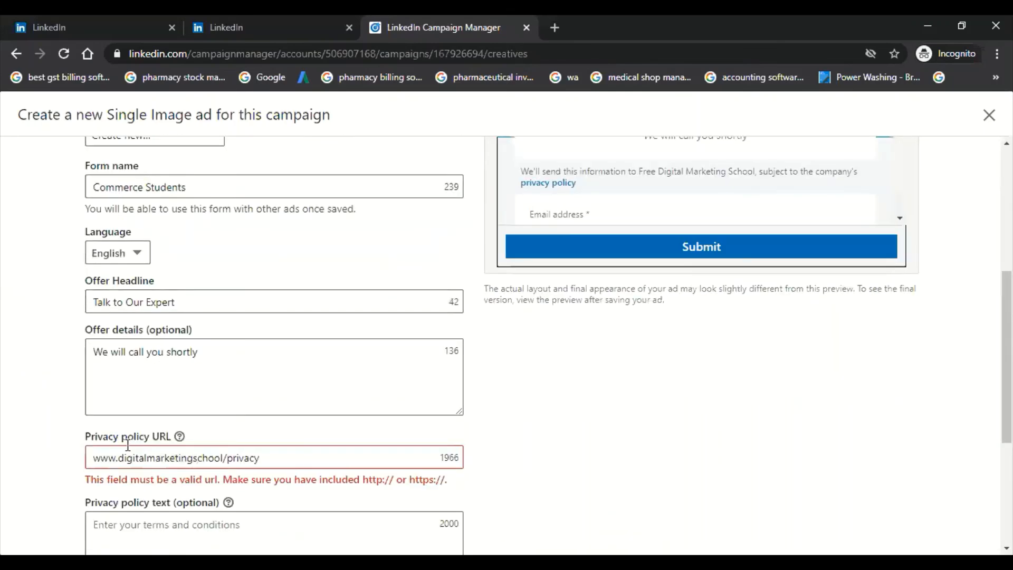
pyautogui.click(91, 457)
pyautogui.write('https')
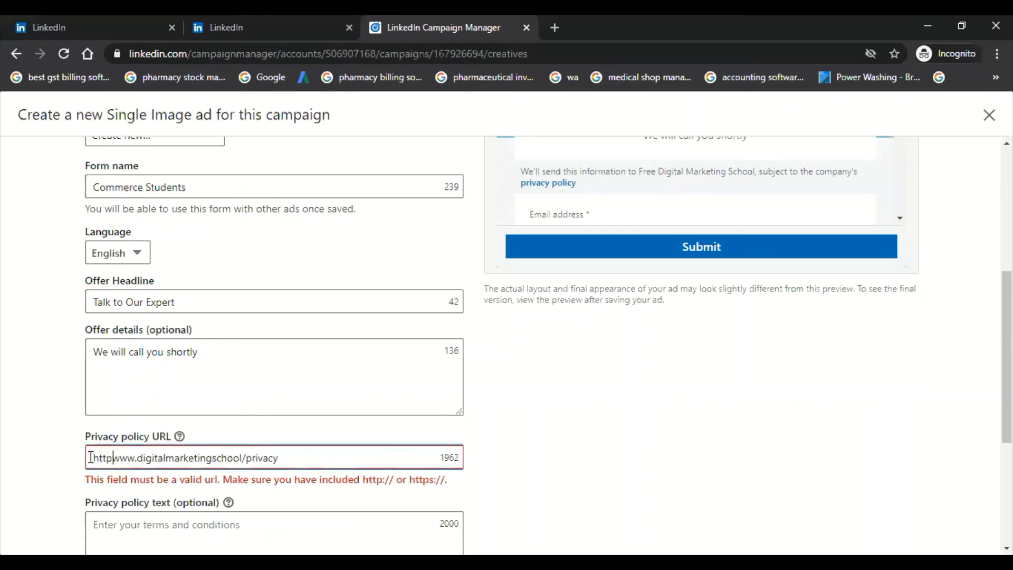
pyautogui.write('://')
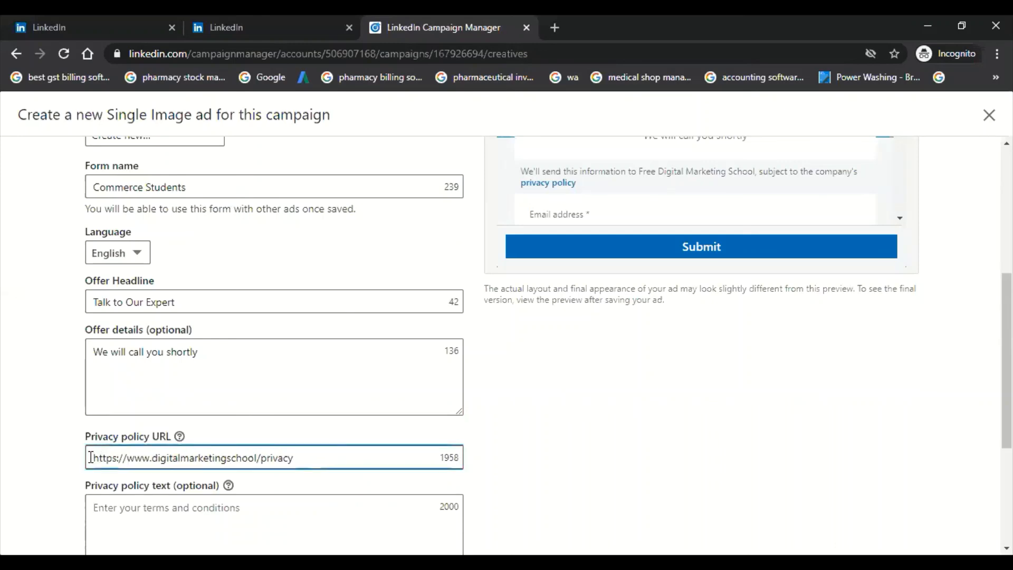
pyautogui.scroll(-4, 64, 452)
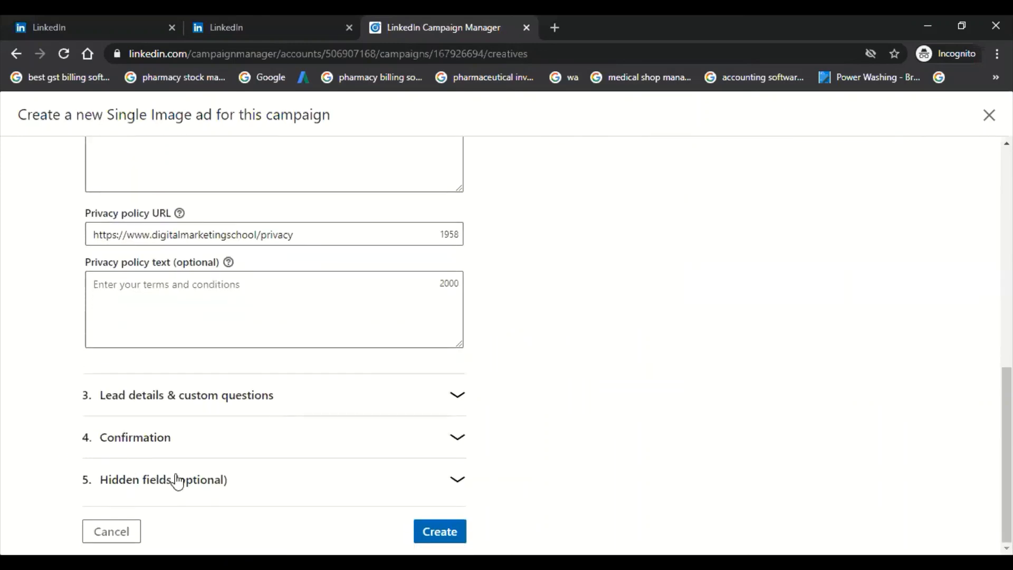
# Step: Create the SEO Class ad without adding any hidden fields and continue to the campaign's review stage
pyautogui.click(195, 489)
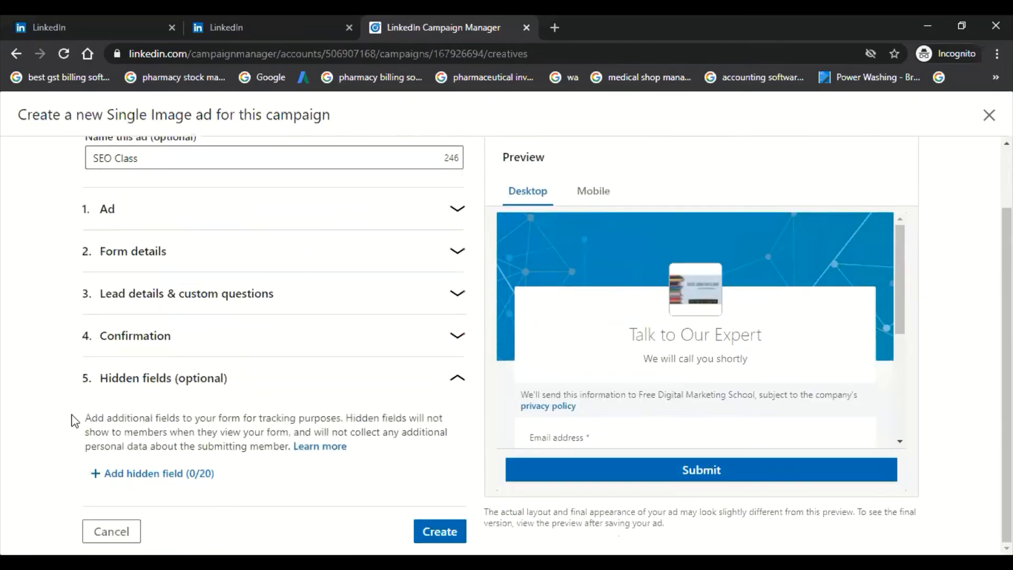
pyautogui.click(438, 530)
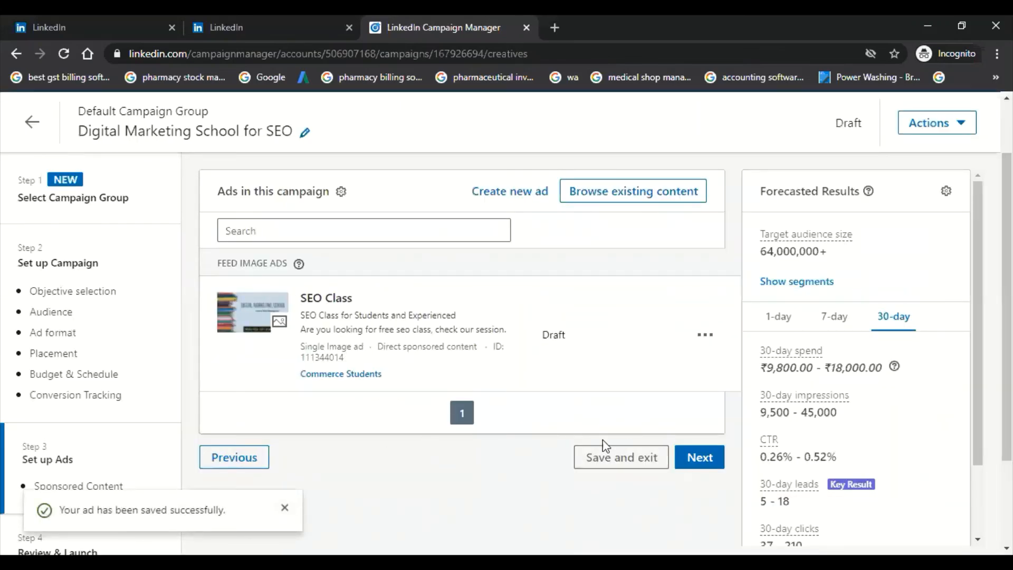
pyautogui.click(700, 457)
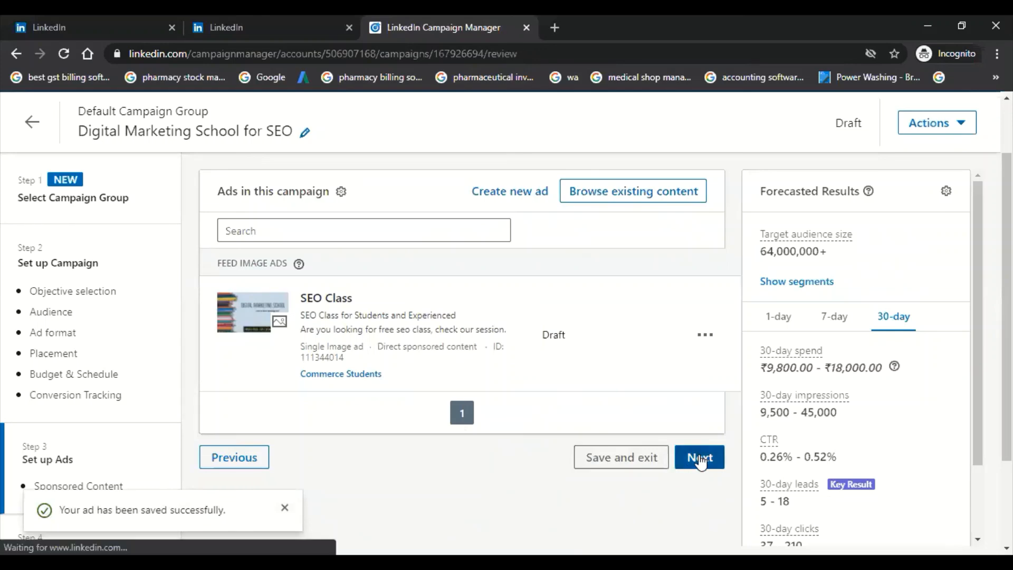
# Step: Review the campaign summary, including audience, budget, schedule and ads, and examine the 30-day forecasted results
pyautogui.scroll(-3, 593, 370)
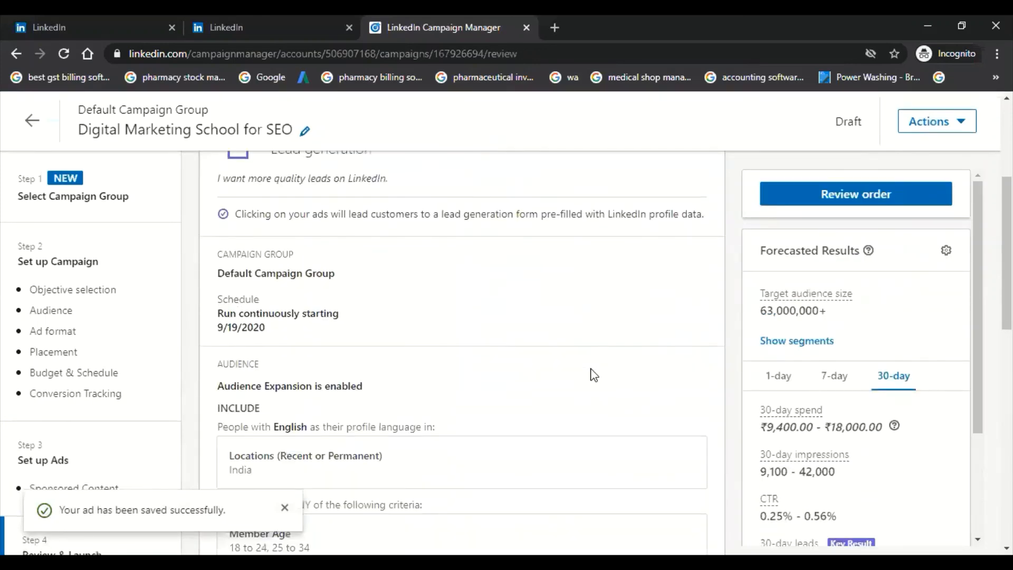
pyautogui.scroll(-7, 594, 375)
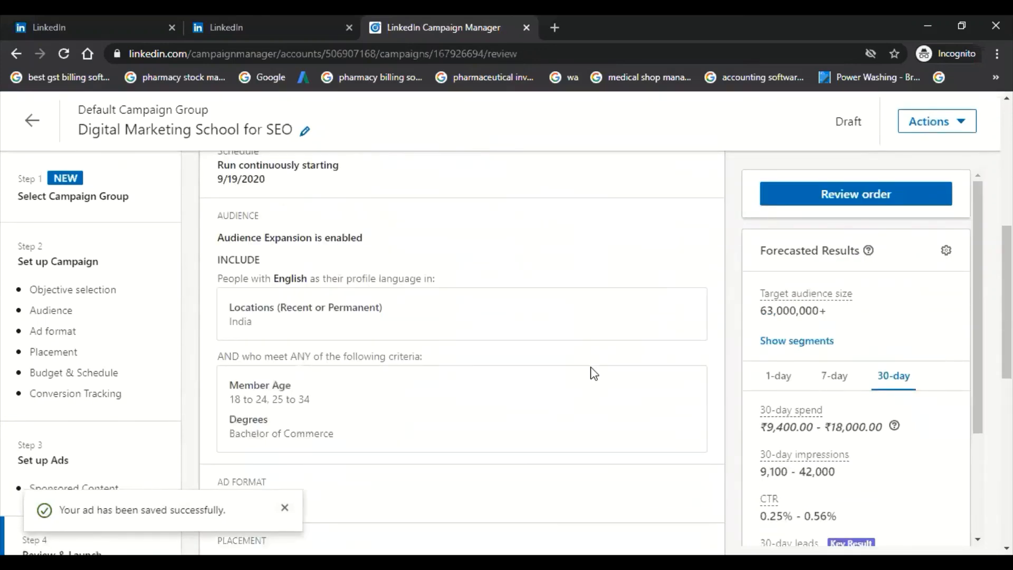
pyautogui.scroll(-5, 593, 372)
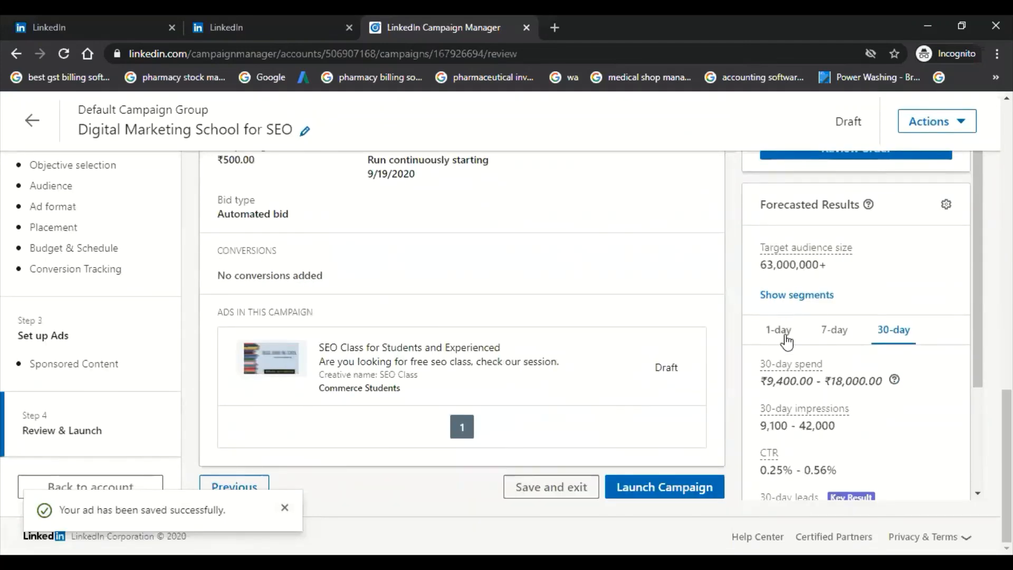
pyautogui.scroll(-1, 790, 371)
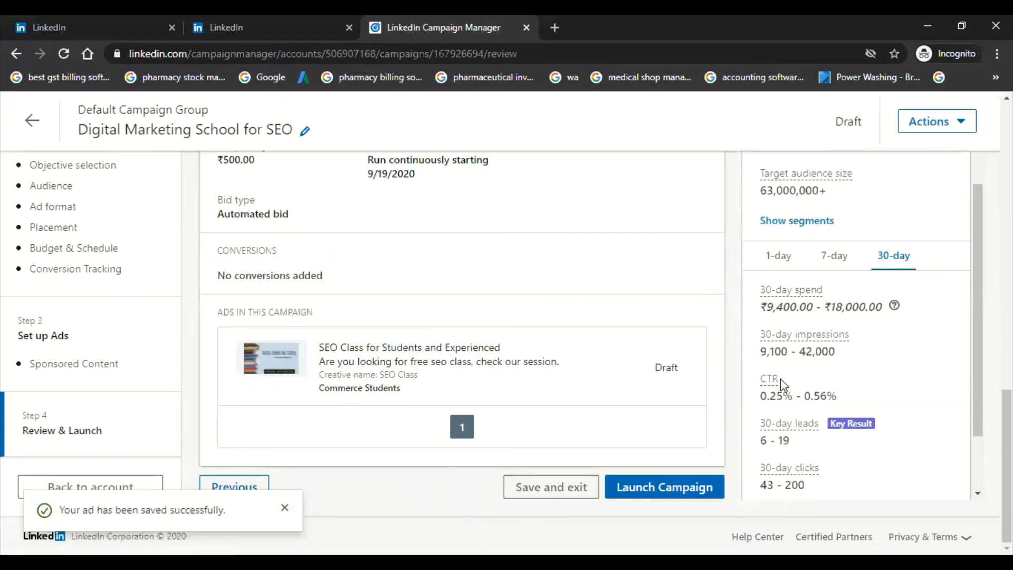
pyautogui.scroll(-1, 780, 378)
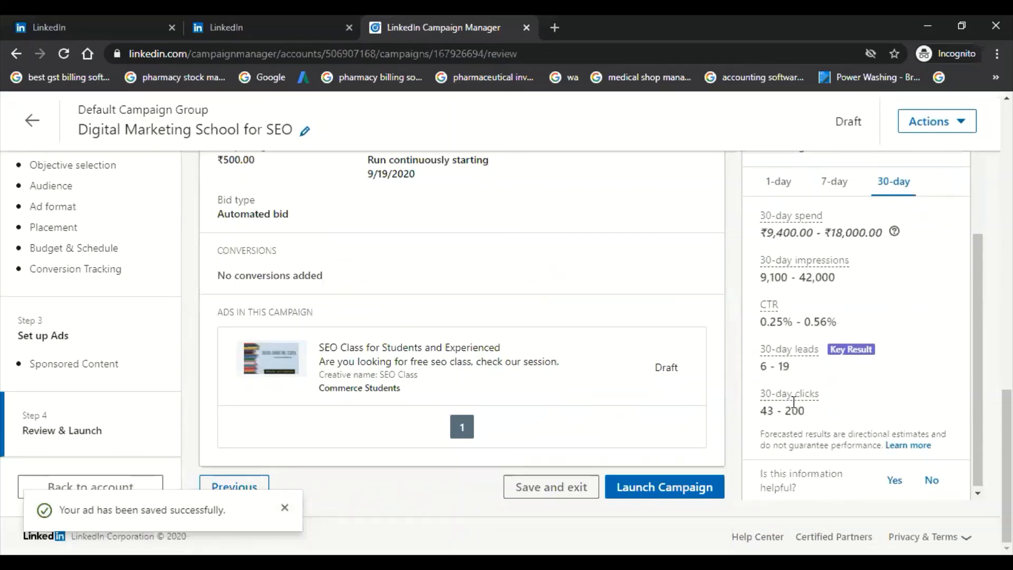
pyautogui.scroll(2, 792, 402)
pyautogui.scroll(-2, 801, 338)
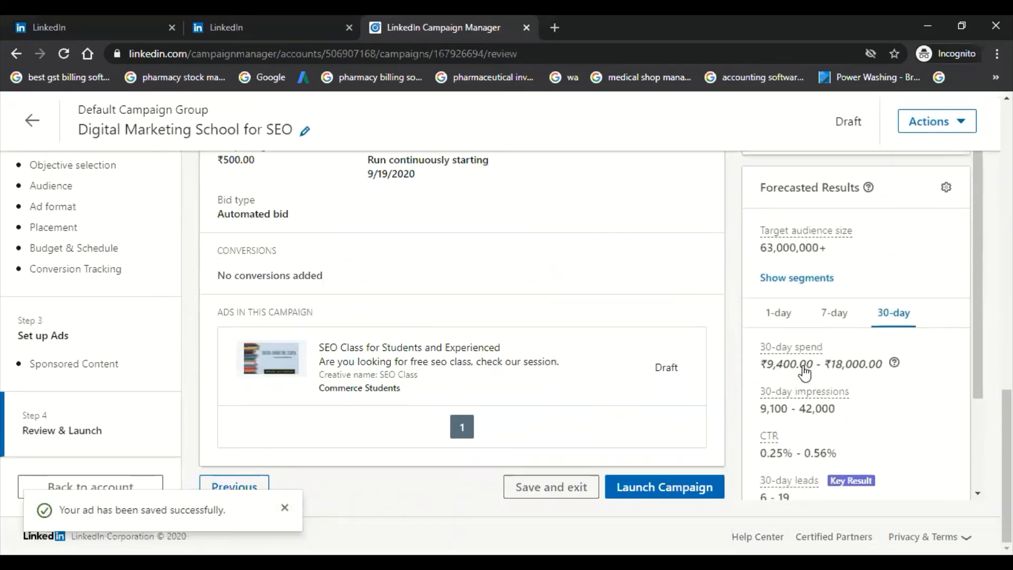
# Step: Launch the Digital Marketing School for SEO campaign and view the follow-up options in the launch confirmation
pyautogui.click(681, 493)
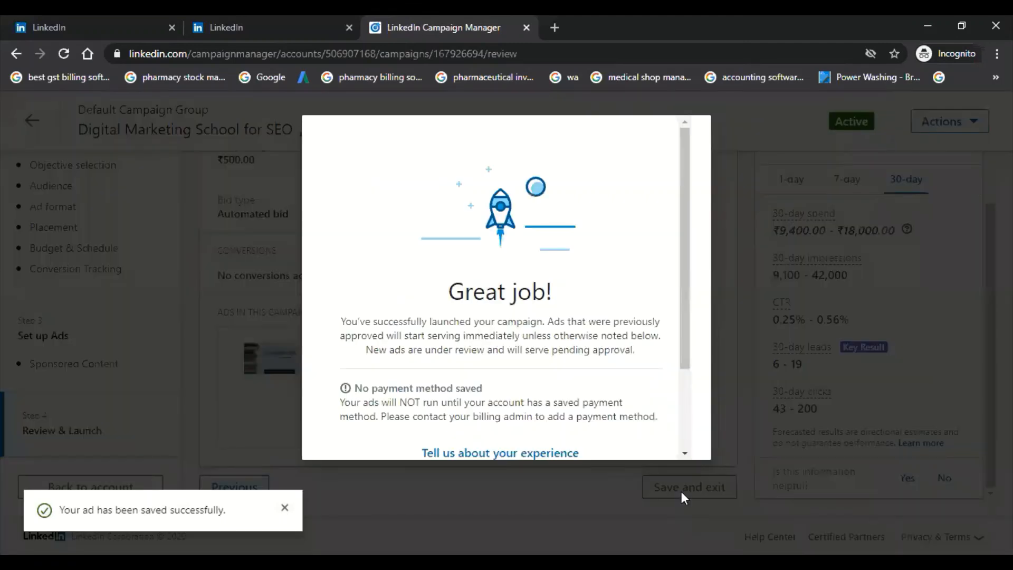
pyautogui.scroll(-2, 516, 380)
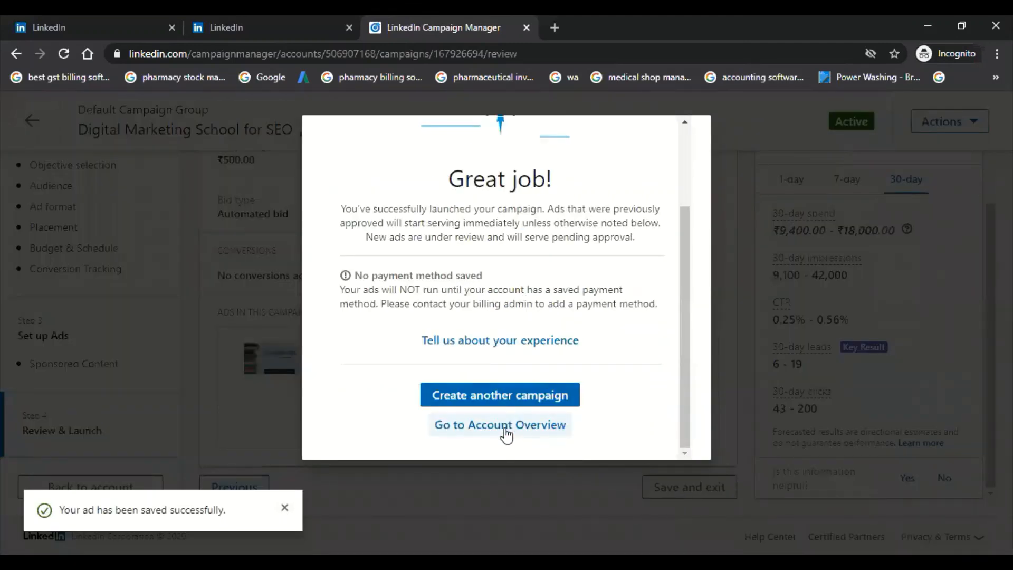